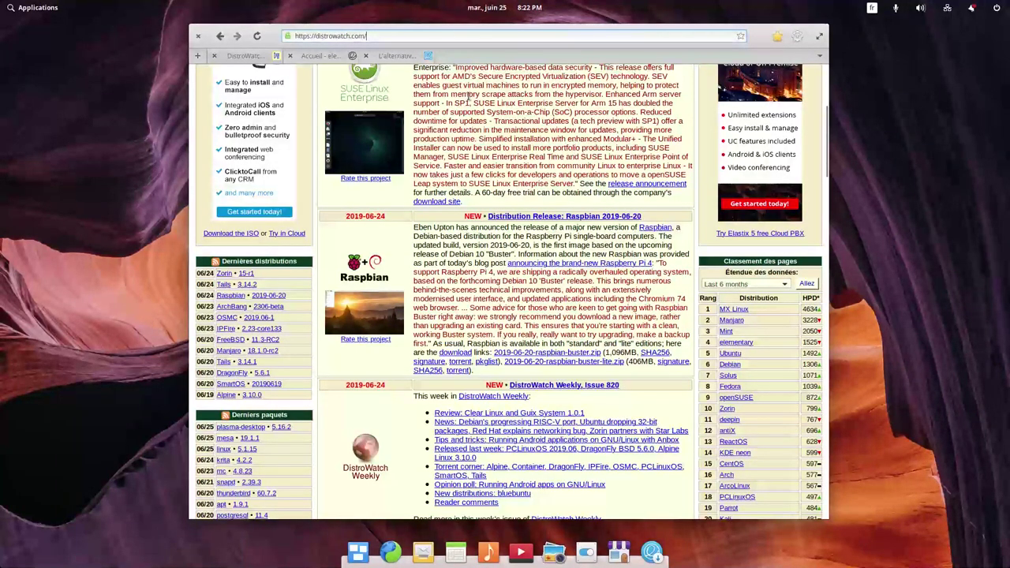
# View the French elementary OS community site and the purchase section of the elementary.io home page
pyautogui.click(316, 57)
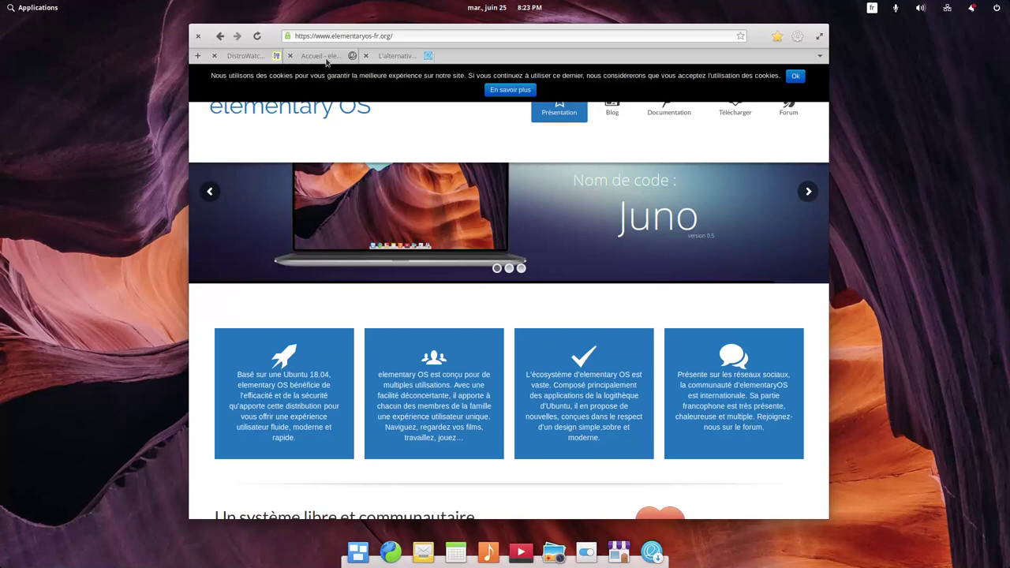
pyautogui.click(380, 59)
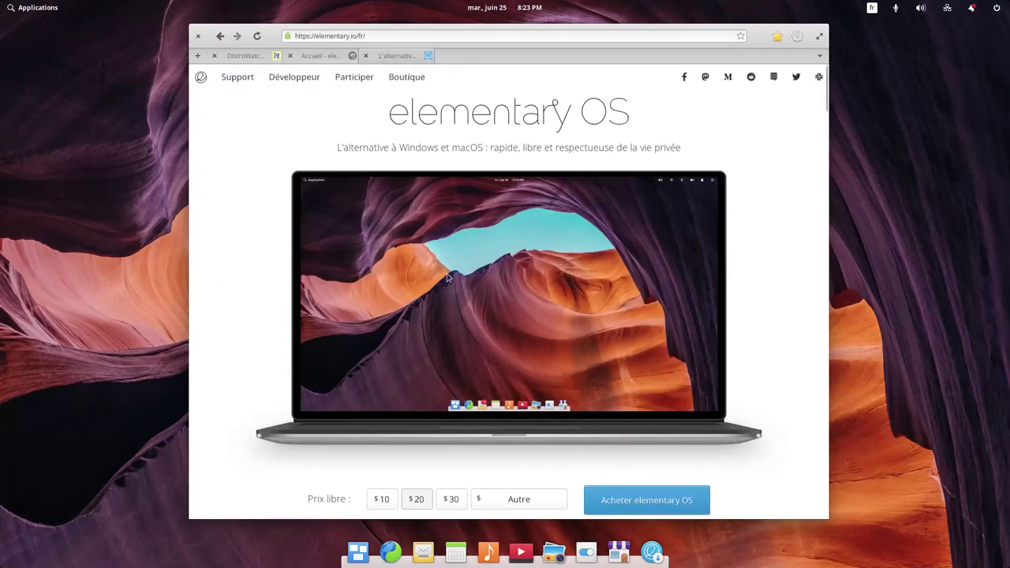
pyautogui.scroll(-2, 446, 276)
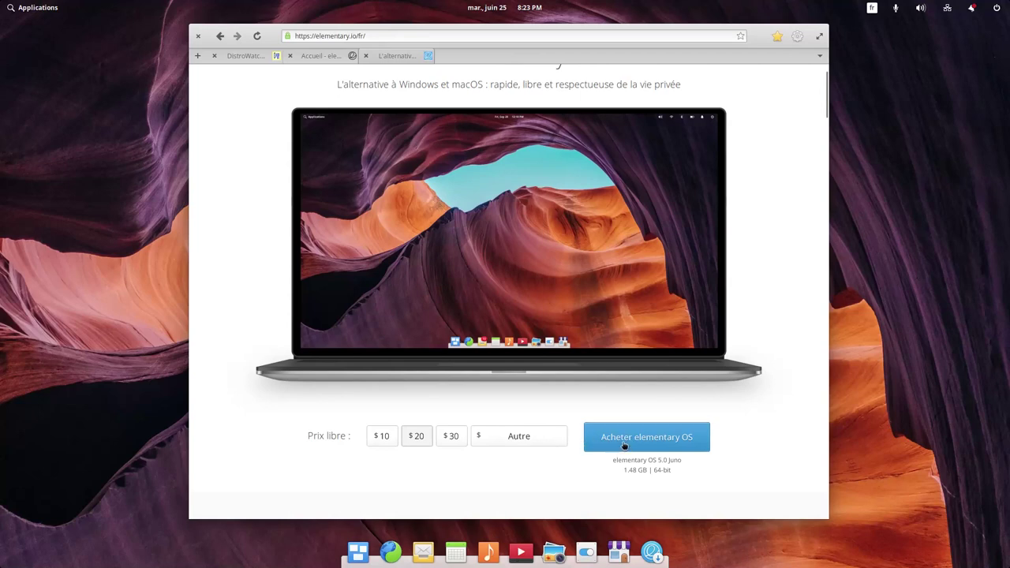
# Set the custom price for elementary OS to $0, review the download choices without downloading, and close the browser
pyautogui.click(539, 437)
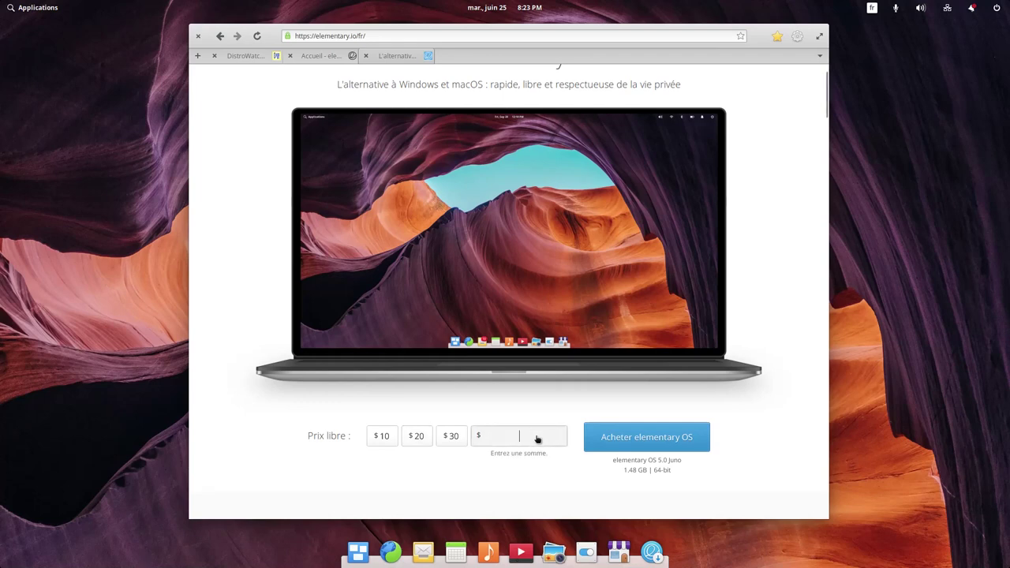
pyautogui.write('0')
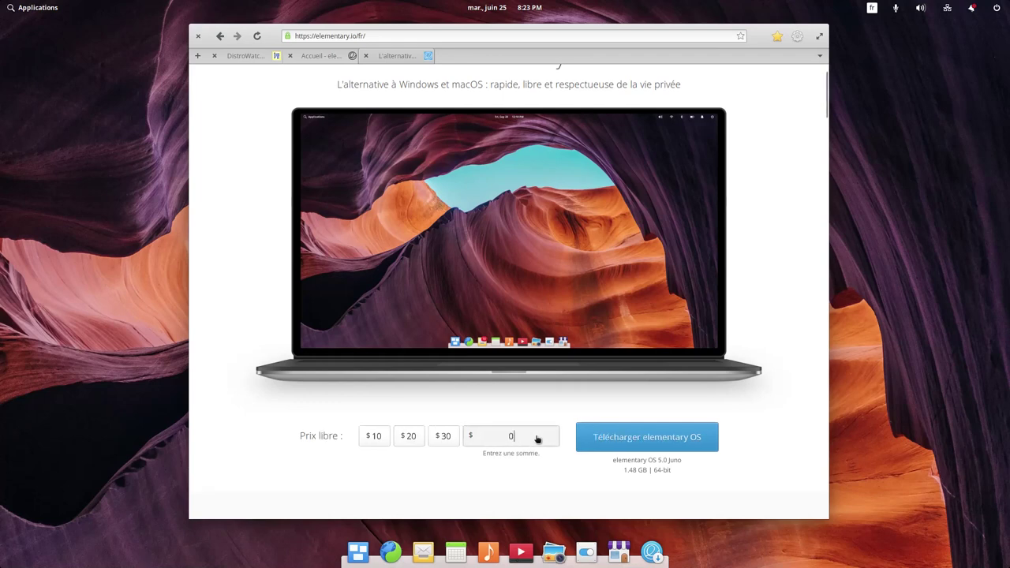
pyautogui.click(617, 444)
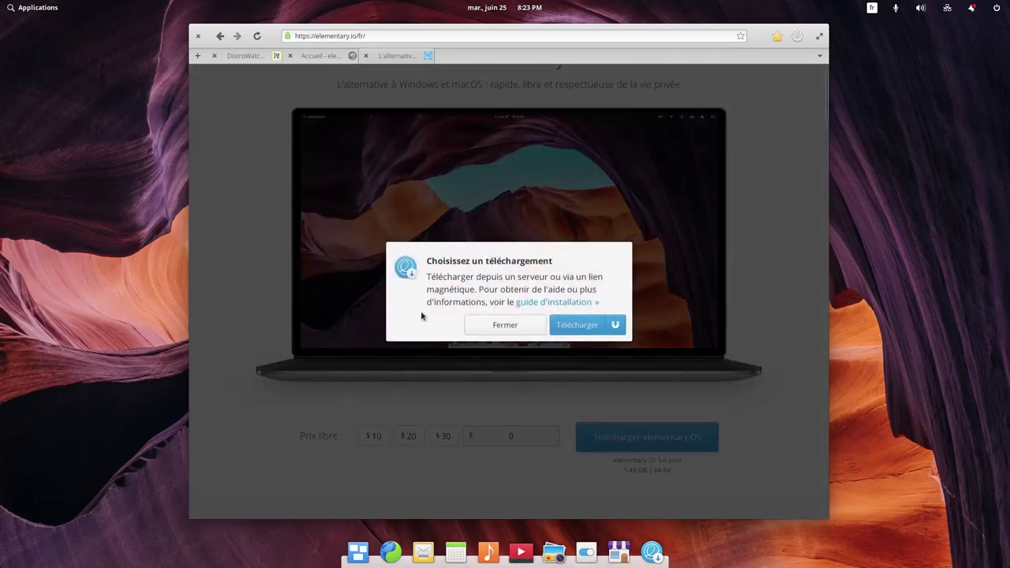
pyautogui.click(493, 331)
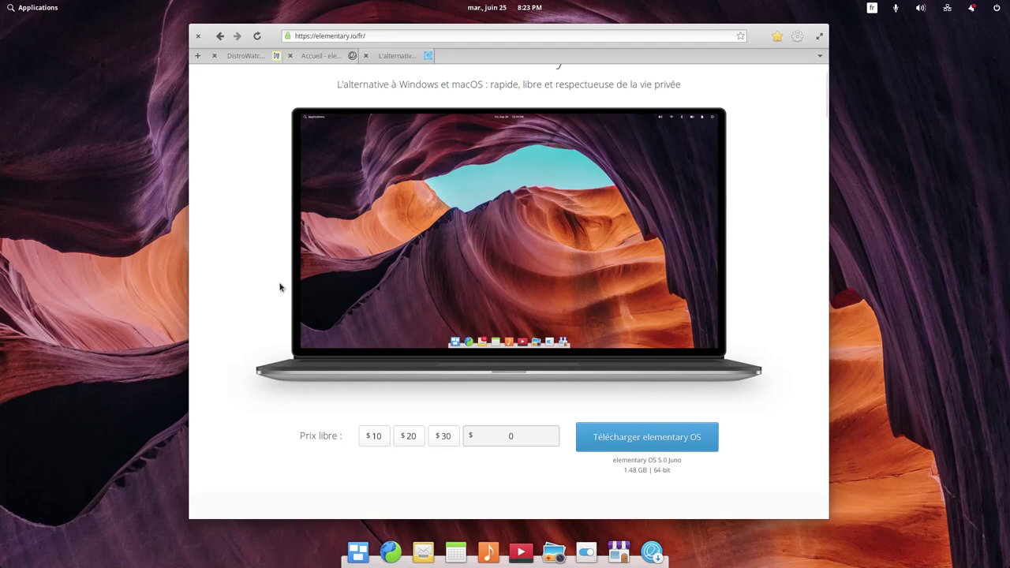
pyautogui.scroll(-3, 279, 286)
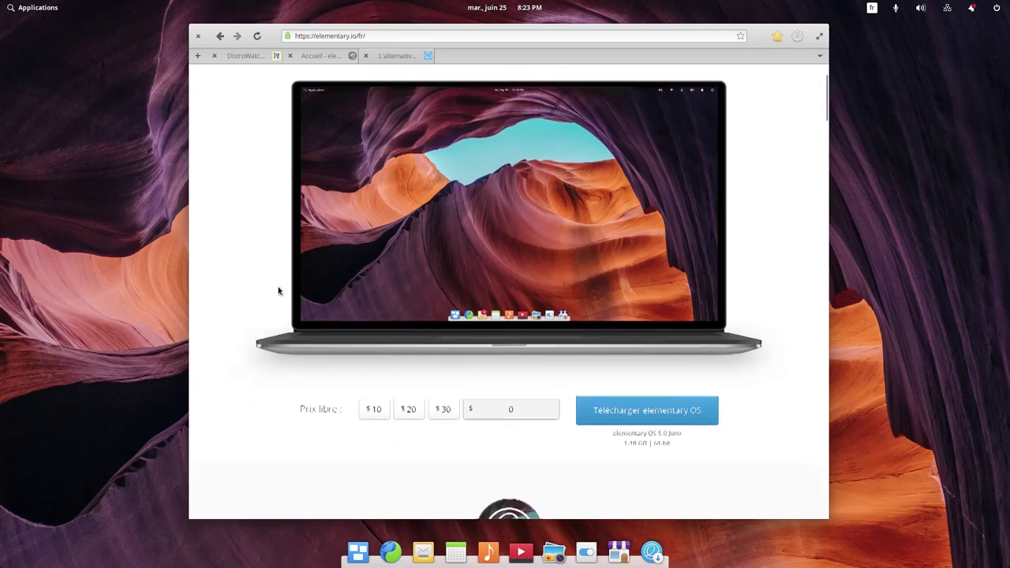
pyautogui.scroll(2, 277, 291)
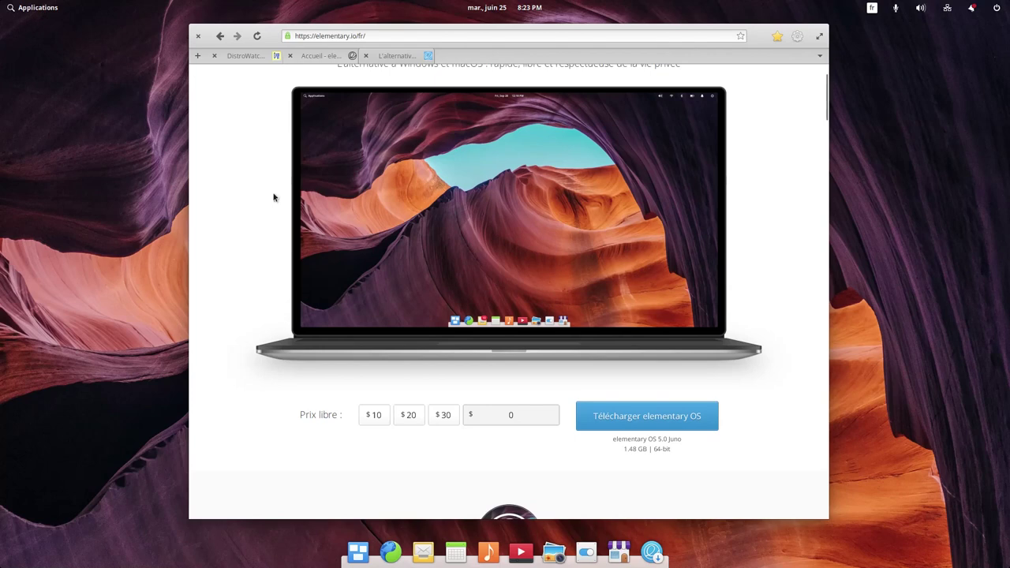
pyautogui.click(198, 37)
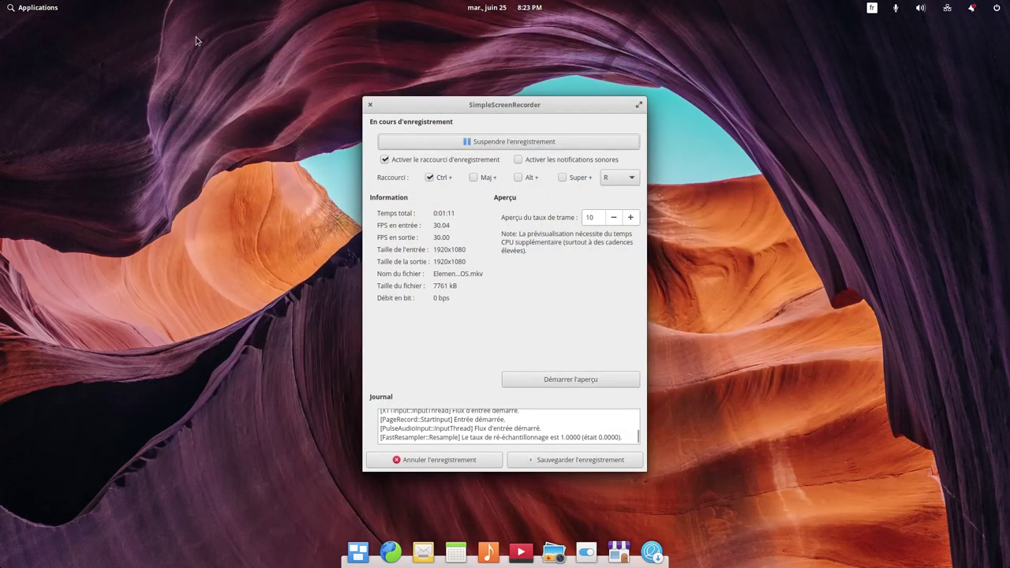
# Launch the GParted partition editor
pyautogui.click(35, 10)
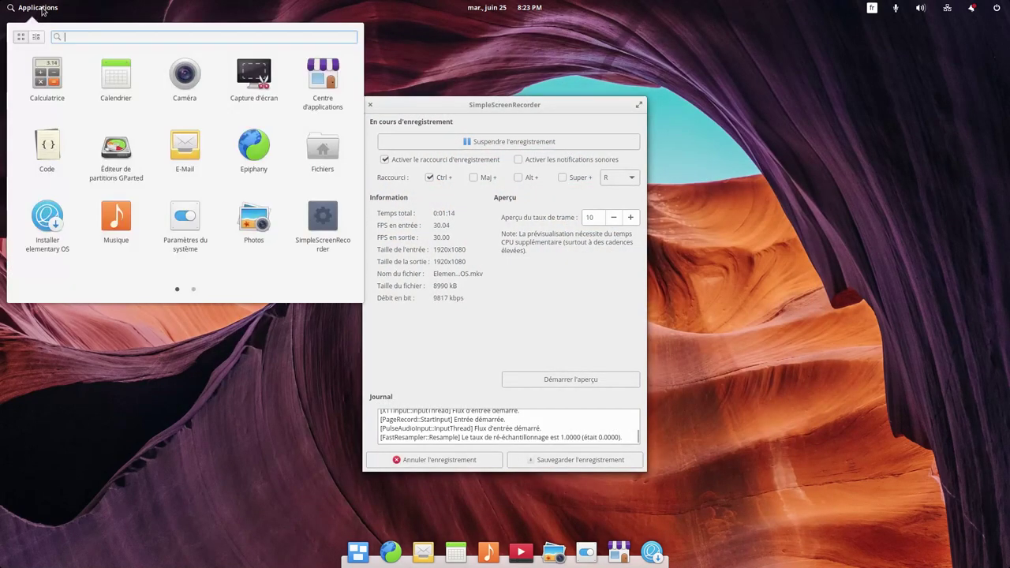
pyautogui.click(105, 160)
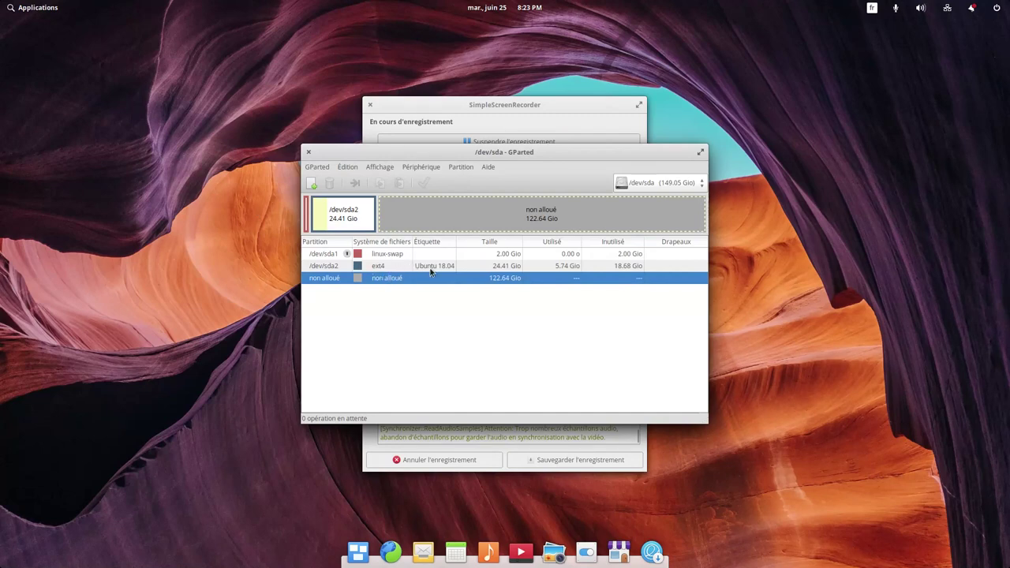
# Open the file manager to look at its folders and devices, and close it
pyautogui.click(38, 8)
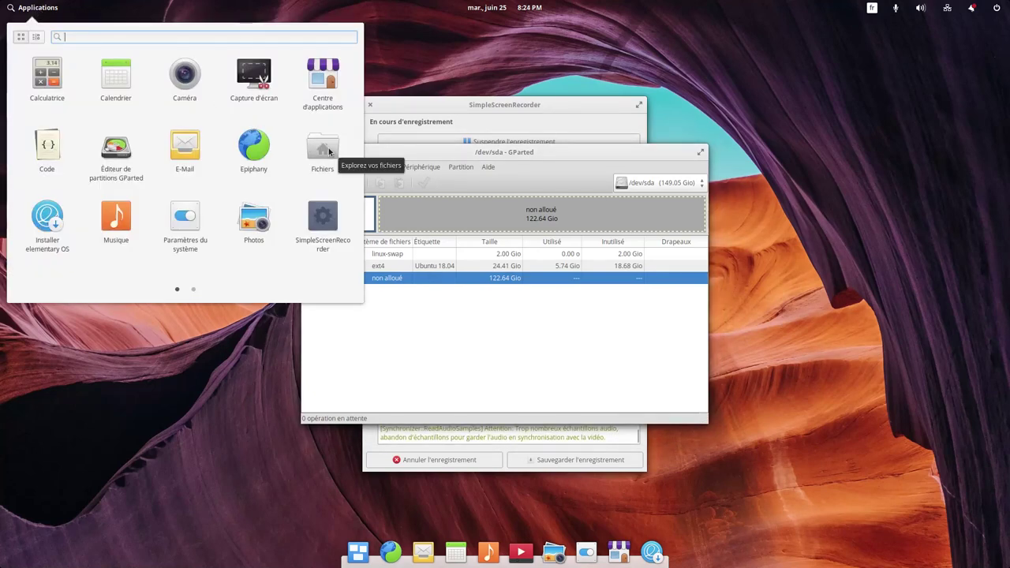
pyautogui.click(323, 148)
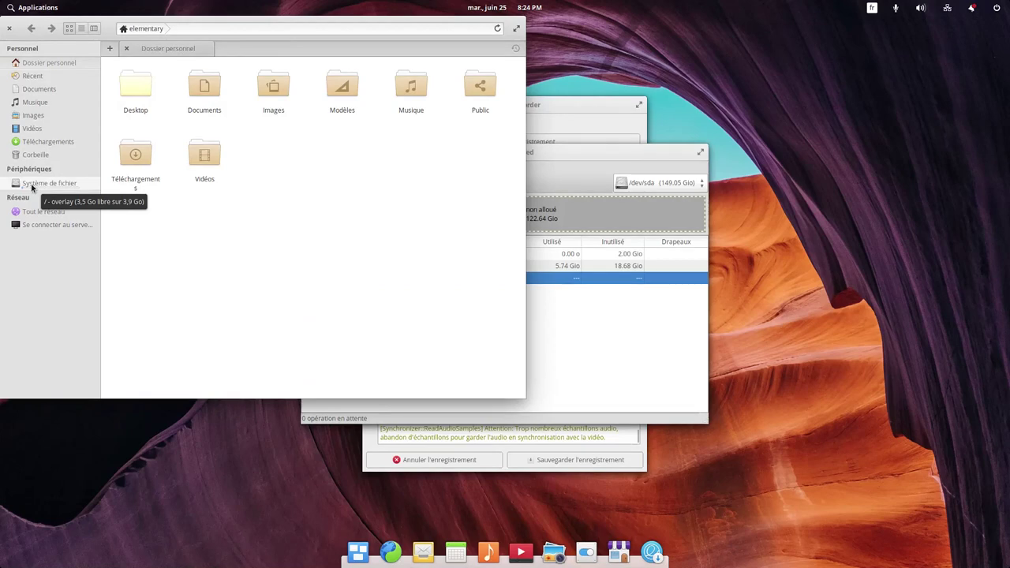
pyautogui.click(9, 29)
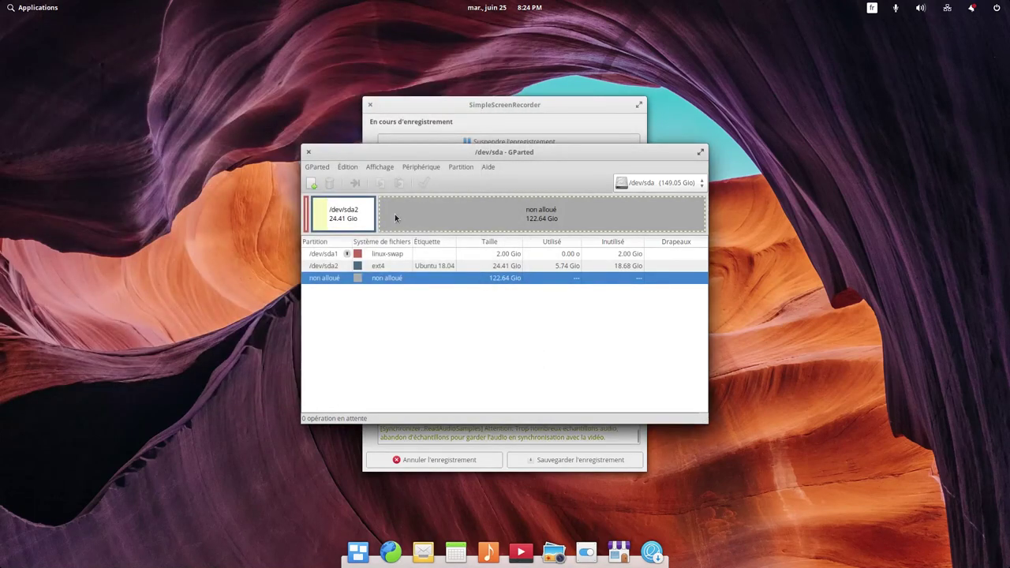
# Create a 25000 MiB primary ext4 partition labelled / in the unallocated space of /dev/sda
pyautogui.click(312, 184)
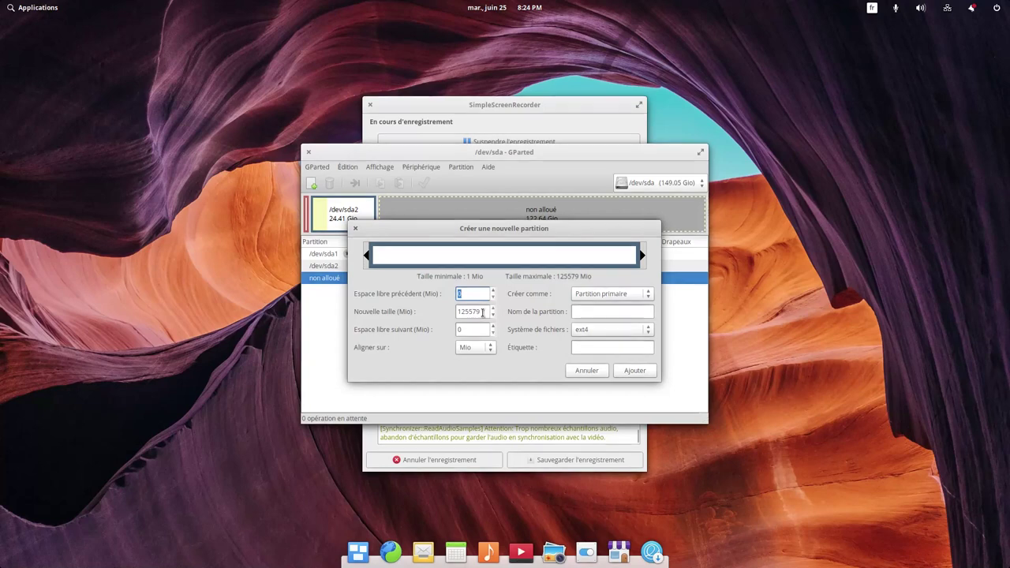
pyautogui.doubleClick(473, 311)
pyautogui.write('25')
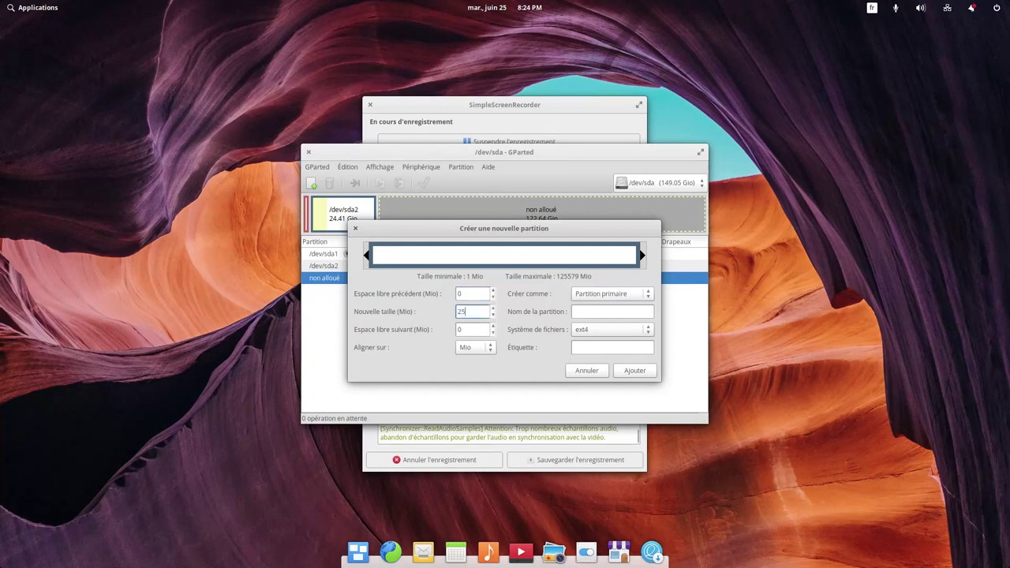
pyautogui.write('000')
pyautogui.click(597, 348)
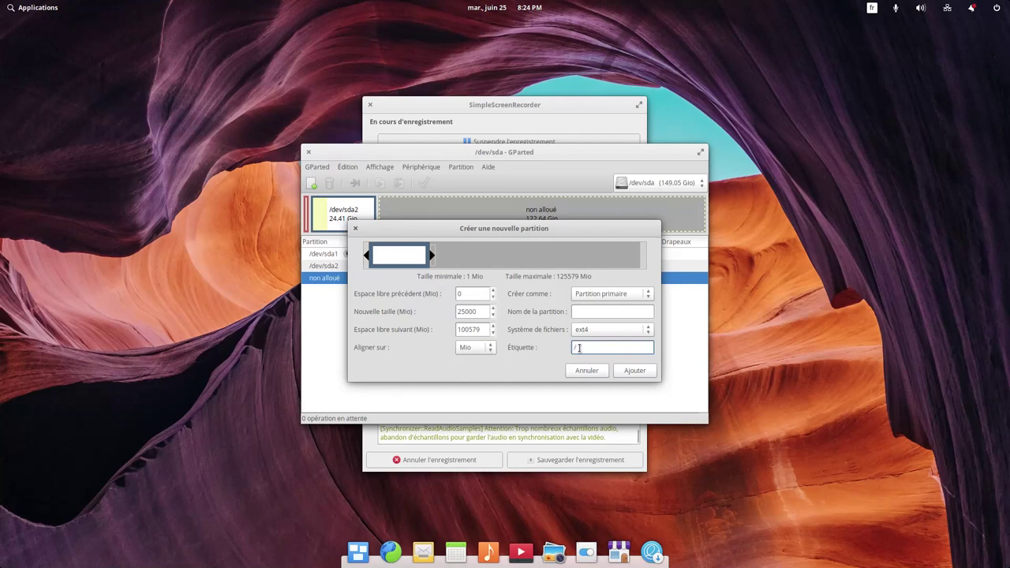
pyautogui.click(639, 373)
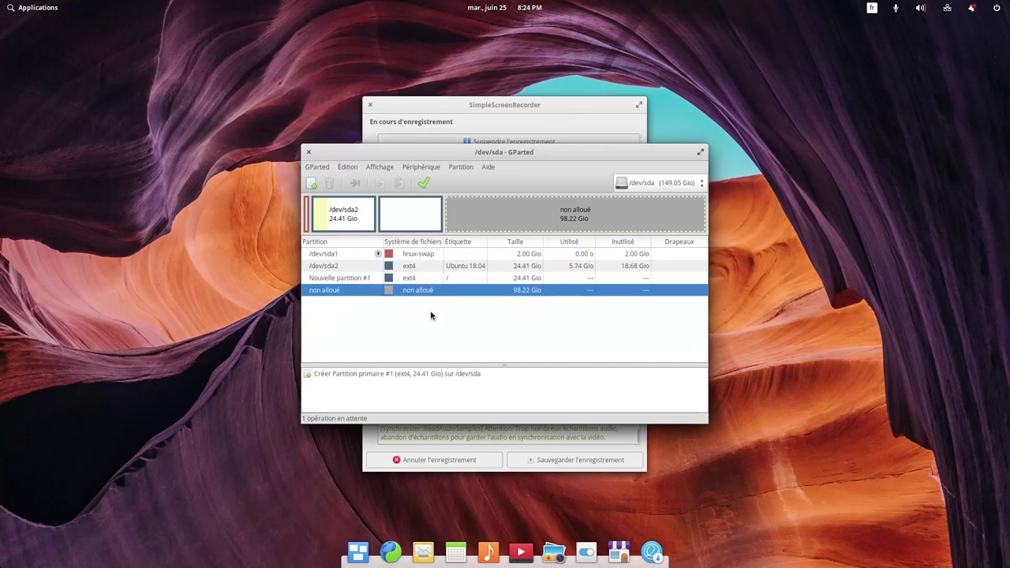
# Apply the pending partition creation to the disk and close GParted
pyautogui.click(424, 184)
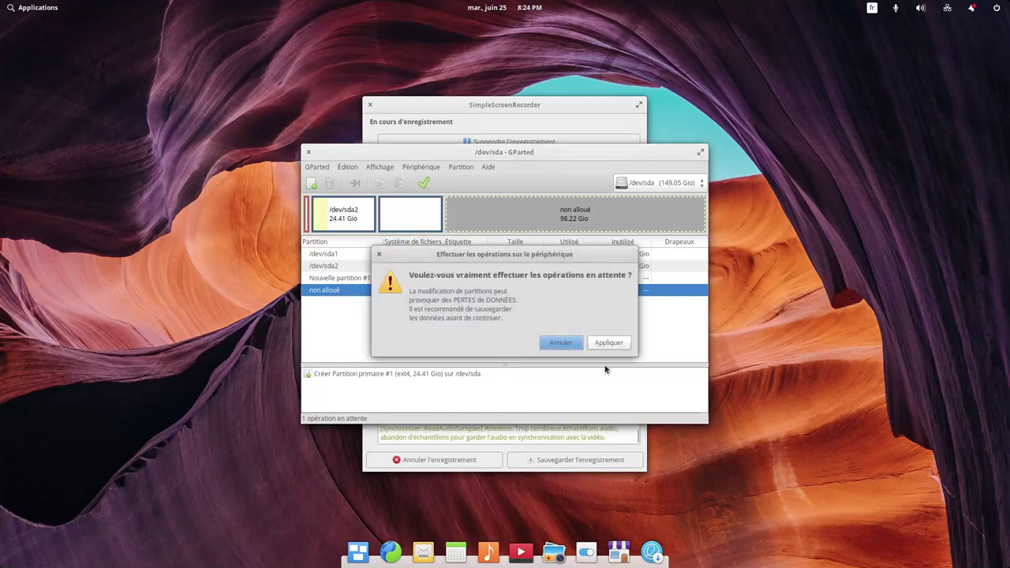
pyautogui.click(608, 343)
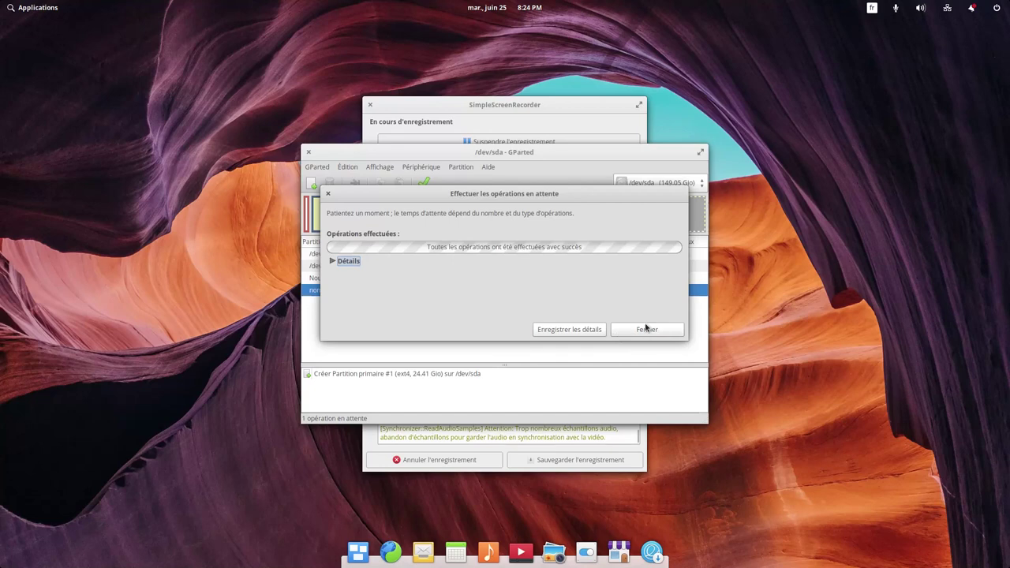
pyautogui.click(643, 329)
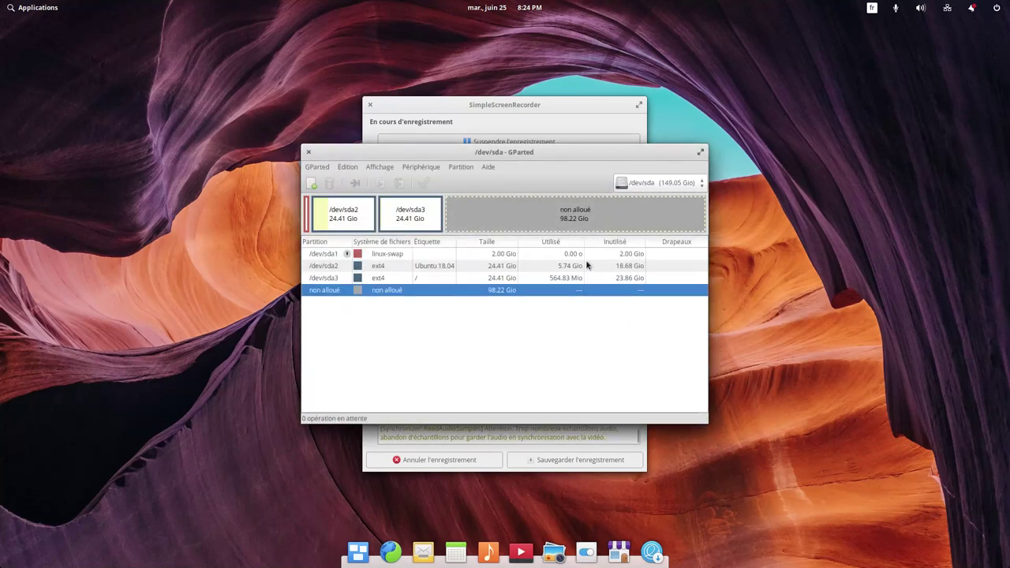
pyautogui.click(309, 153)
# Check the operating system version and hardware details in the system settings, and close them
pyautogui.click(36, 9)
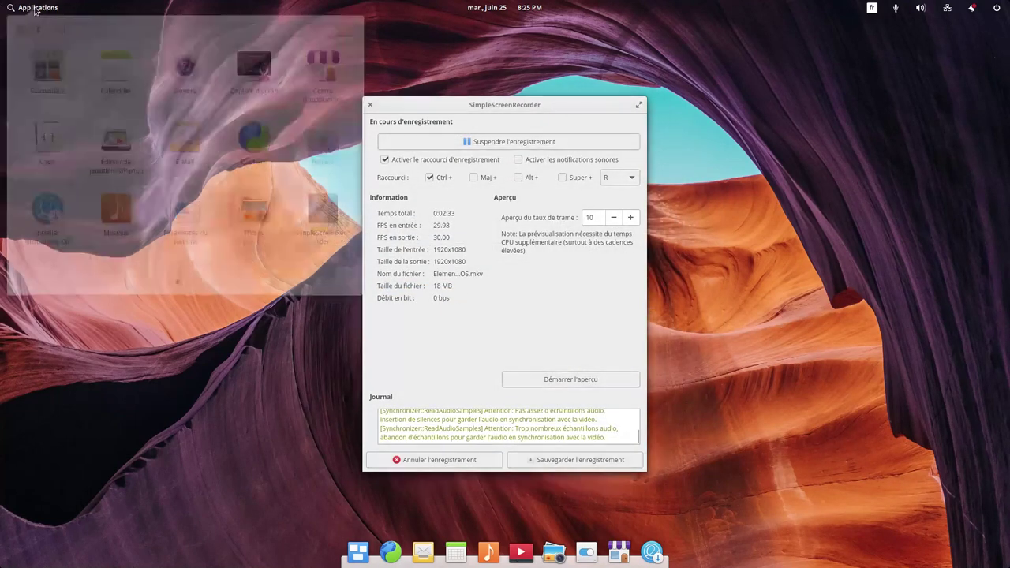
pyautogui.click(190, 226)
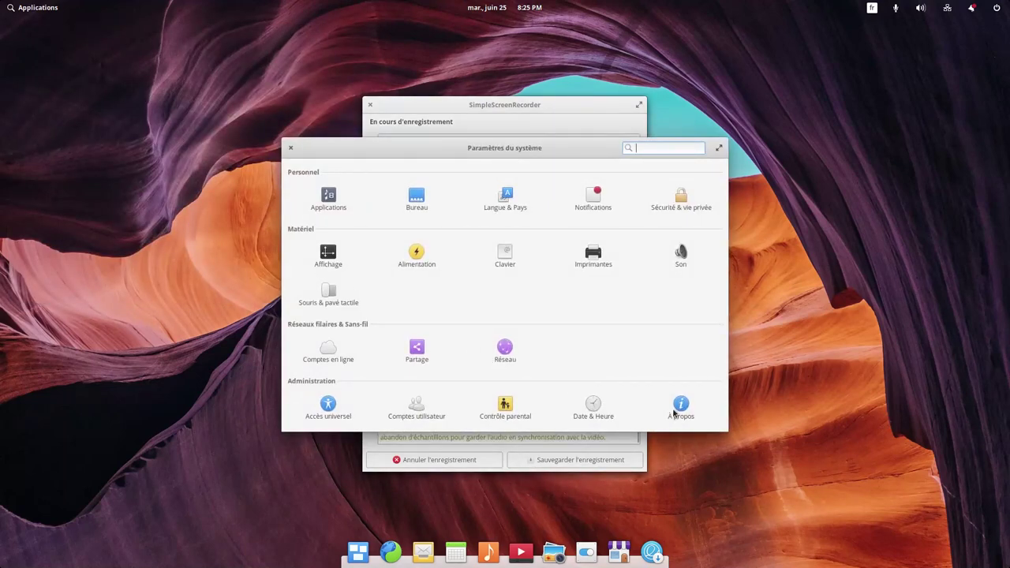
pyautogui.click(680, 407)
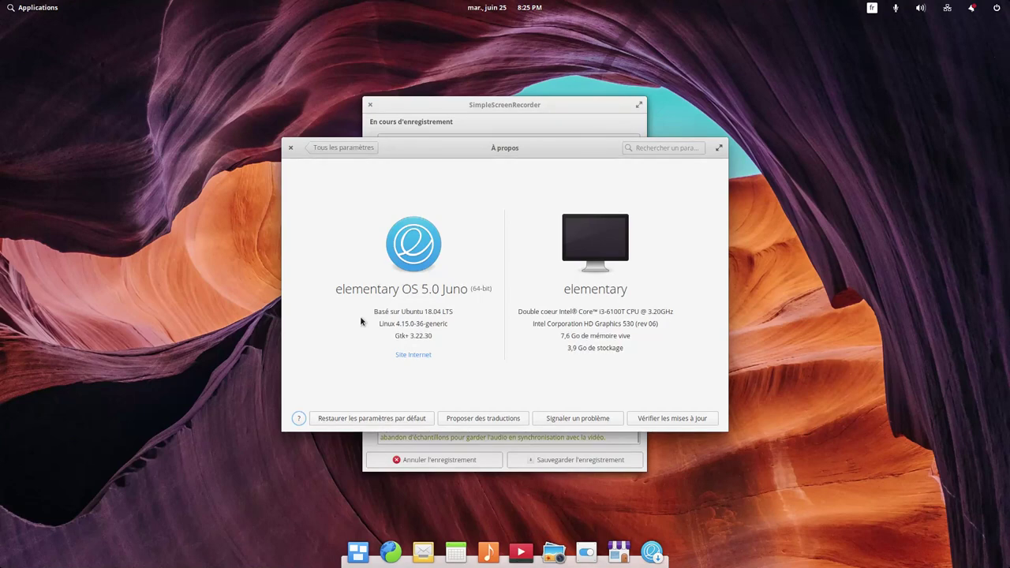
pyautogui.click(290, 147)
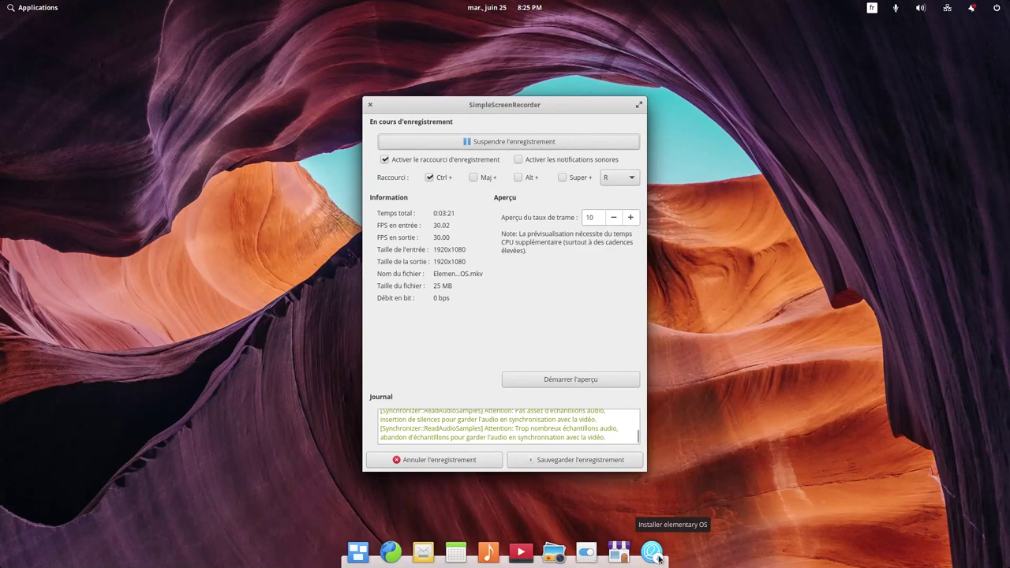
# Start the elementary OS installer and accept Français as language with the Français (variante obsolète) keyboard layout
pyautogui.click(651, 552)
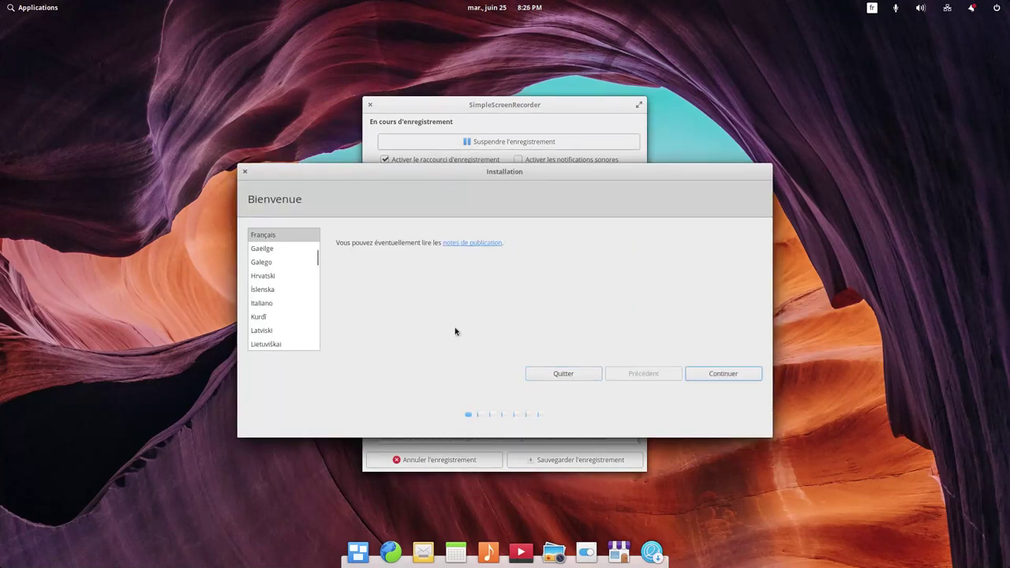
pyautogui.click(724, 374)
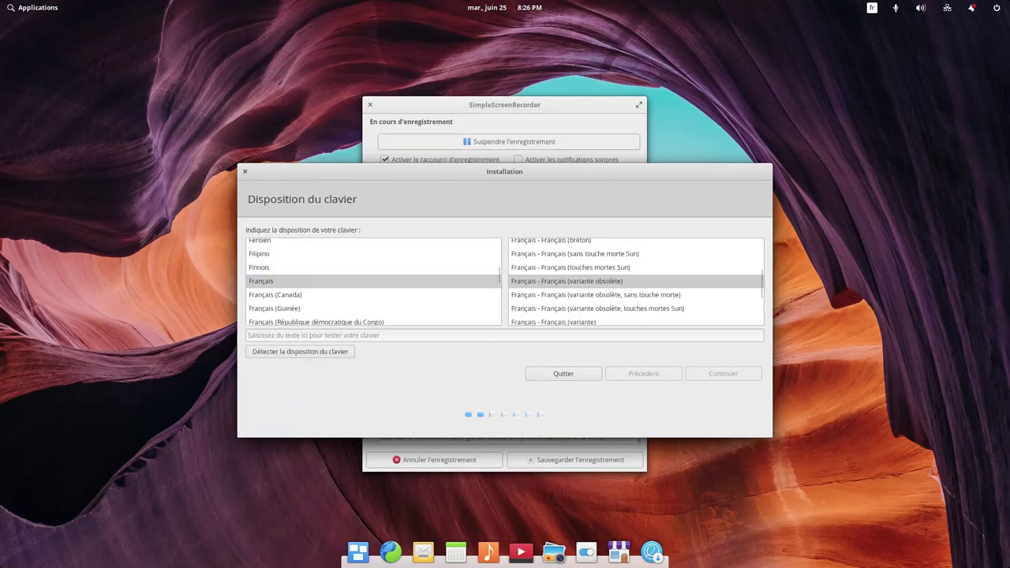
pyautogui.click(715, 374)
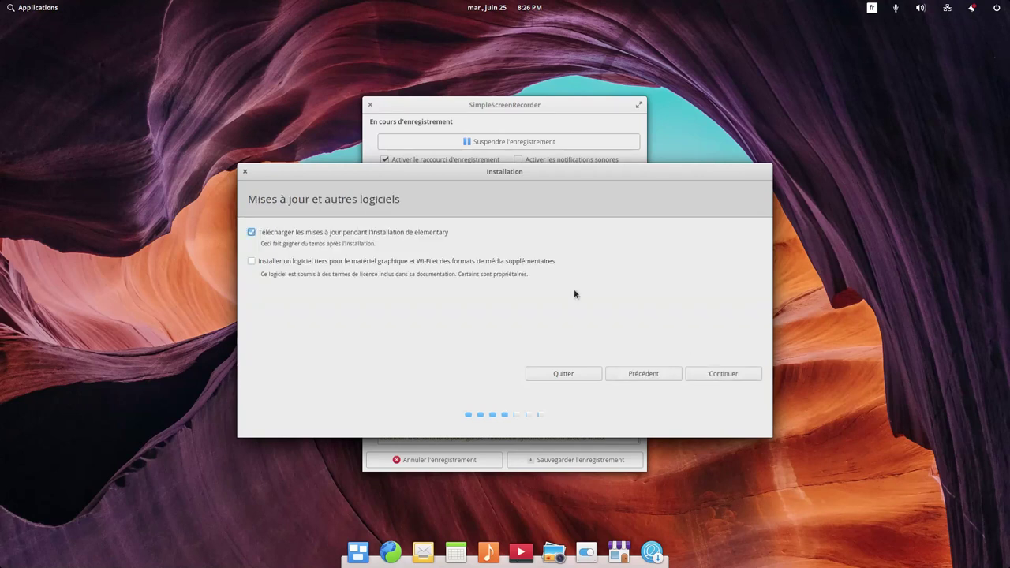
# Enable installing third-party software for graphics, Wi-Fi and additional media formats, and continue to the installation type
pyautogui.click(251, 263)
pyautogui.click(732, 377)
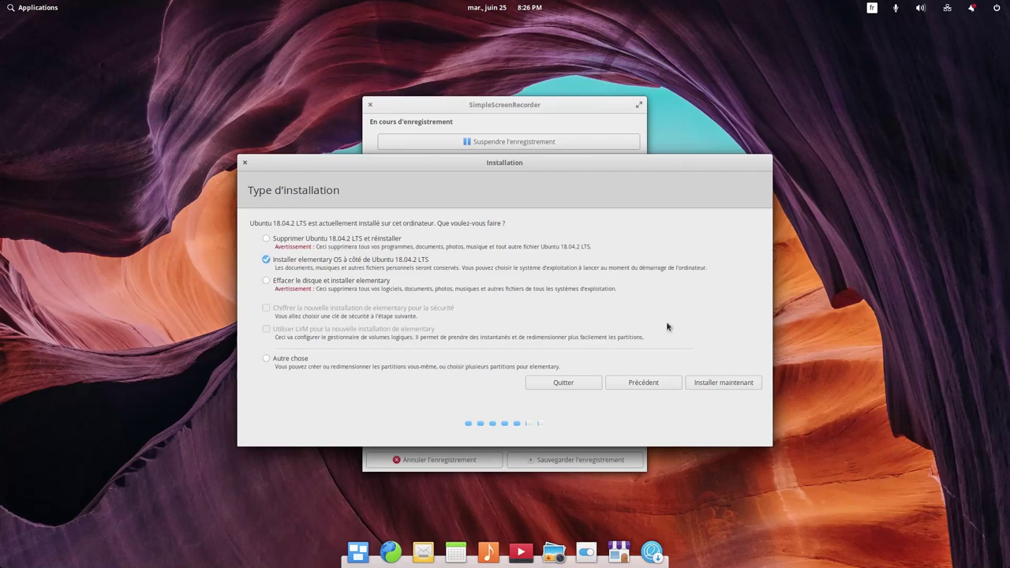
pyautogui.press('super')
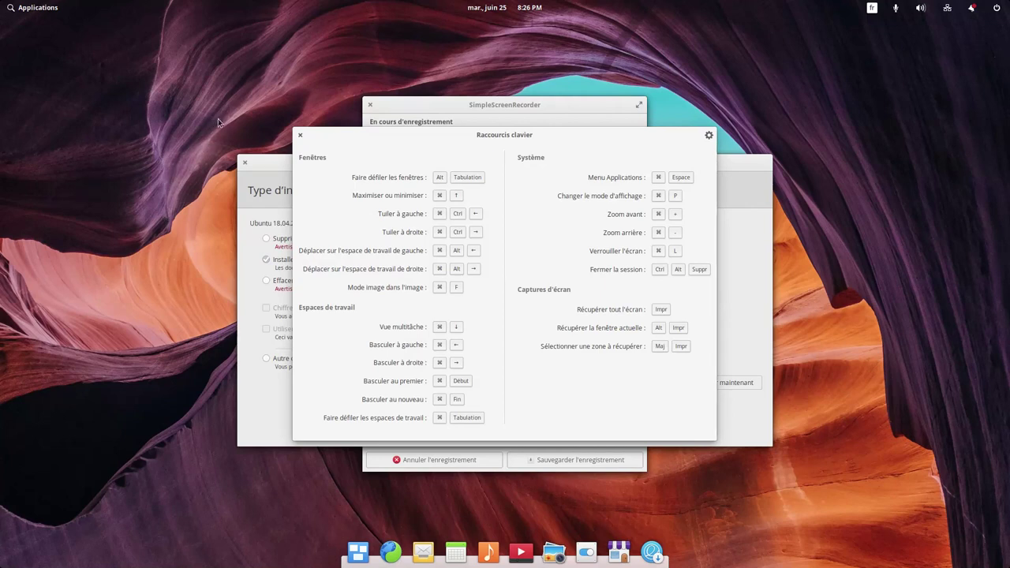
pyautogui.click(301, 136)
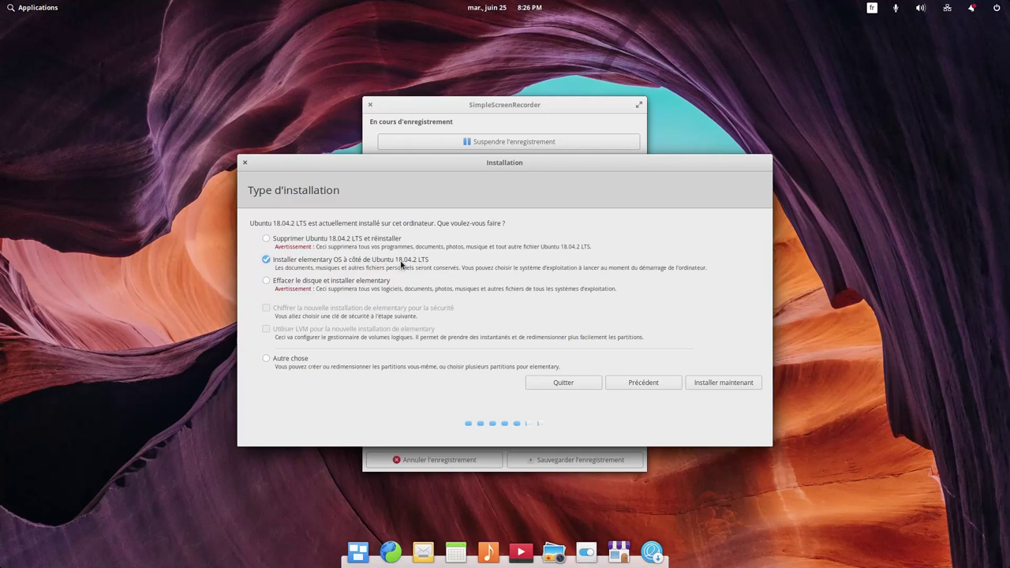
# Choose the "Autre chose" installation type to partition the disk manually
pyautogui.click(266, 359)
pyautogui.click(722, 383)
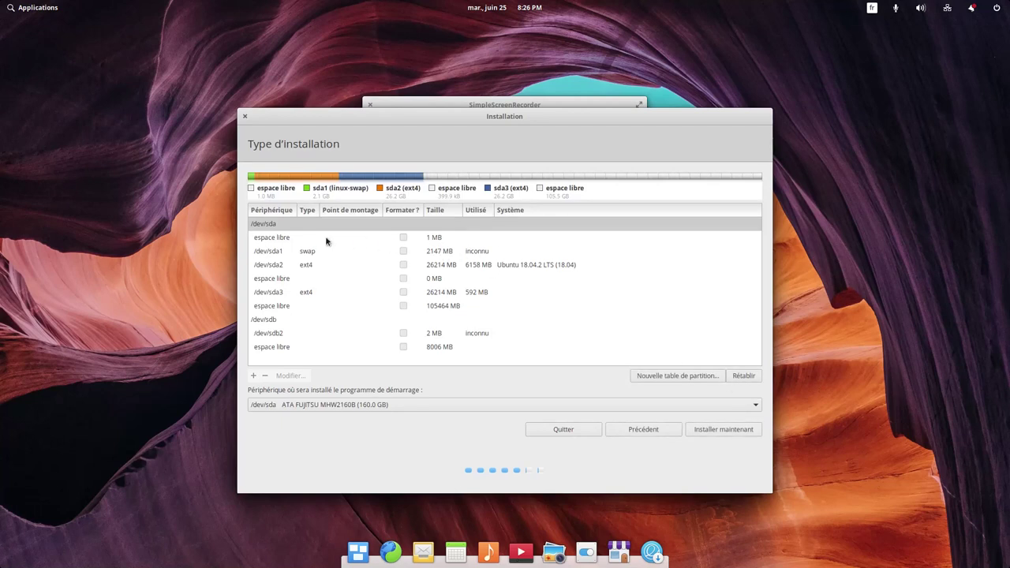
# Set partition /dev/sda3 as a journaled ext4 file system, formatted and mounted at /, and write the changes to the disk
pyautogui.click(274, 293)
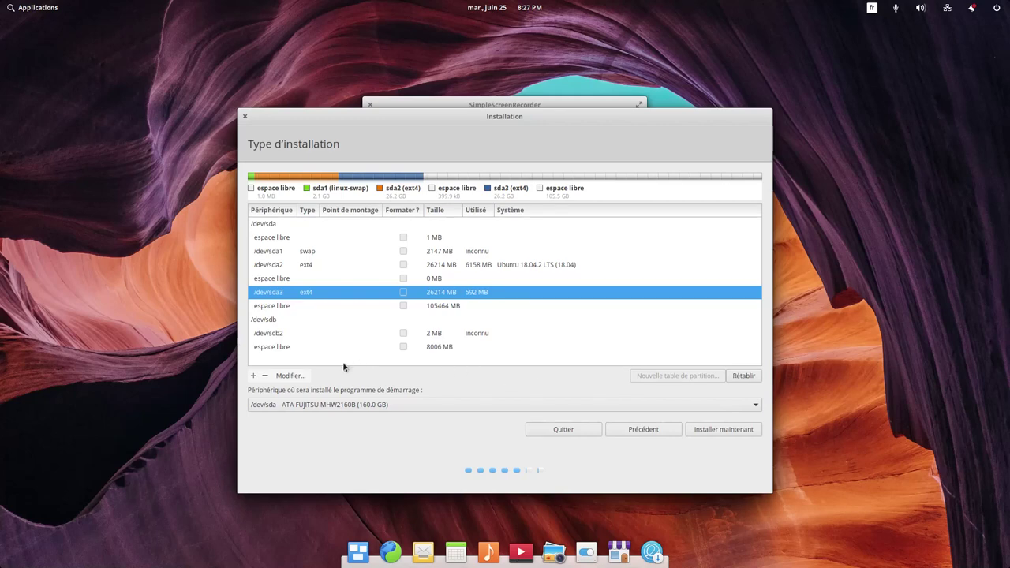
pyautogui.click(290, 375)
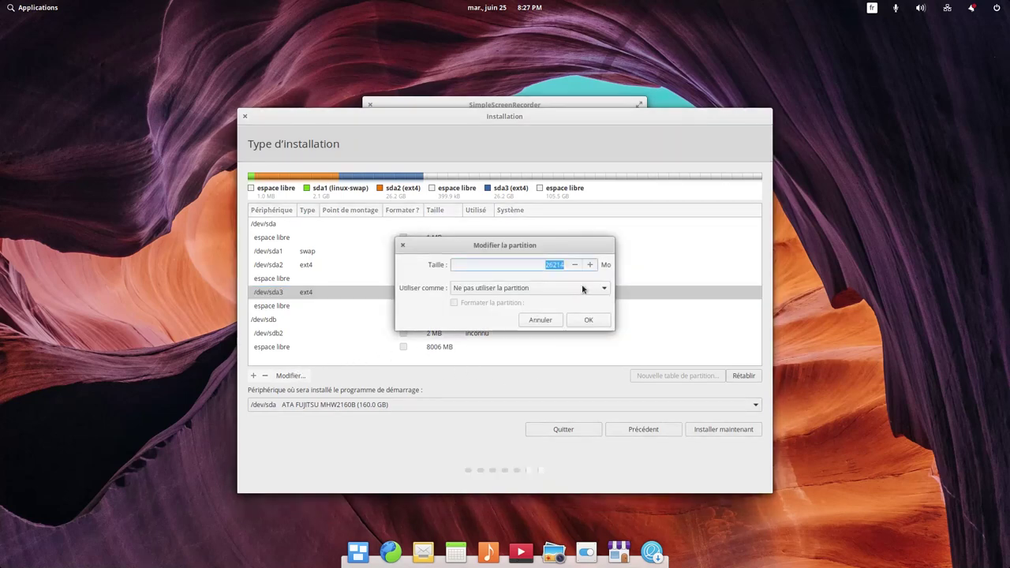
pyautogui.click(604, 290)
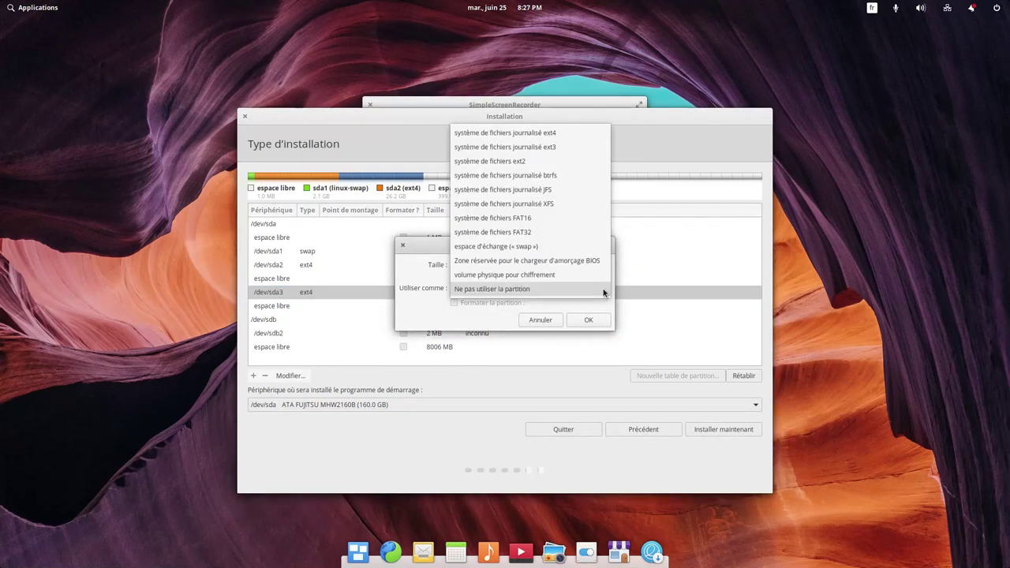
pyautogui.click(563, 134)
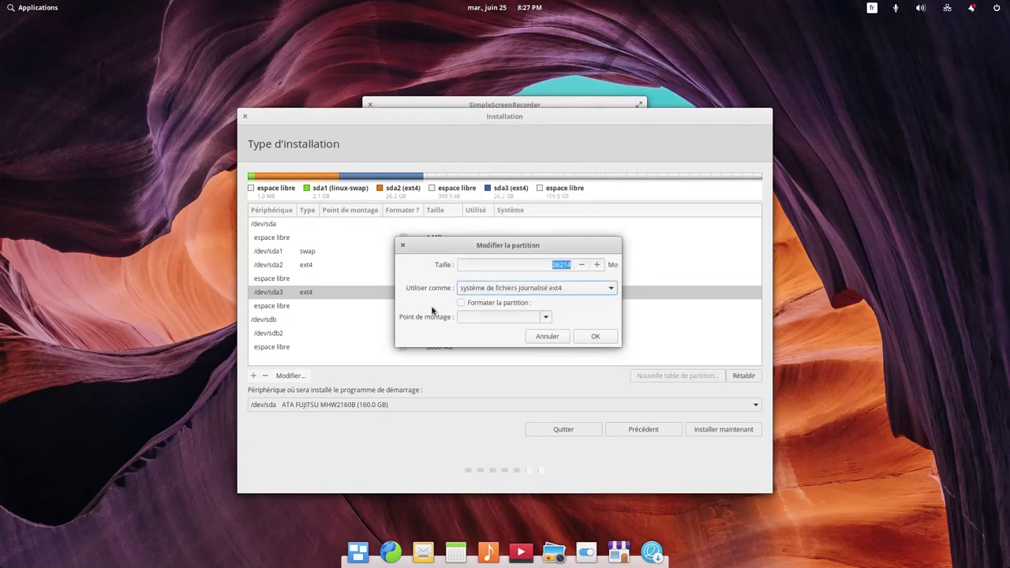
pyautogui.click(464, 304)
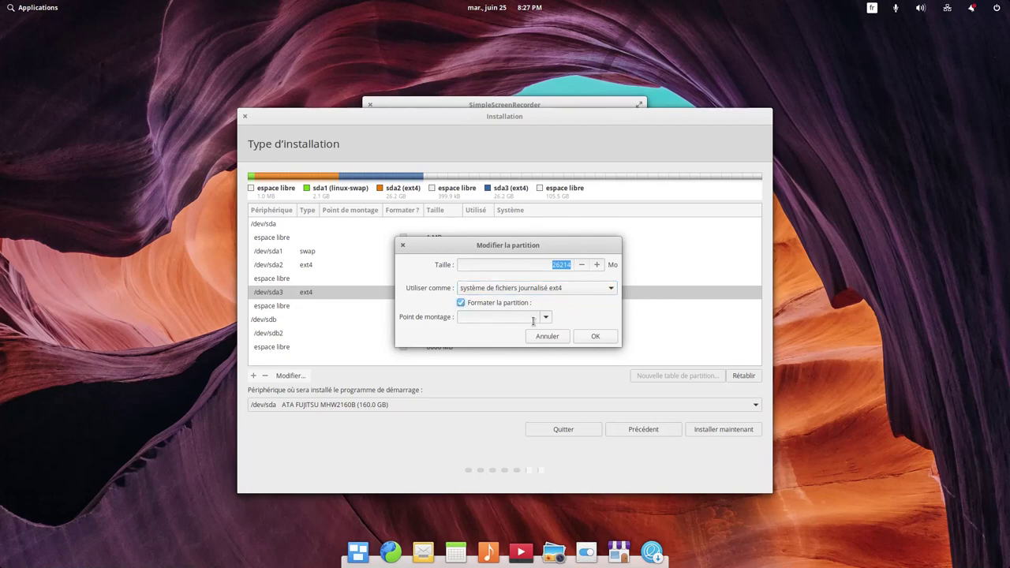
pyautogui.click(546, 317)
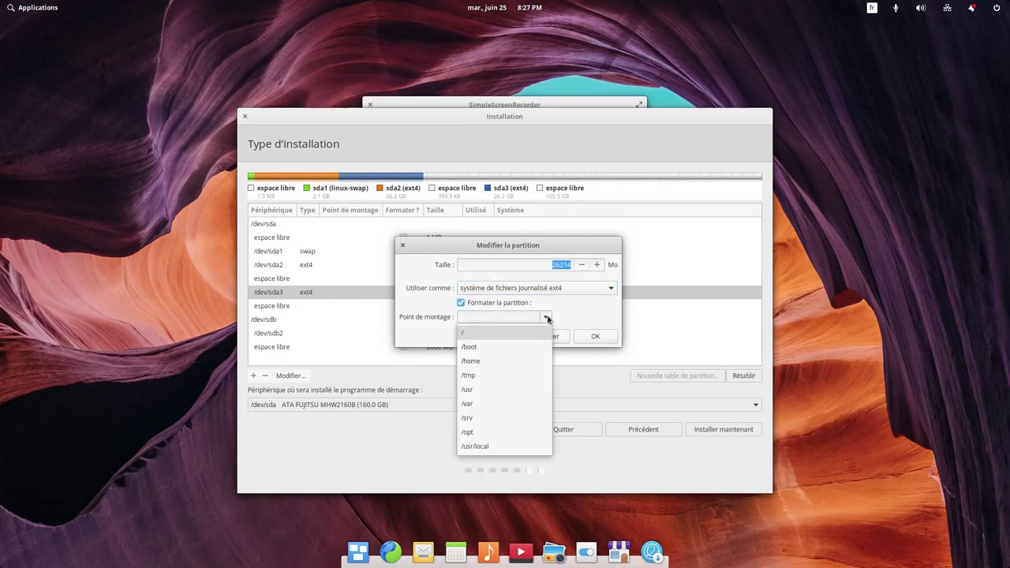
pyautogui.click(489, 332)
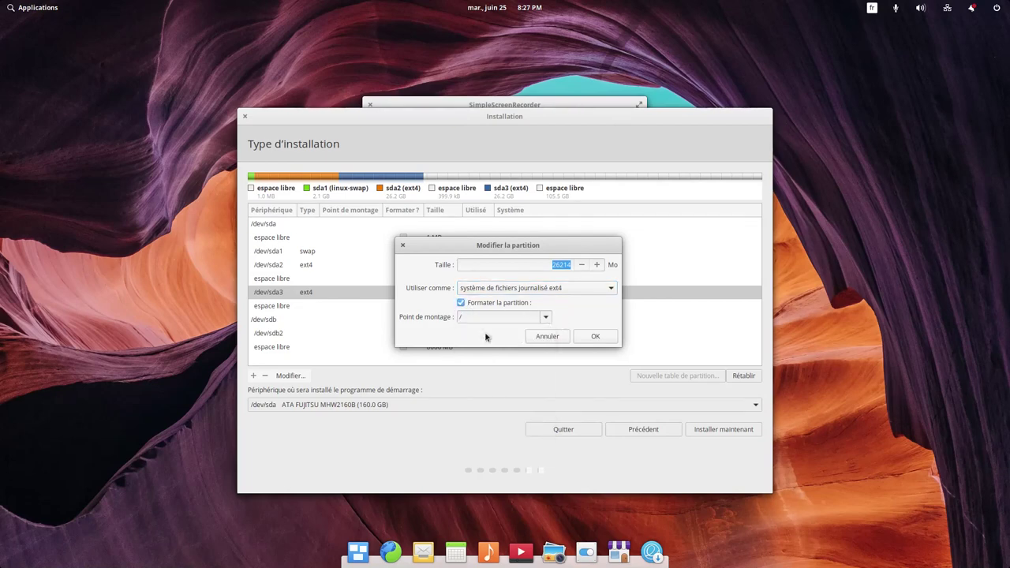
pyautogui.click(592, 338)
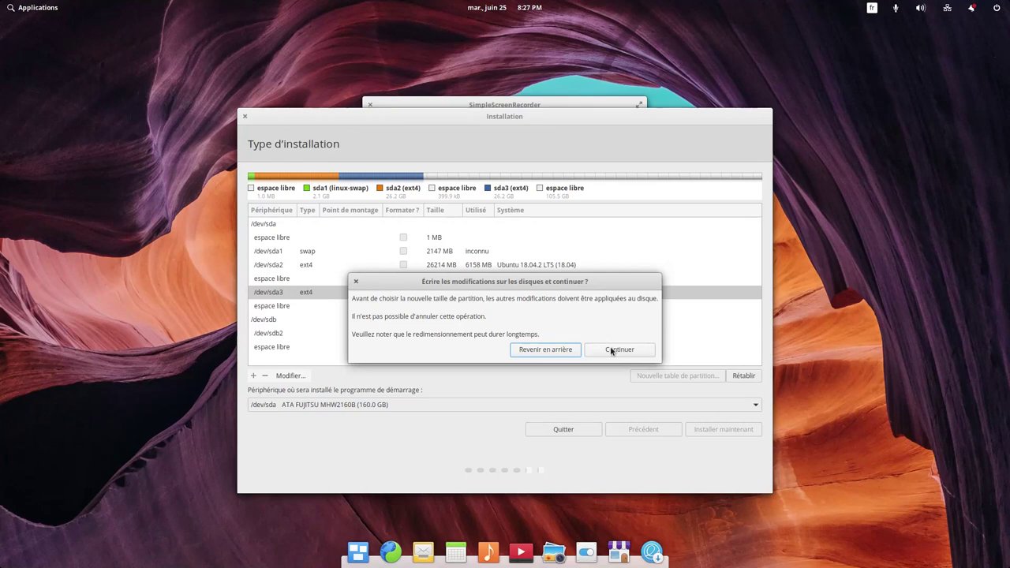
pyautogui.click(613, 351)
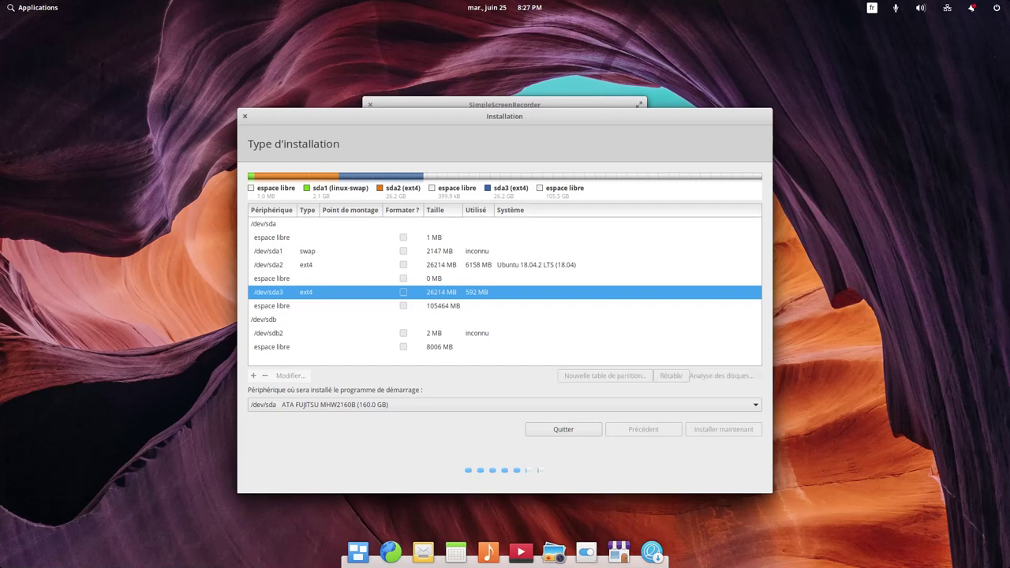
pyautogui.click(345, 295)
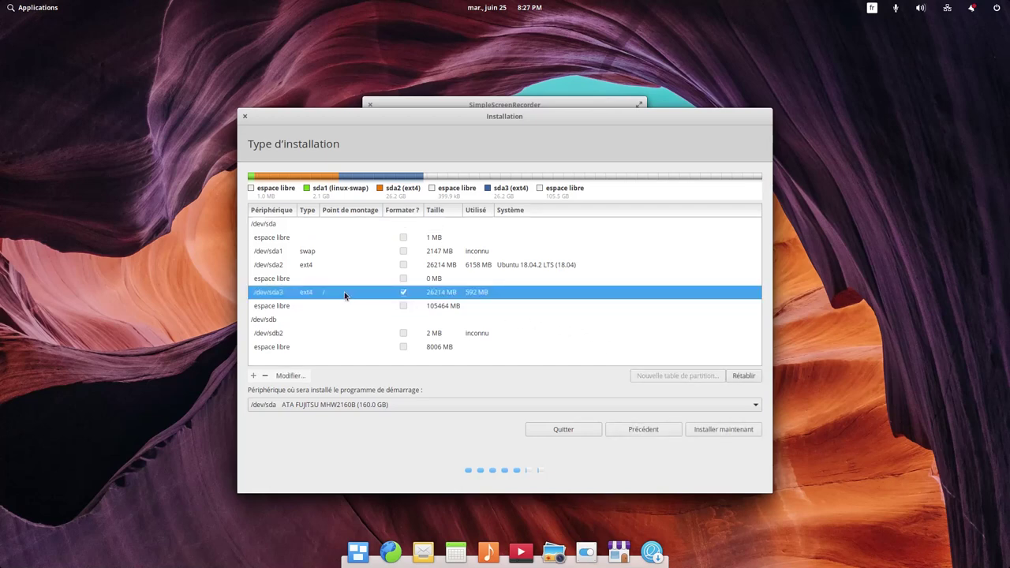
# Start the installation with the boot loader on /dev/sda, and accept Paris as the time zone location
pyautogui.click(720, 430)
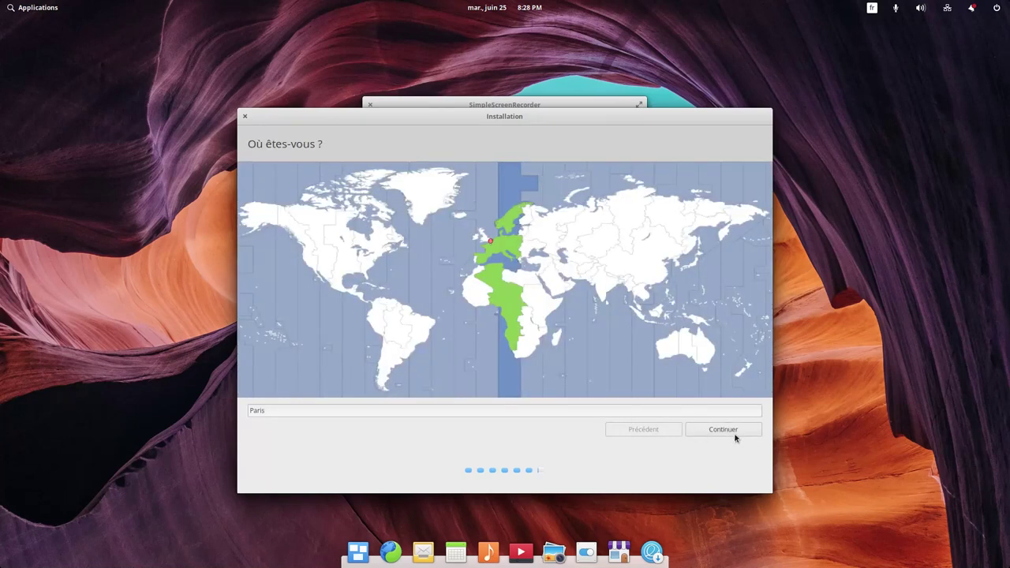
pyautogui.click(722, 430)
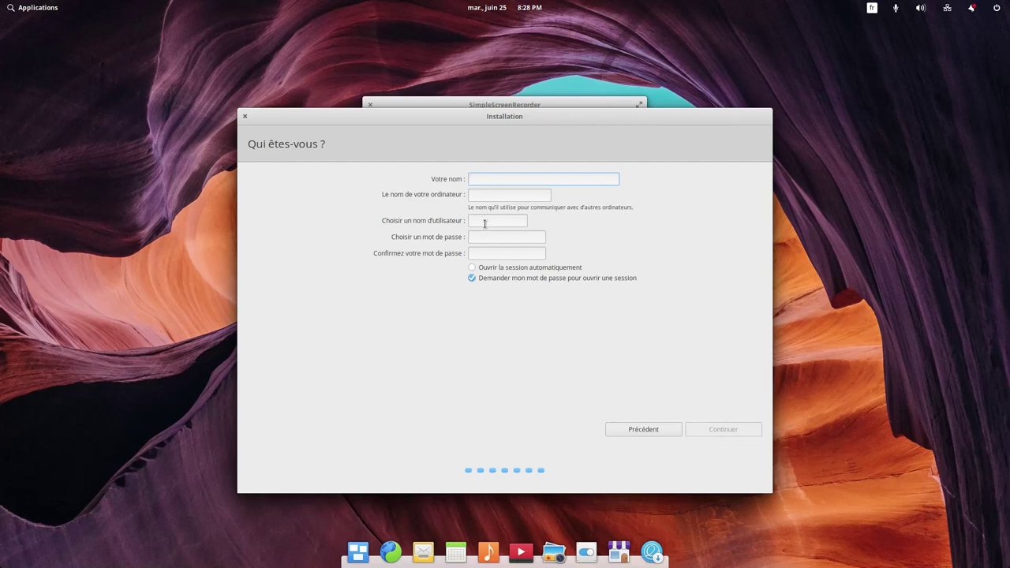
# Create the user account by filling in the user's name and the password with its confirmation, keeping the password required at login, and continue
pyautogui.write('mbl')
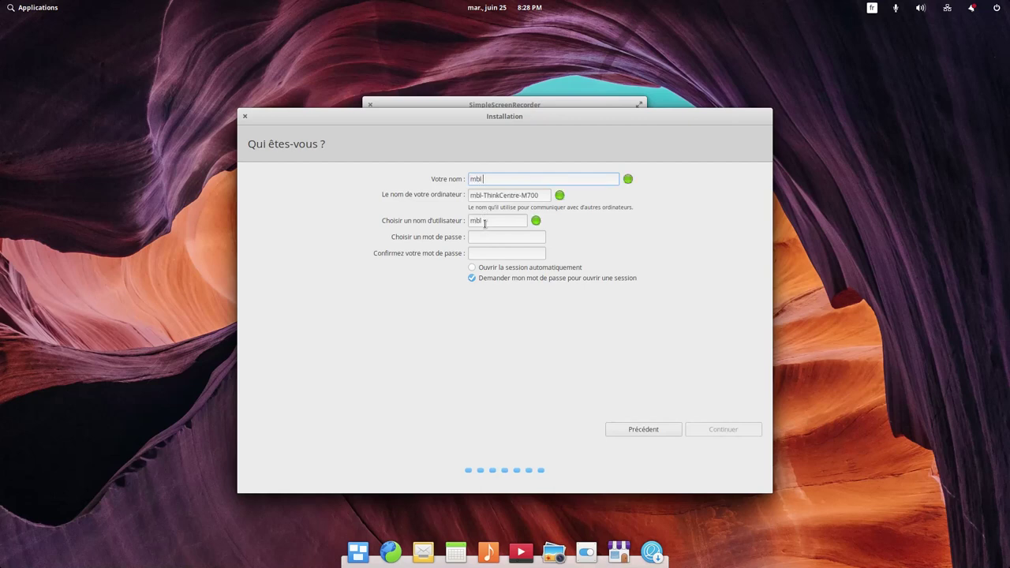
pyautogui.write(' juno')
pyautogui.click(481, 238)
pyautogui.write('••••••••')
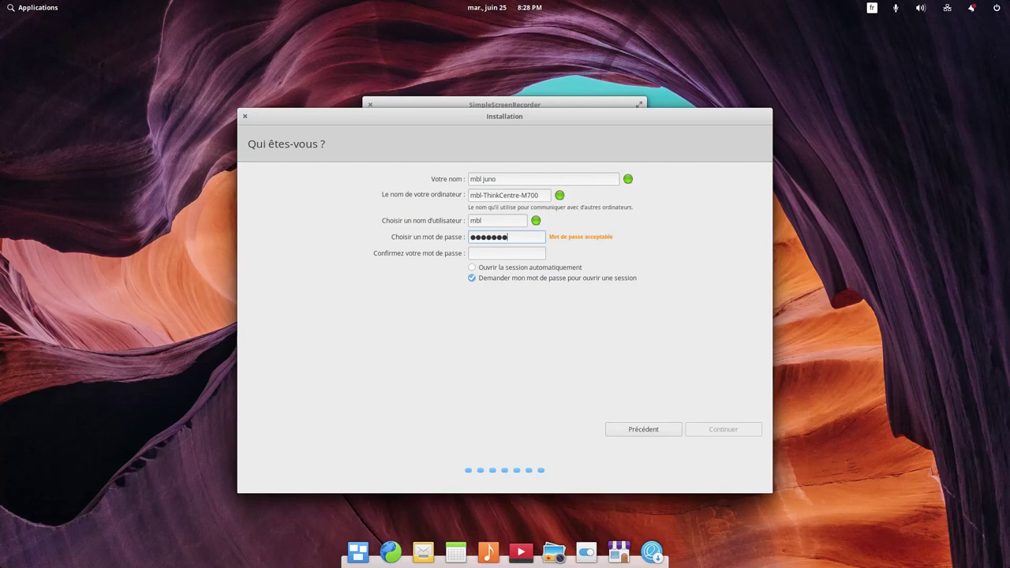
pyautogui.click(482, 254)
pyautogui.write('••••••••')
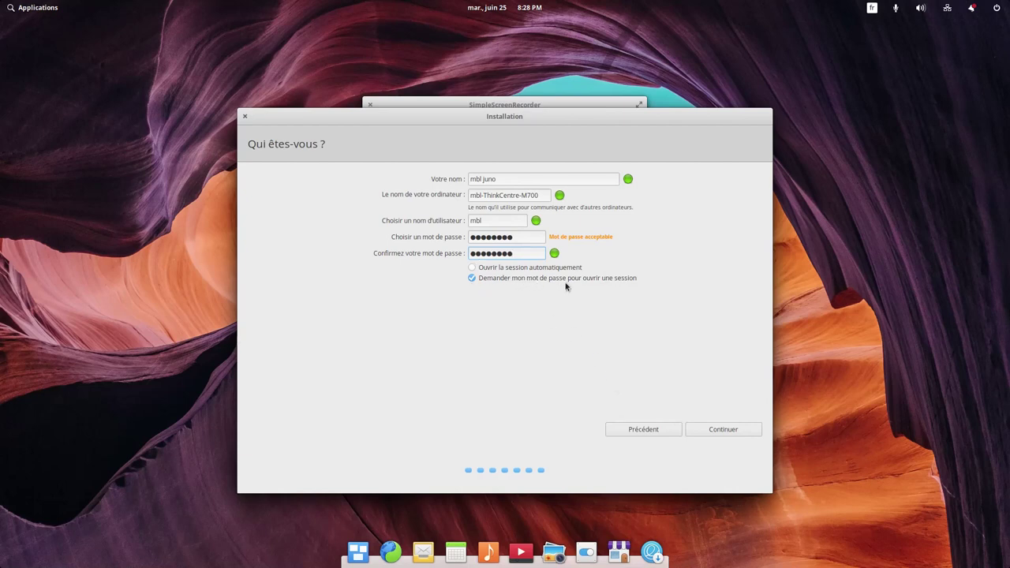
pyautogui.click(721, 429)
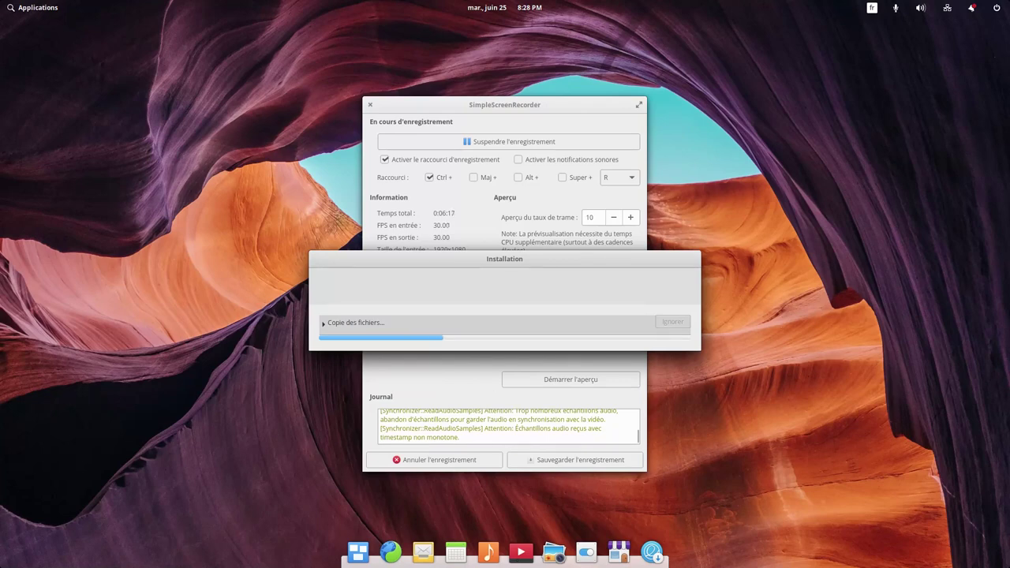
# Expand the detailed installation log during the file copy, and suspend the recording in SimpleScreenRecorder
pyautogui.click(323, 323)
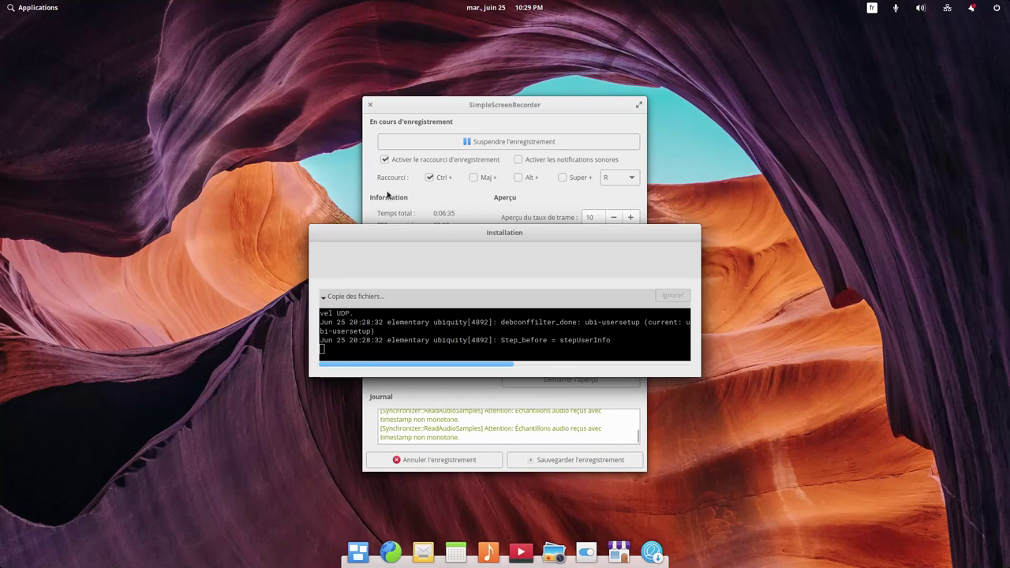
pyautogui.click(473, 124)
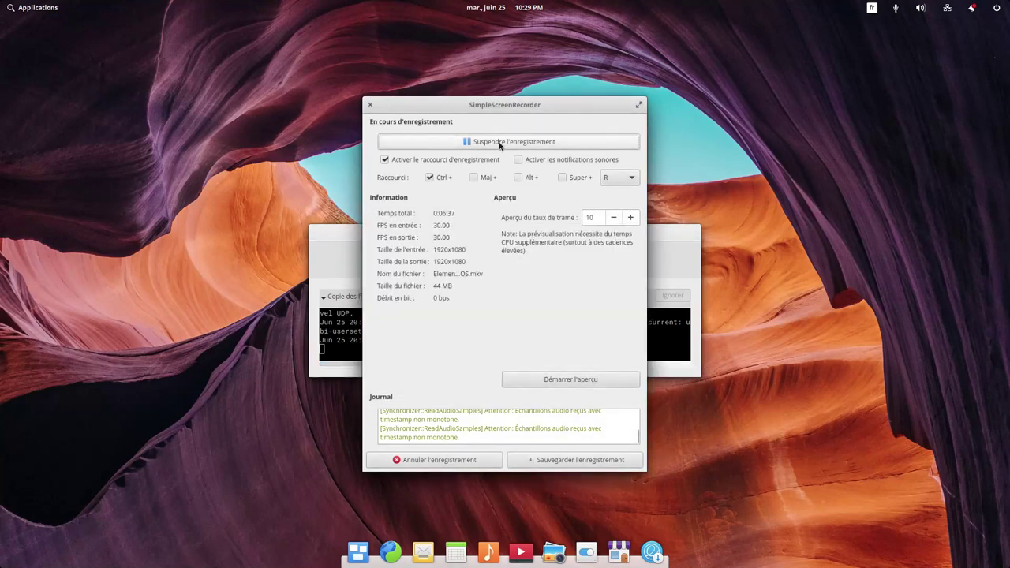
pyautogui.click(490, 140)
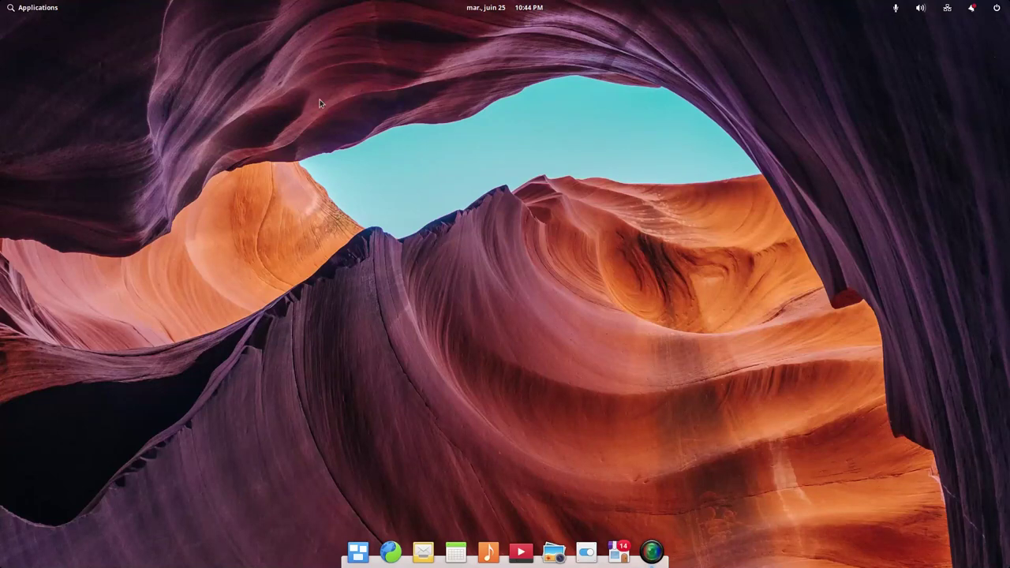
# Check the version and hardware details of the installed system in the system settings, and close them
pyautogui.click(40, 8)
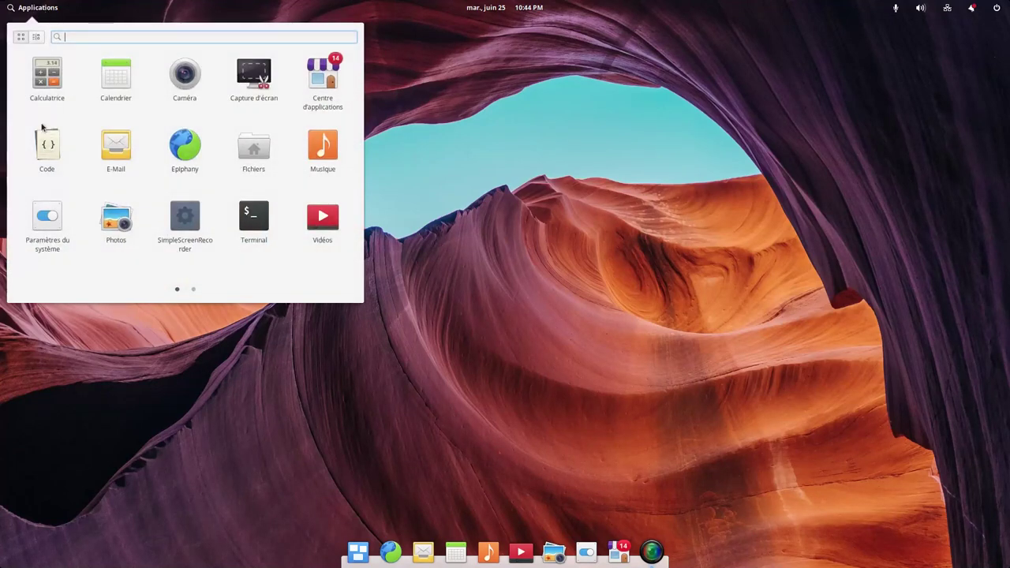
pyautogui.click(55, 217)
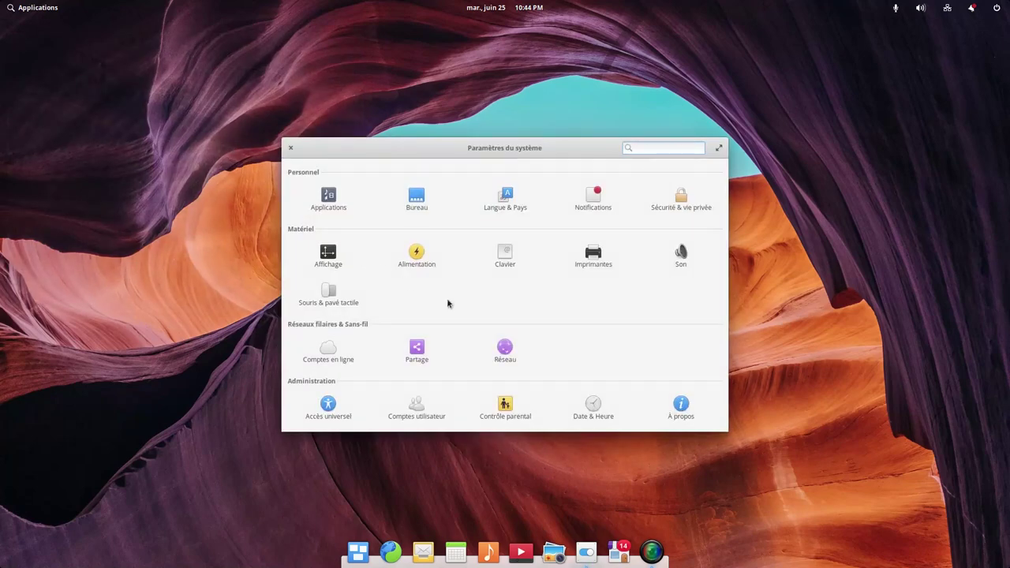
pyautogui.click(684, 412)
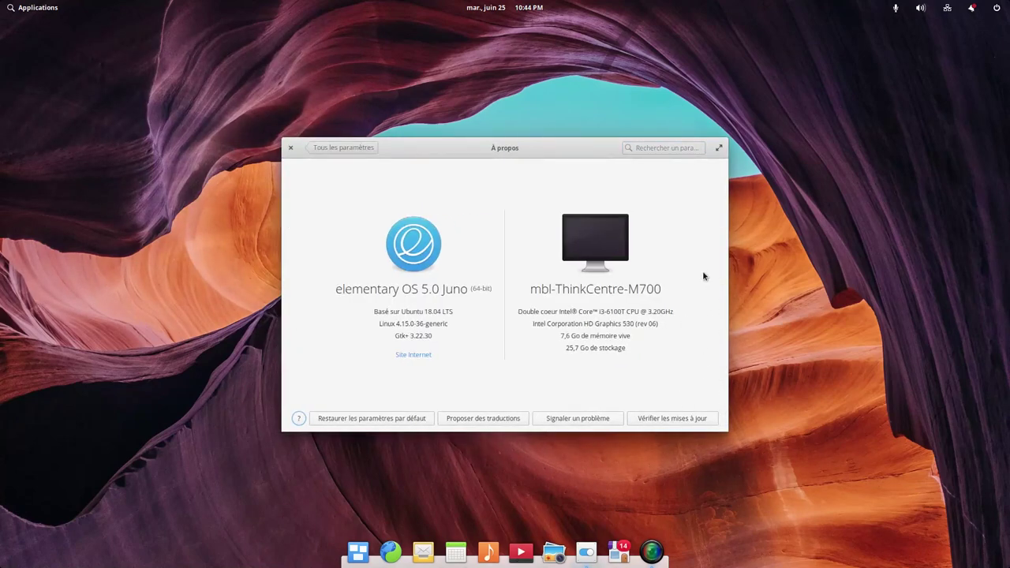
pyautogui.click(290, 152)
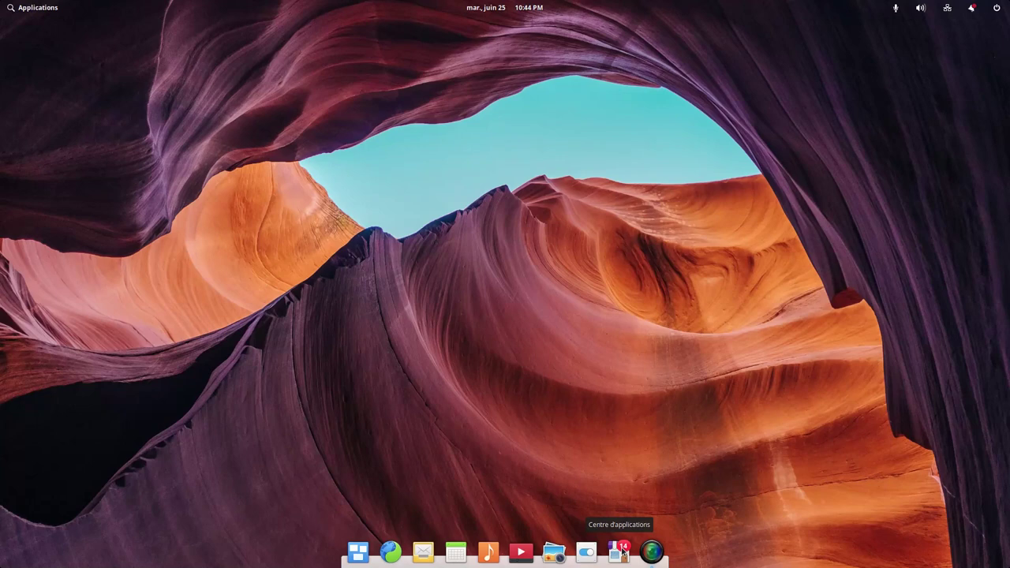
# Open the Centre d'applications, move its window up and to the left on the desktop, and browse its home page
pyautogui.click(623, 552)
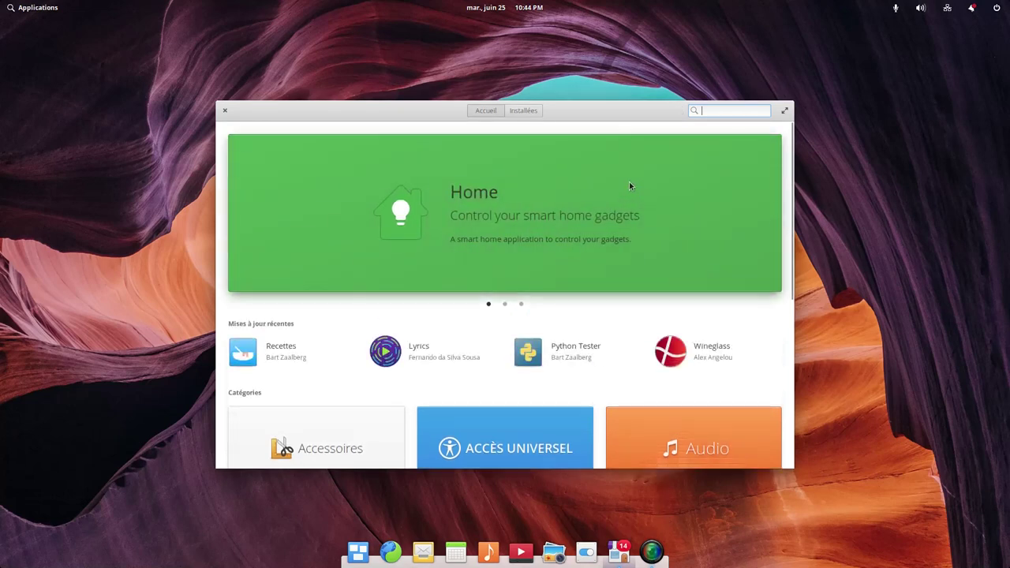
pyautogui.moveTo(620, 109); pyautogui.dragTo(558, 50)
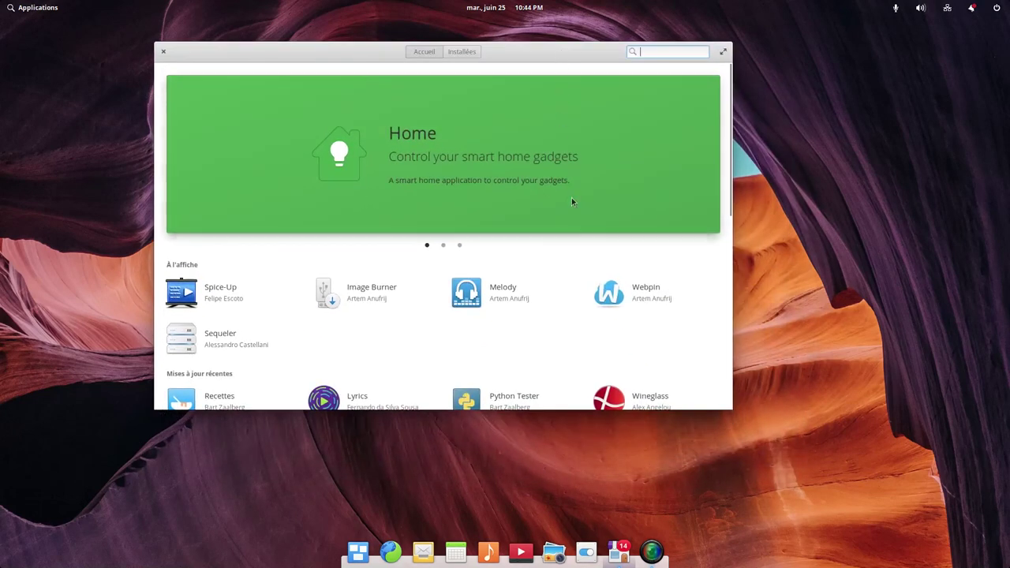
pyautogui.scroll(-5, 647, 269)
pyautogui.scroll(8, 634, 273)
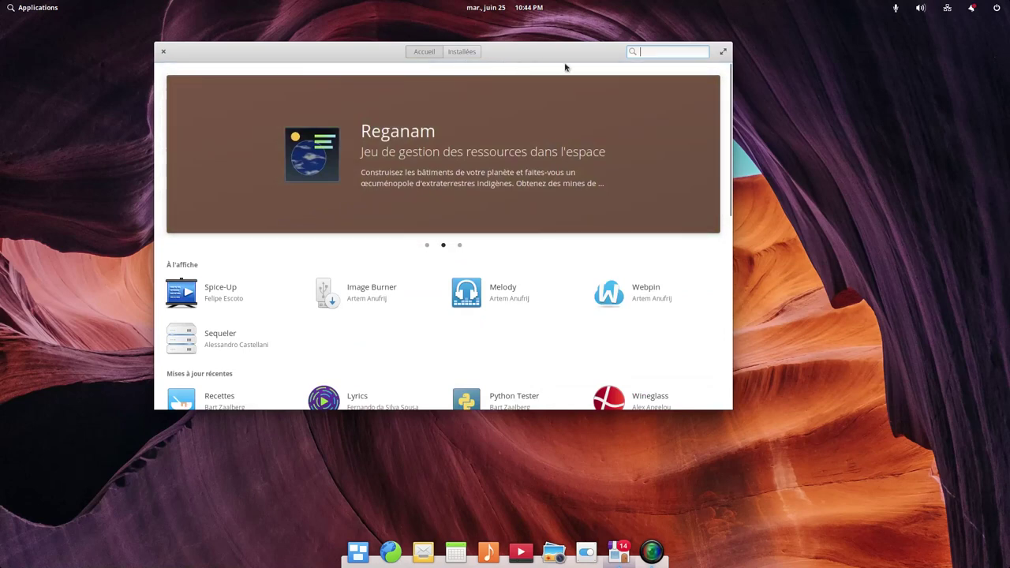
# Review the available updates among the installed applications, and start updating all of them, authenticating with the account password
pyautogui.click(466, 52)
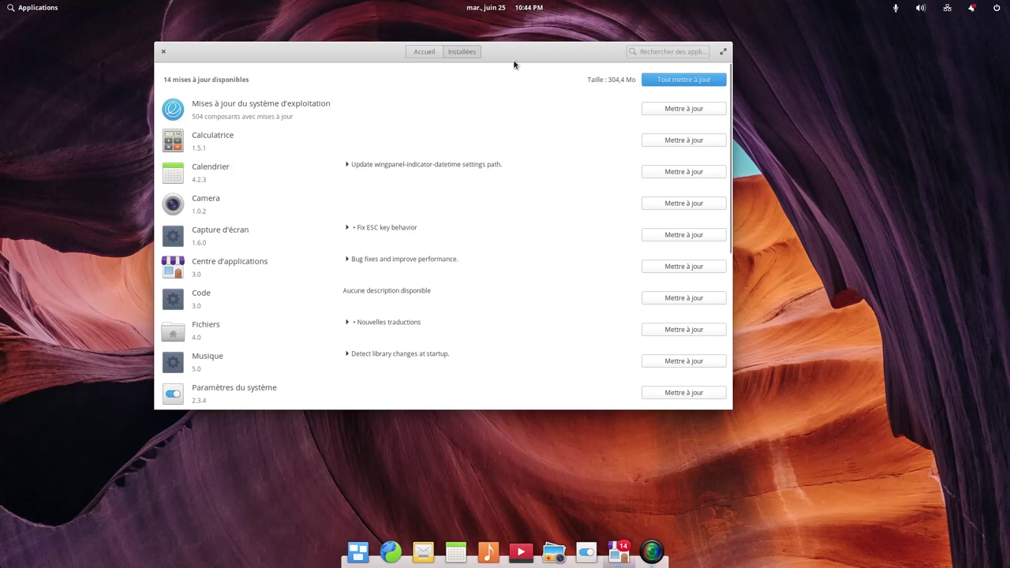
pyautogui.click(423, 51)
pyautogui.click(460, 52)
pyautogui.scroll(-5, 557, 253)
pyautogui.scroll(5, 557, 260)
pyautogui.click(674, 88)
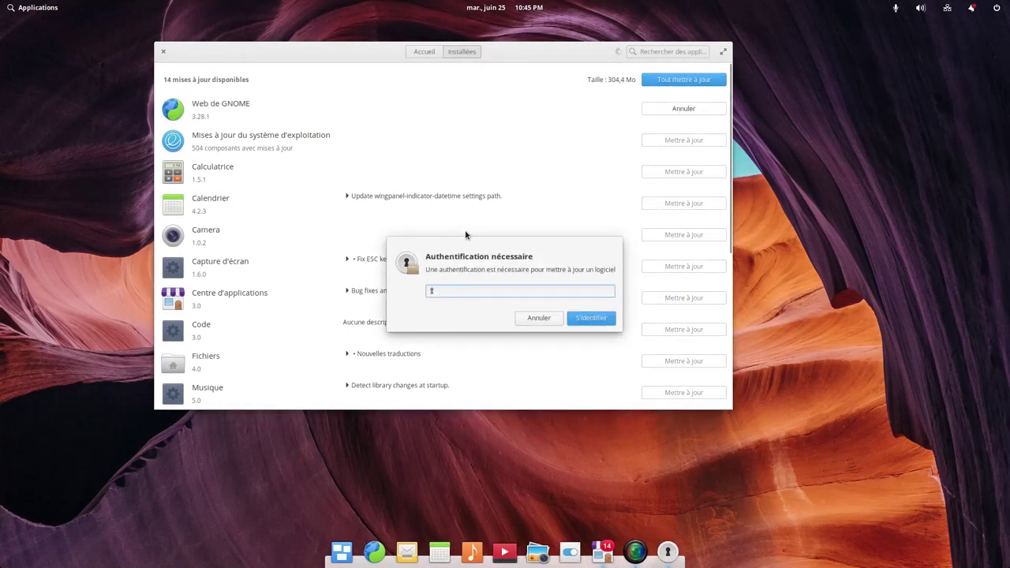
pyautogui.write('•••••••')
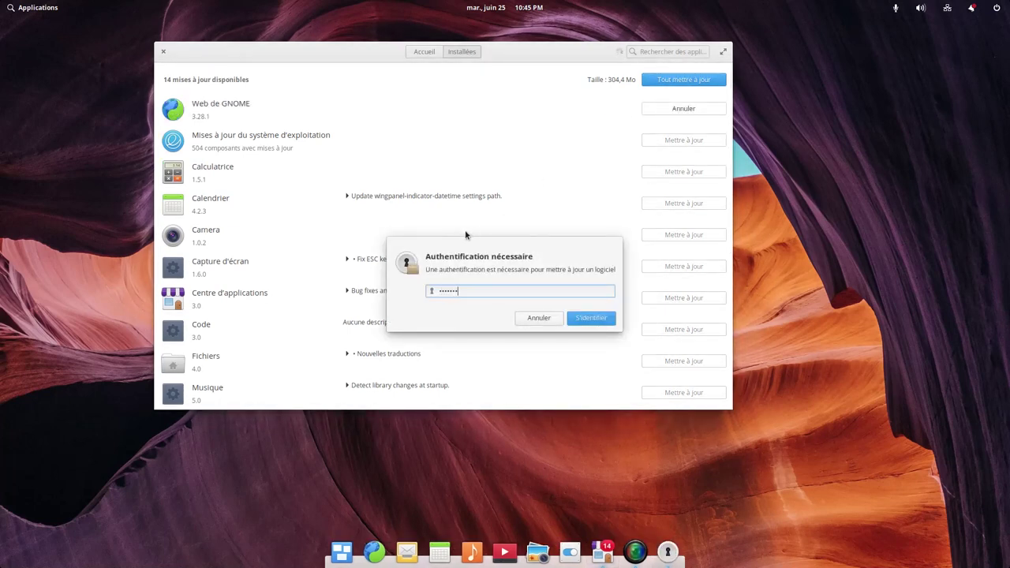
pyautogui.write('•')
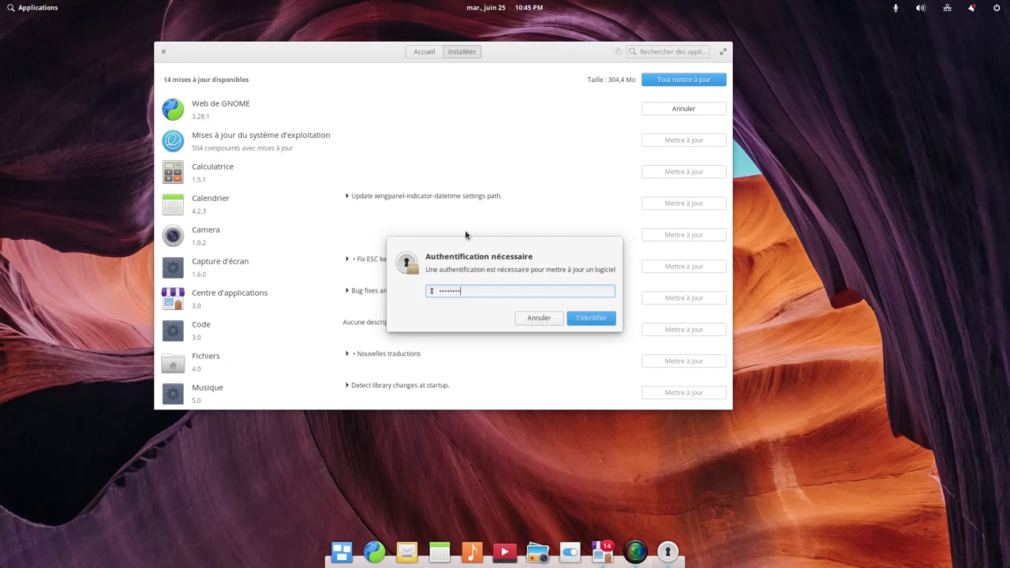
pyautogui.click(599, 320)
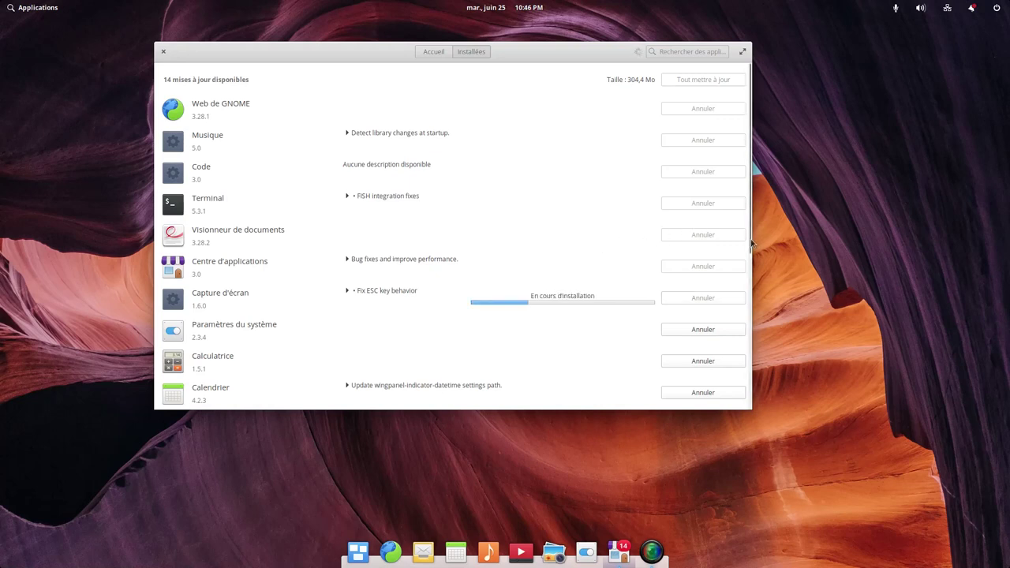
# Follow the progress of the updates down to the operating system update and the up-to-date applications
pyautogui.moveTo(749, 246); pyautogui.dragTo(752, 334)
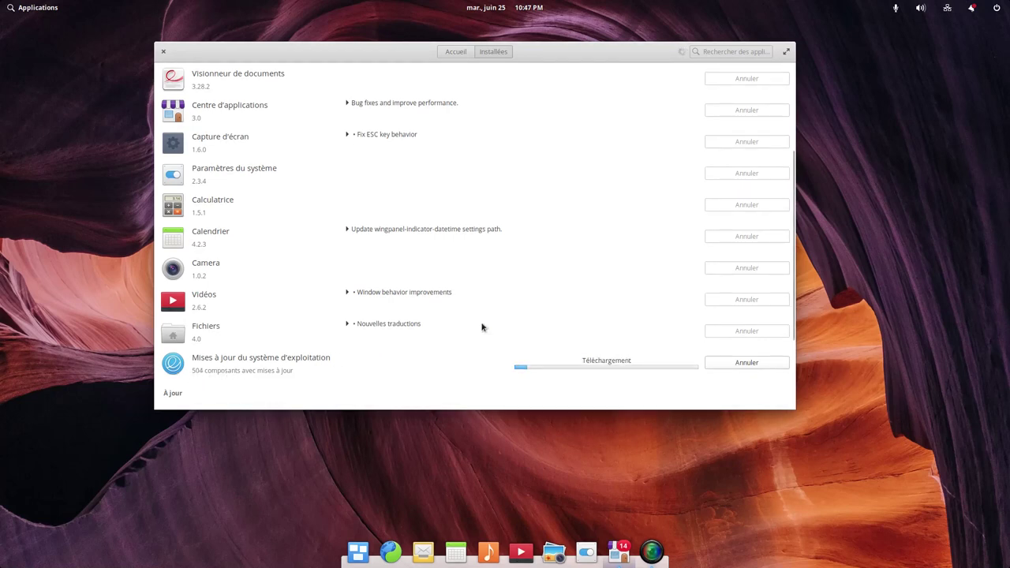
pyautogui.scroll(-2, 474, 334)
pyautogui.scroll(-1, 473, 335)
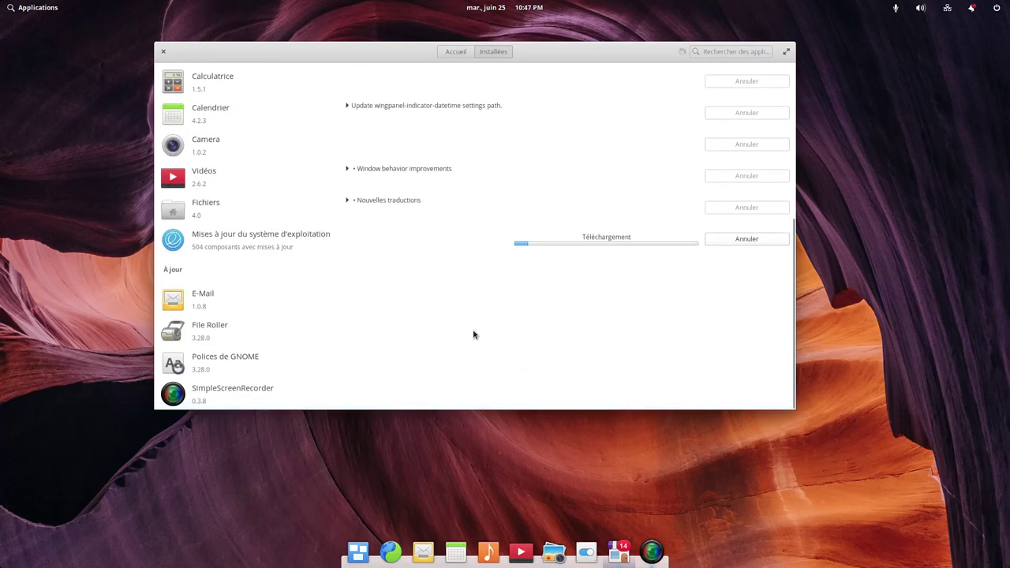
pyautogui.scroll(1, 473, 334)
pyautogui.scroll(-1, 473, 334)
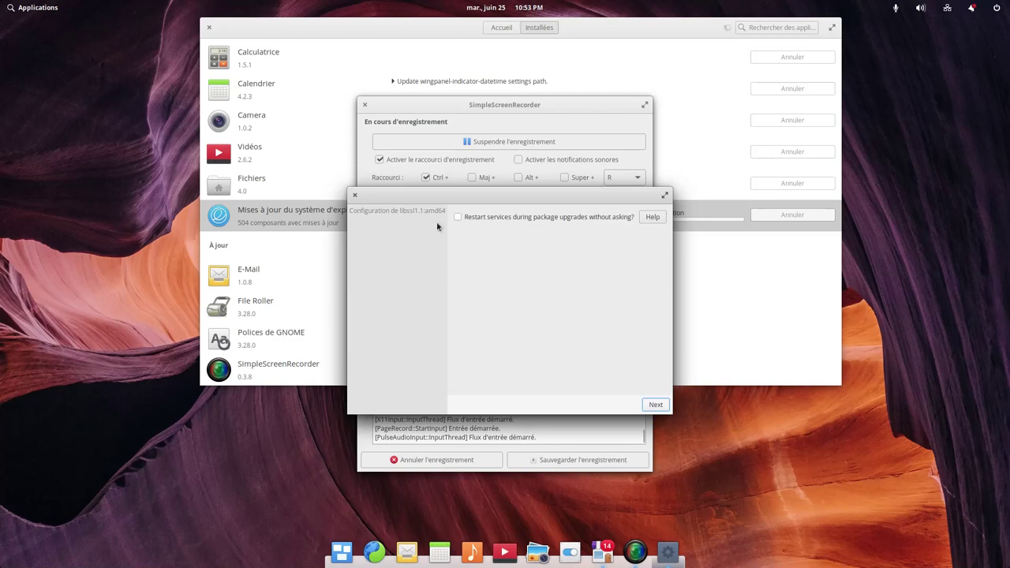
# Allow services to restart during package upgrades without asking in the libssl1.1 configuration, and continue the installation
pyautogui.moveTo(457, 224)
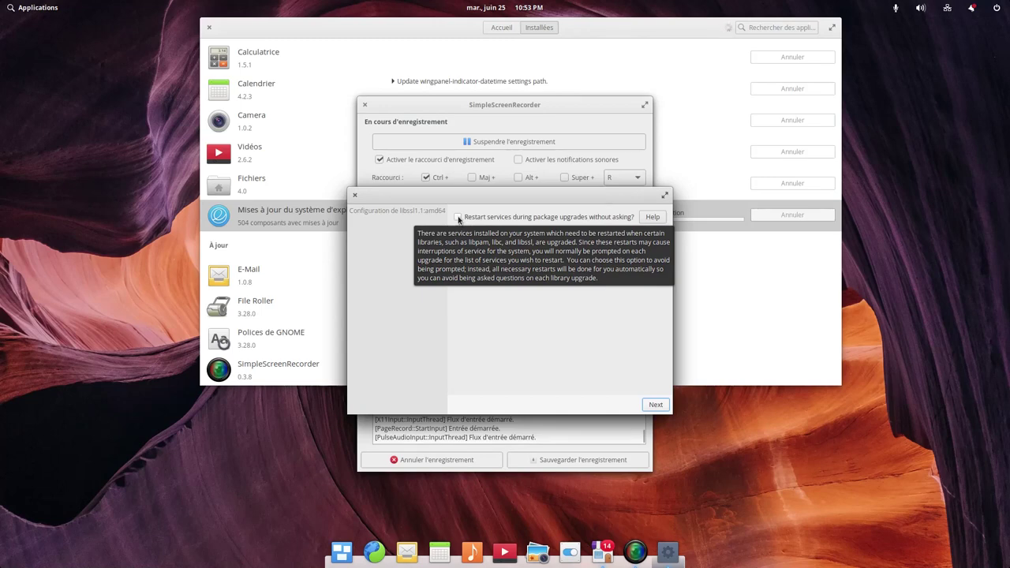
pyautogui.click(458, 218)
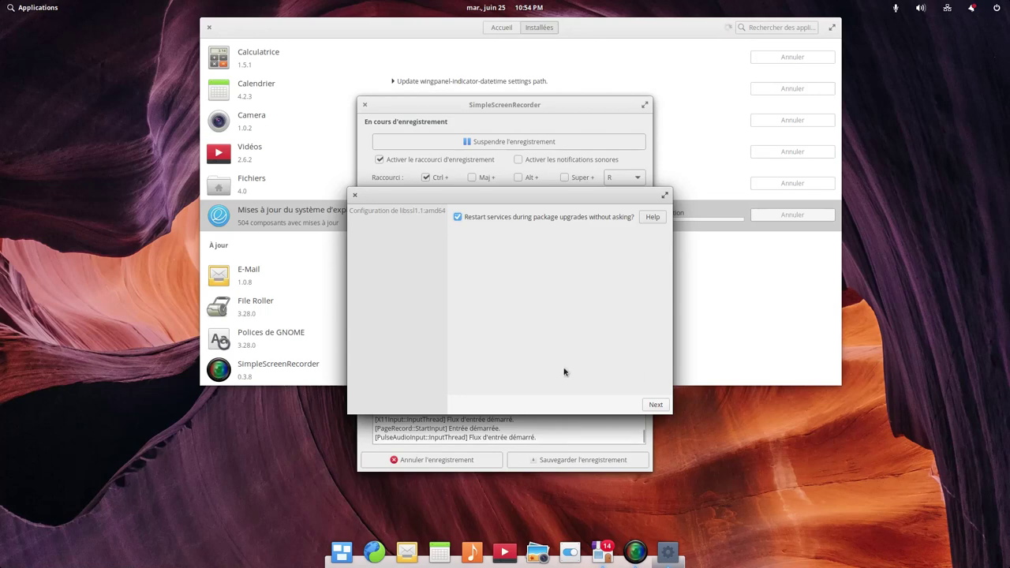
pyautogui.click(654, 405)
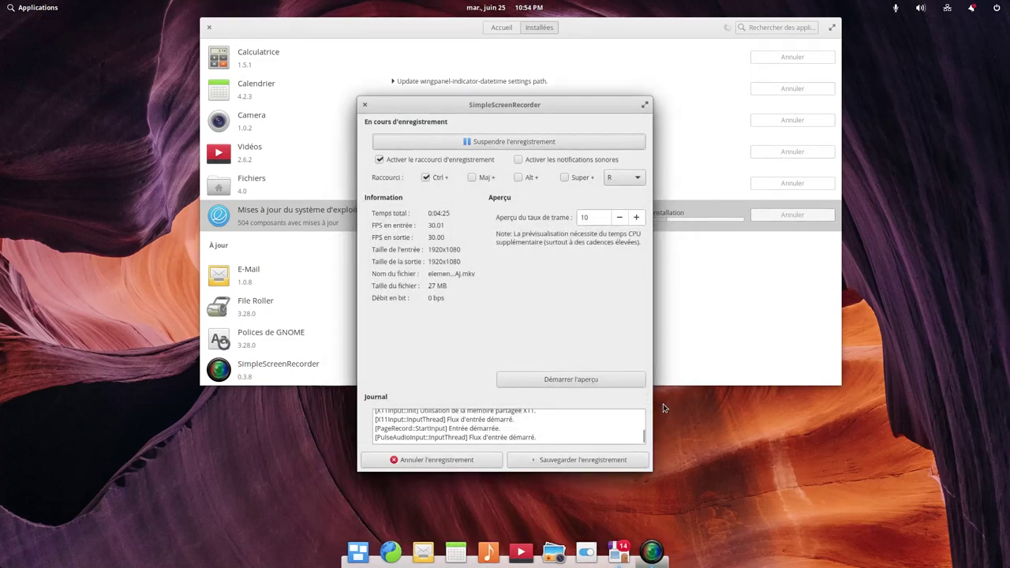
# Bring the Centre d'applications to the front, view the File Roller page and its description, and return to the installed applications
pyautogui.click(726, 314)
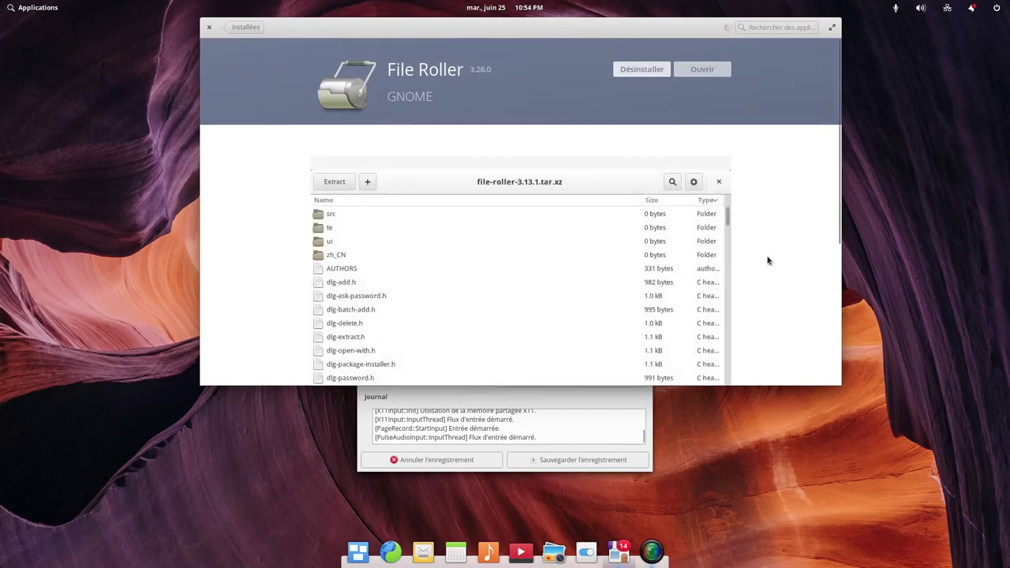
pyautogui.scroll(-1, 579, 163)
pyautogui.scroll(-3, 481, 148)
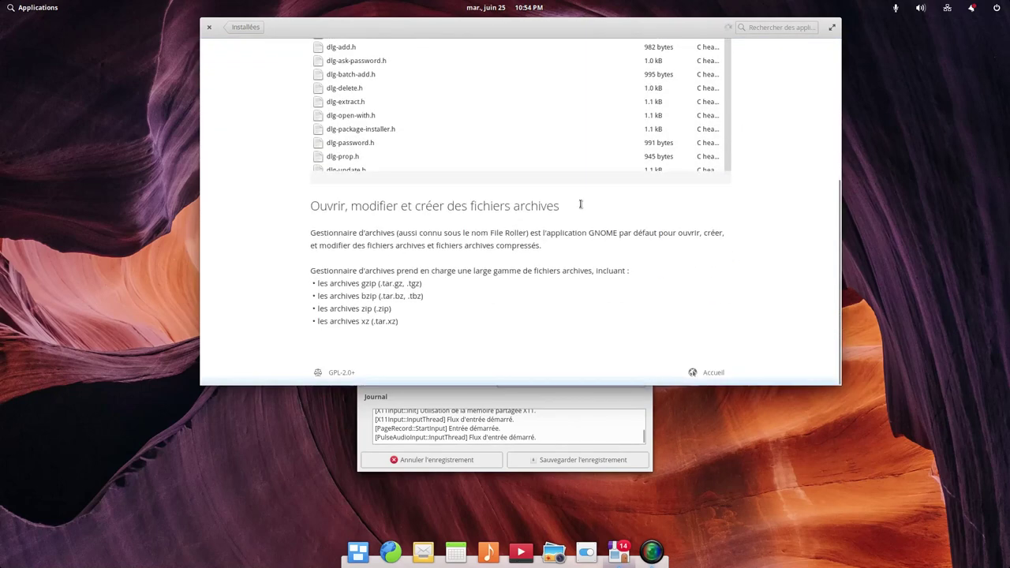
pyautogui.scroll(5, 482, 141)
pyautogui.click(235, 27)
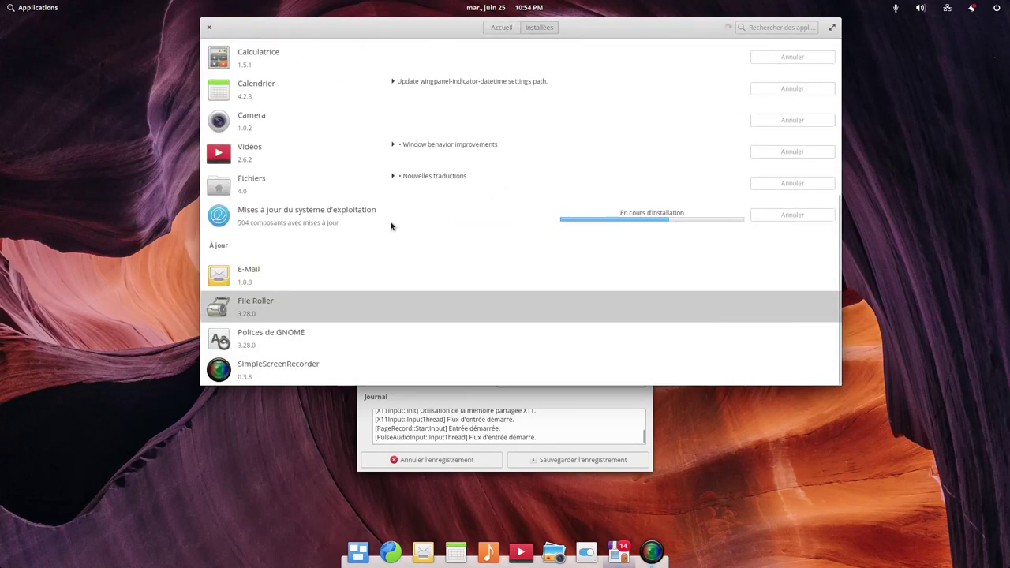
# Review the list of components in the operating system update, and return to the installed applications
pyautogui.click(462, 222)
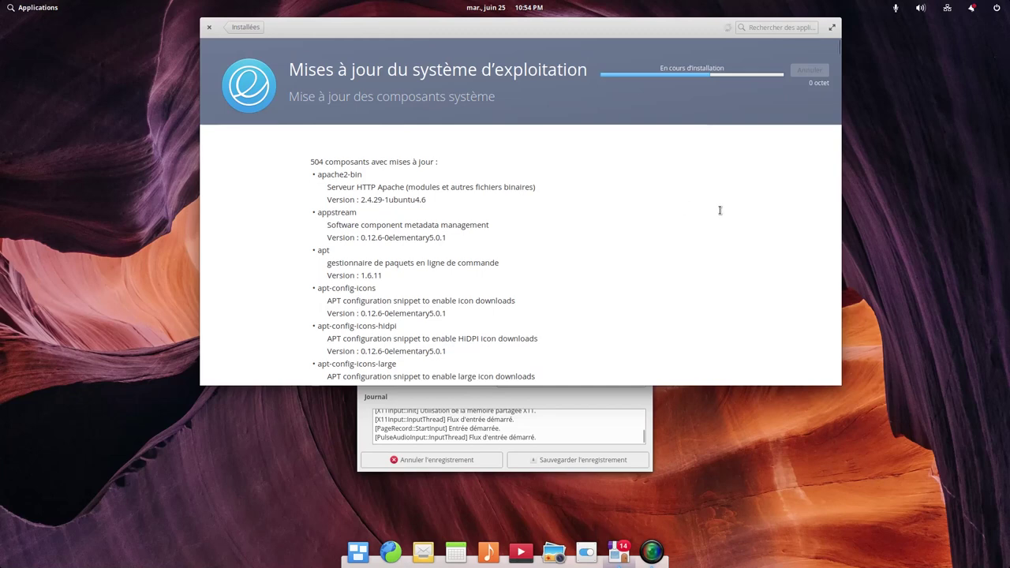
pyautogui.scroll(-20, 720, 210)
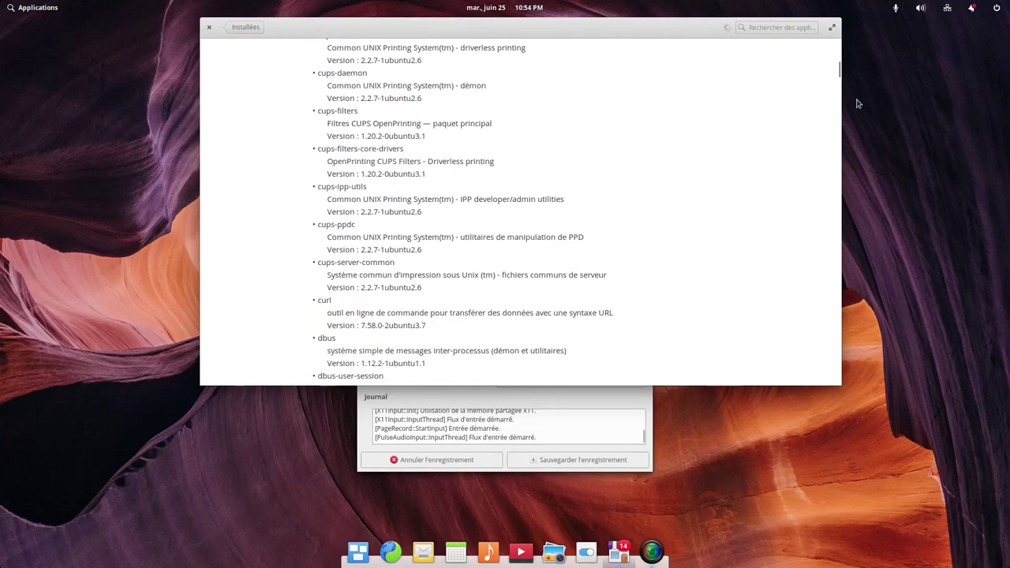
pyautogui.moveTo(838, 72); pyautogui.dragTo(808, 36)
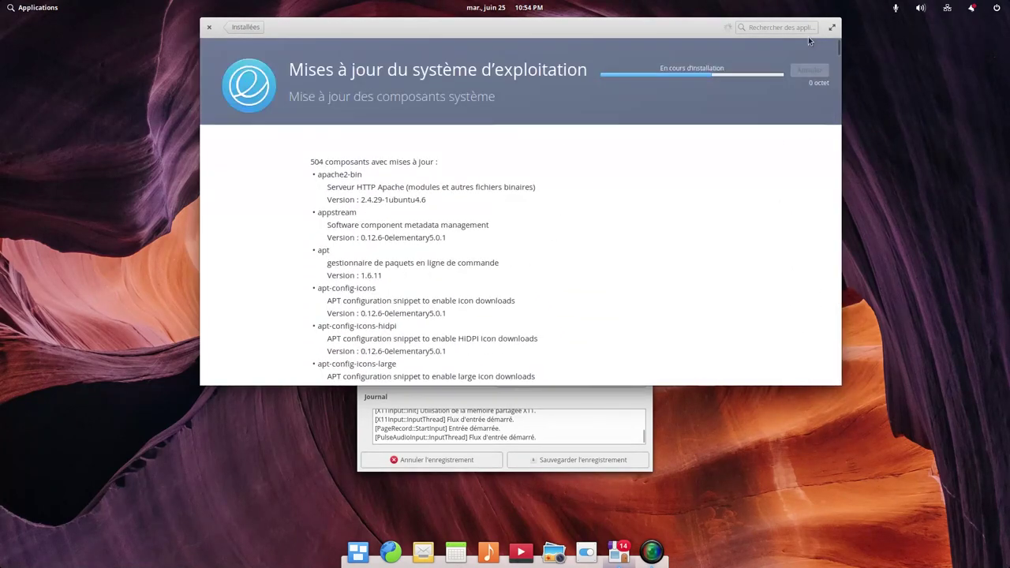
pyautogui.click(248, 26)
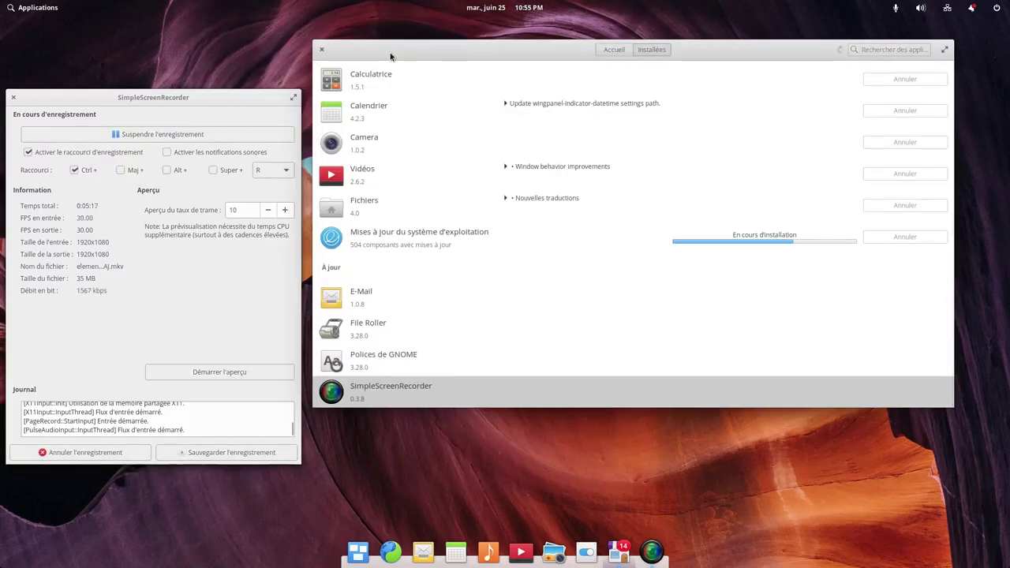
pyautogui.click(390, 56)
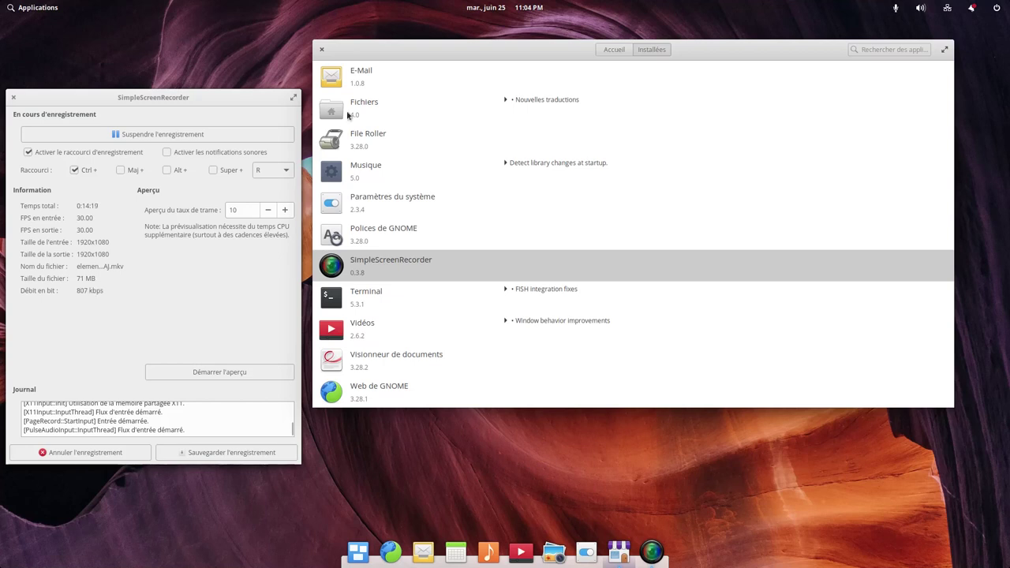
# Check the update status of the installed applications, return to the home page, and close the Centre d'applications
pyautogui.scroll(5, 616, 218)
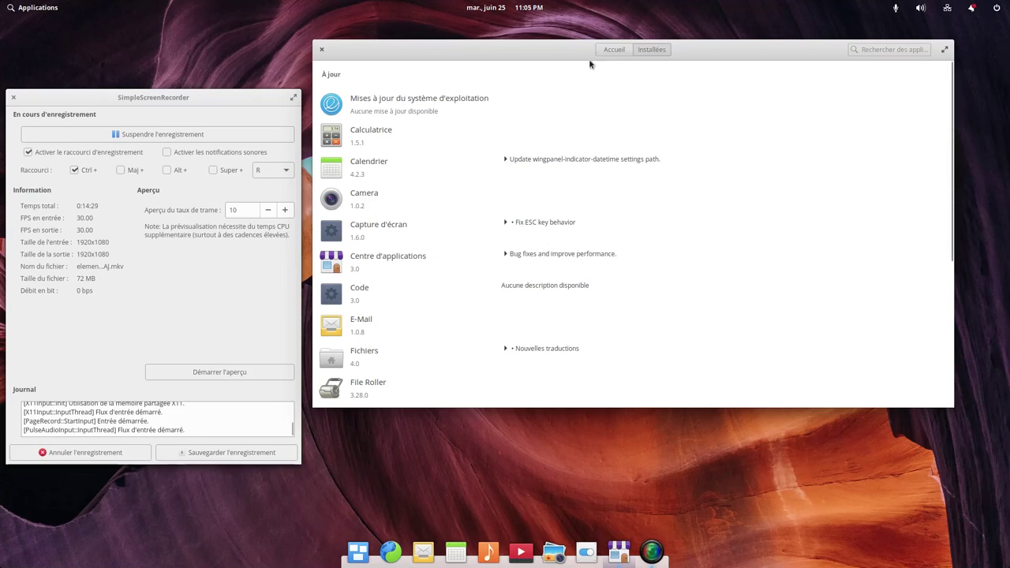
pyautogui.click(620, 49)
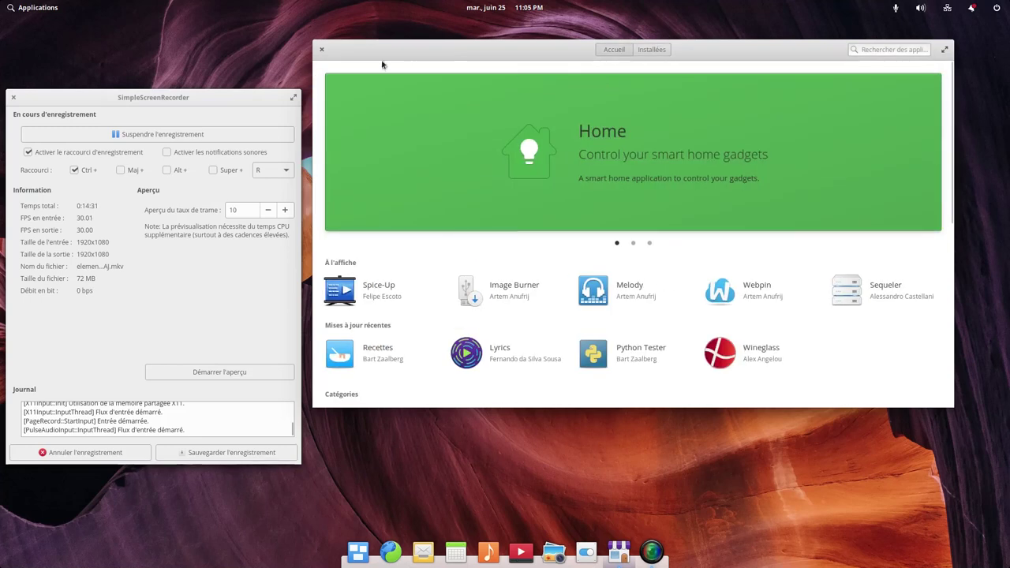
pyautogui.click(322, 50)
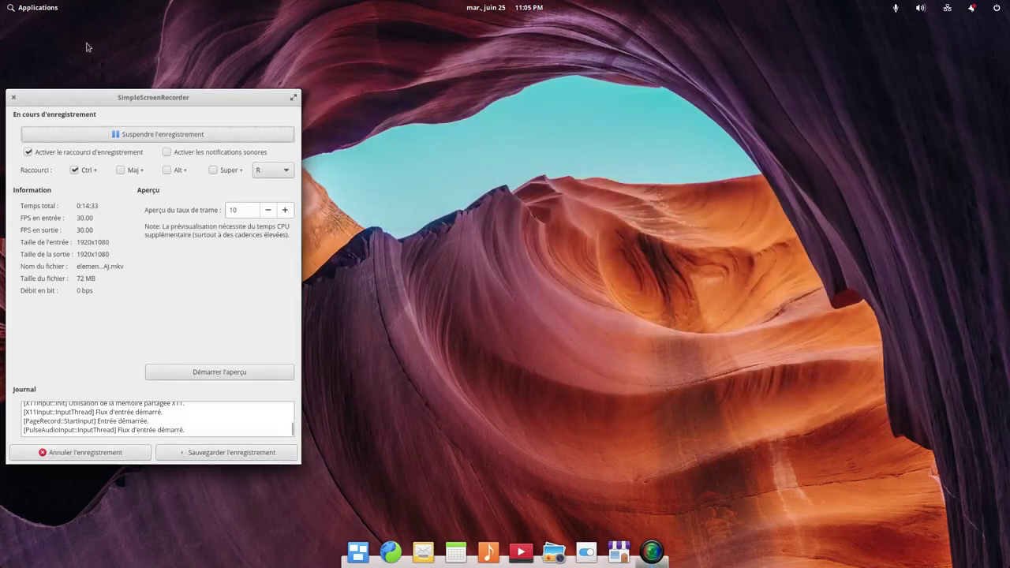
# View the system version and hardware details in the system settings, and check for updates from there
pyautogui.click(46, 8)
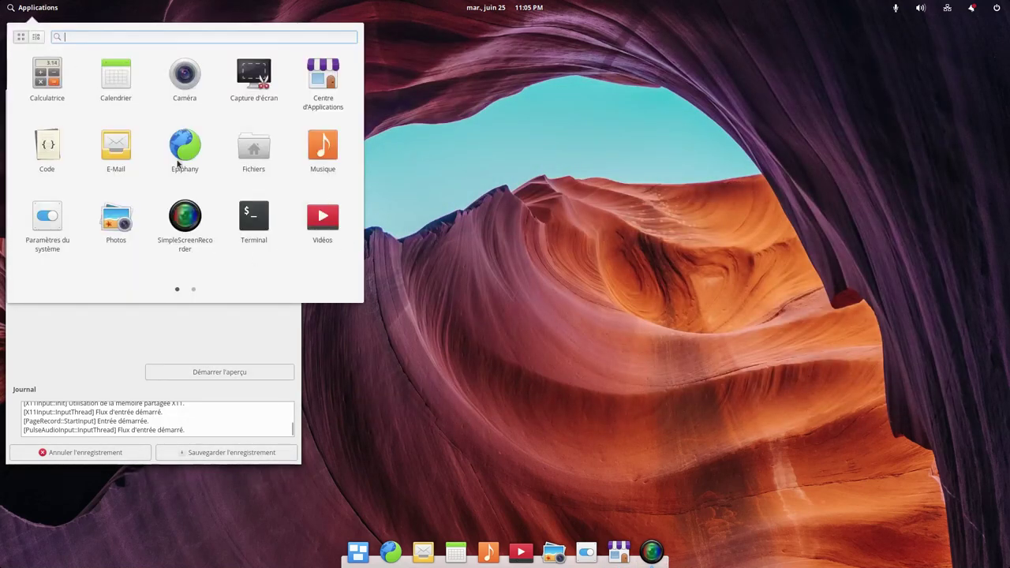
pyautogui.click(62, 217)
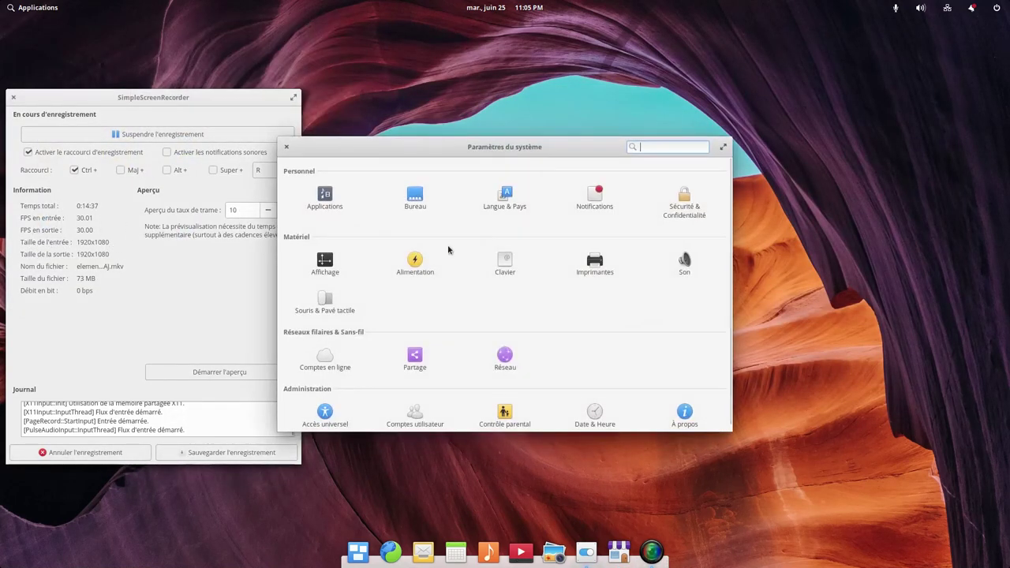
pyautogui.scroll(-1, 694, 370)
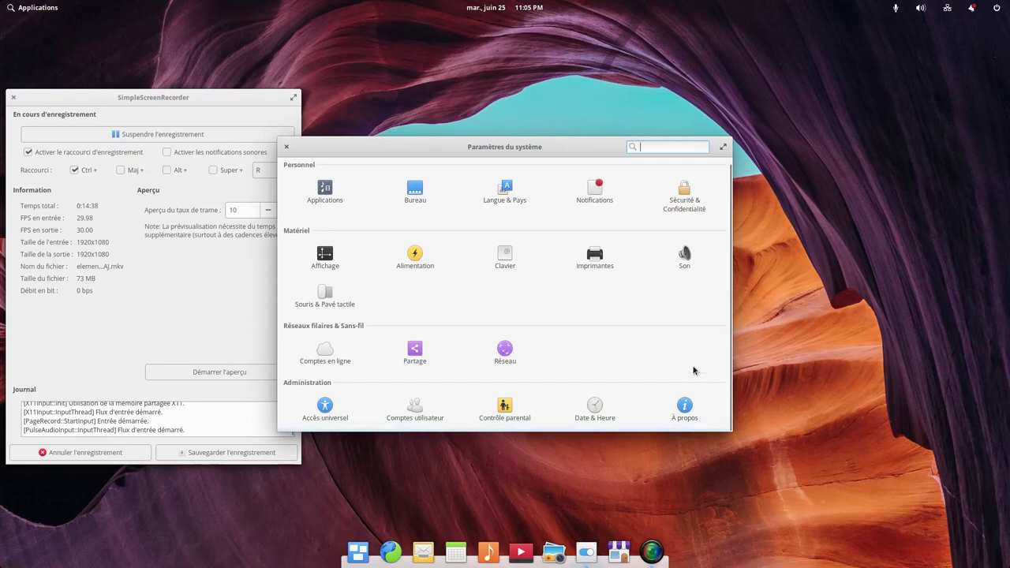
pyautogui.click(689, 410)
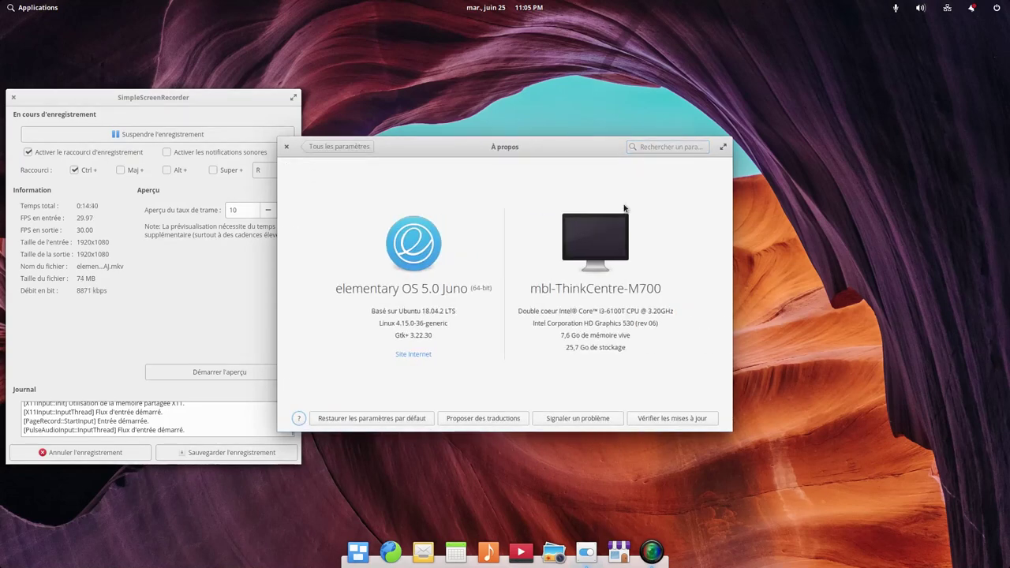
pyautogui.click(683, 420)
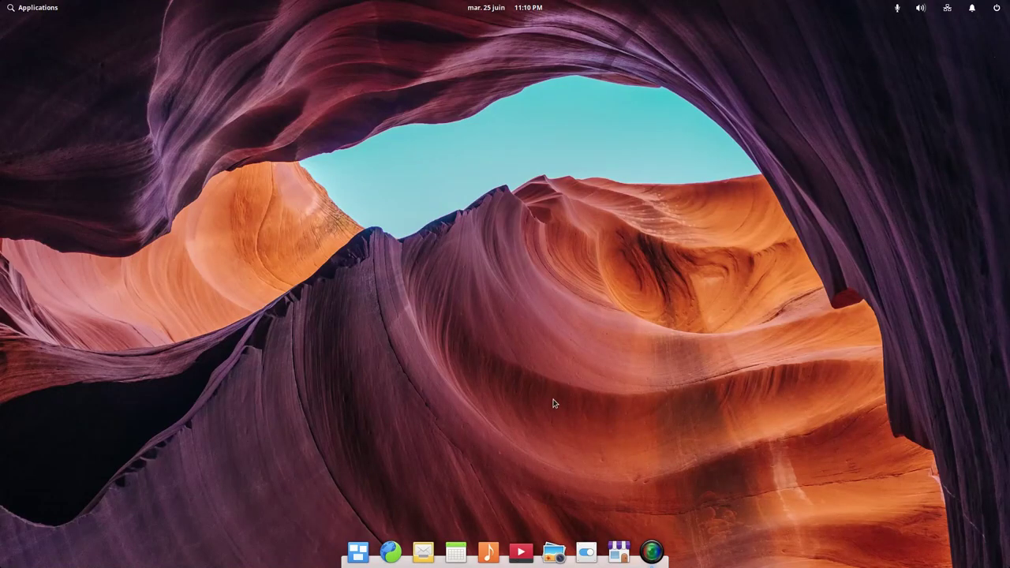
# Check the system and kernel versions of the updated system in the system settings, and close them
pyautogui.click(30, 9)
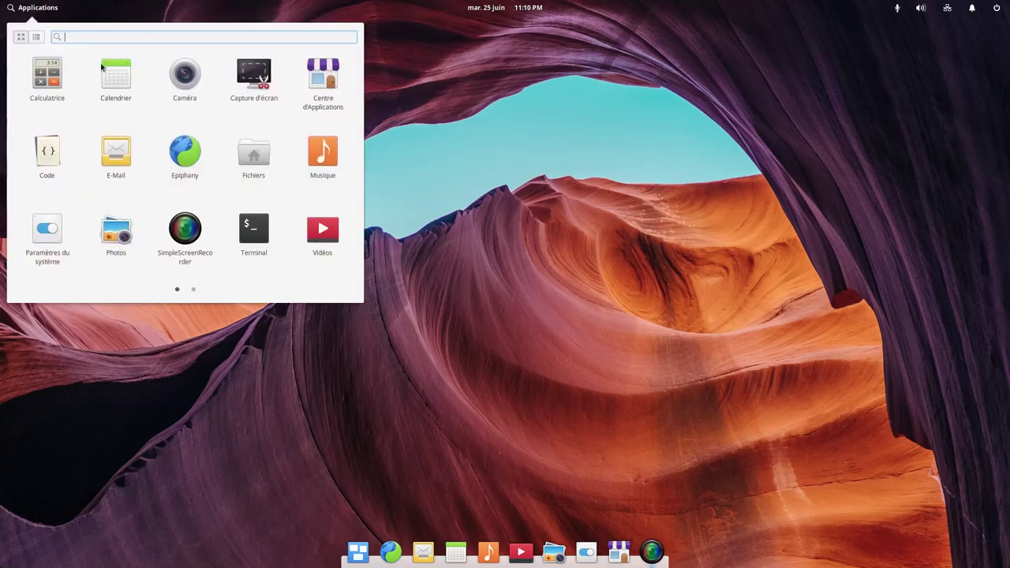
pyautogui.click(78, 237)
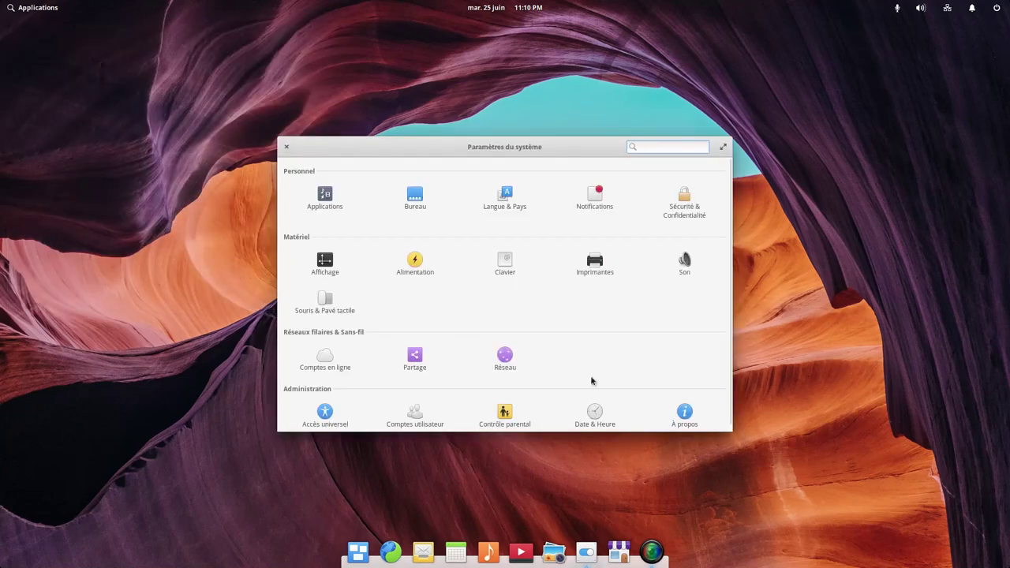
pyautogui.click(684, 410)
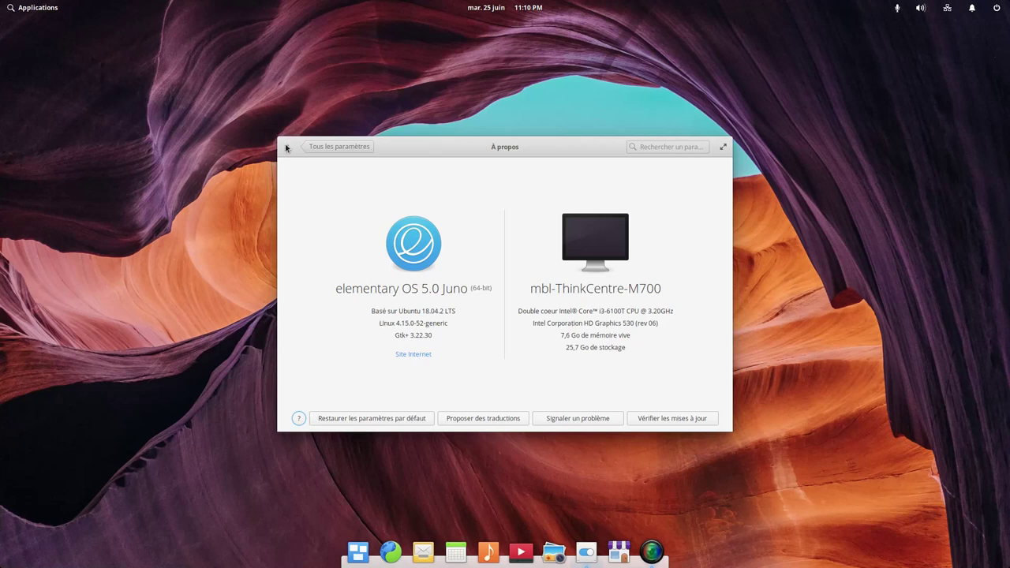
pyautogui.click(323, 147)
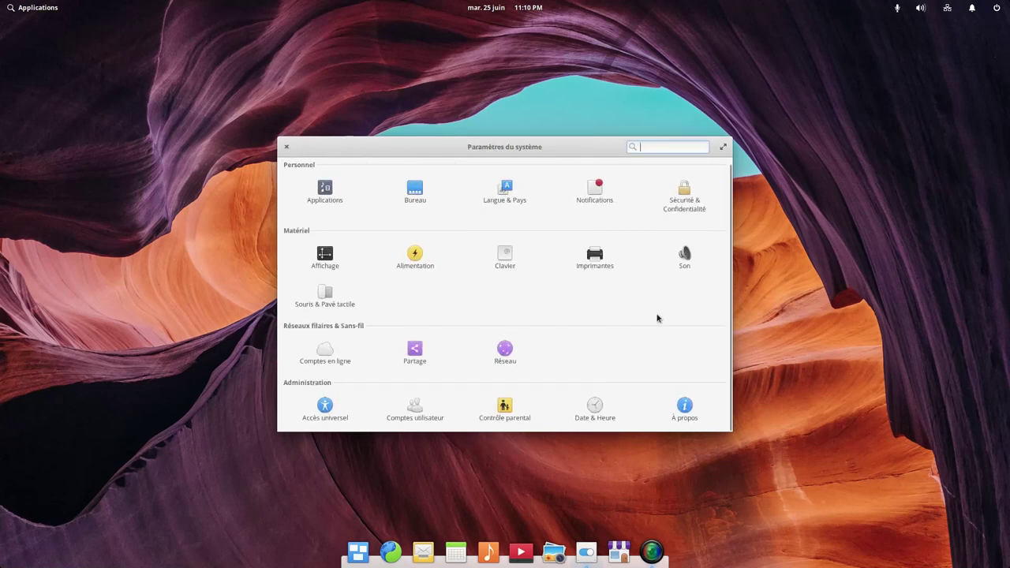
pyautogui.scroll(1, 654, 323)
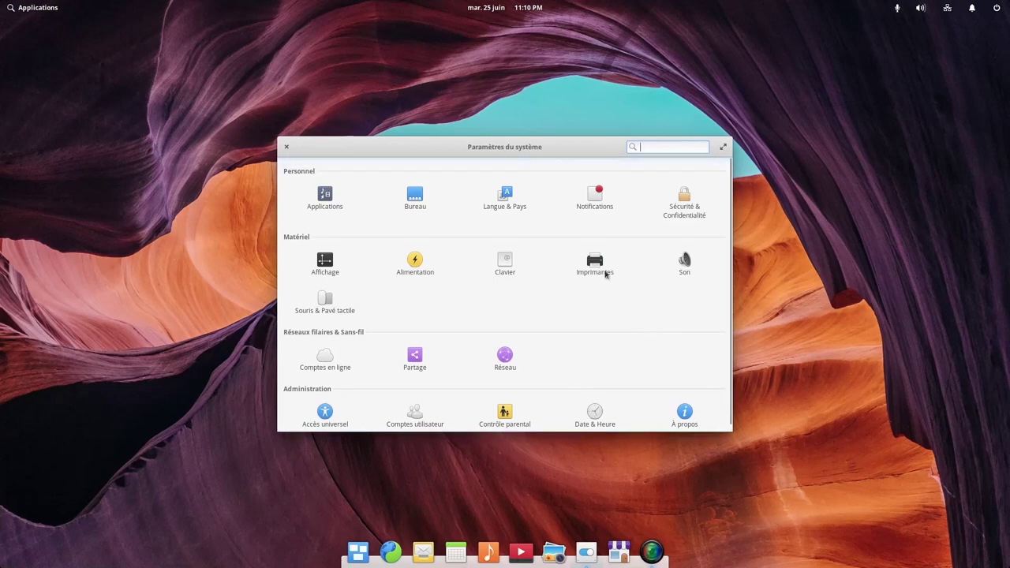
pyautogui.click(286, 147)
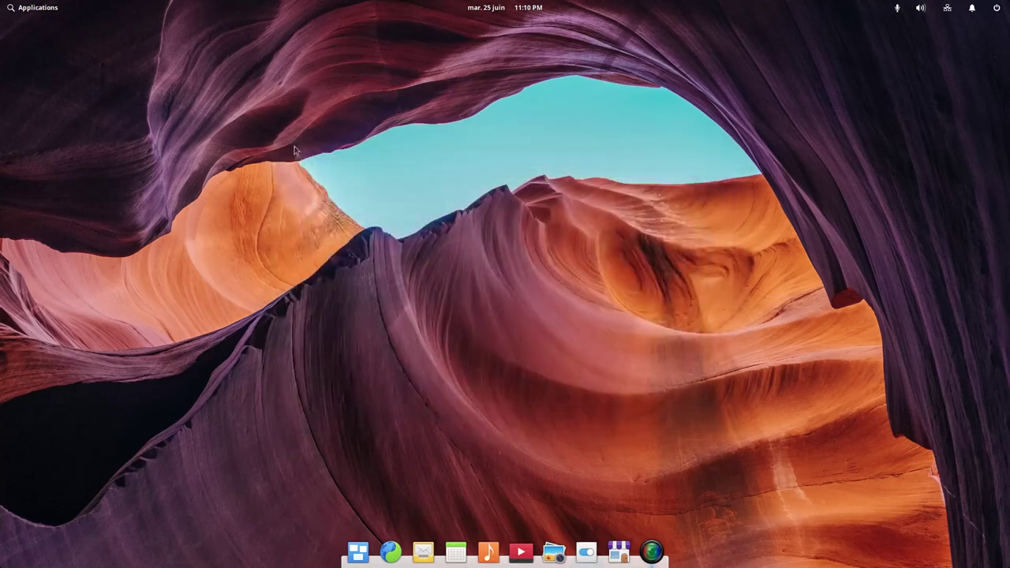
# Open the Centre d'applications and search it for neofetch, entering the term again after the first attempt
pyautogui.click(616, 554)
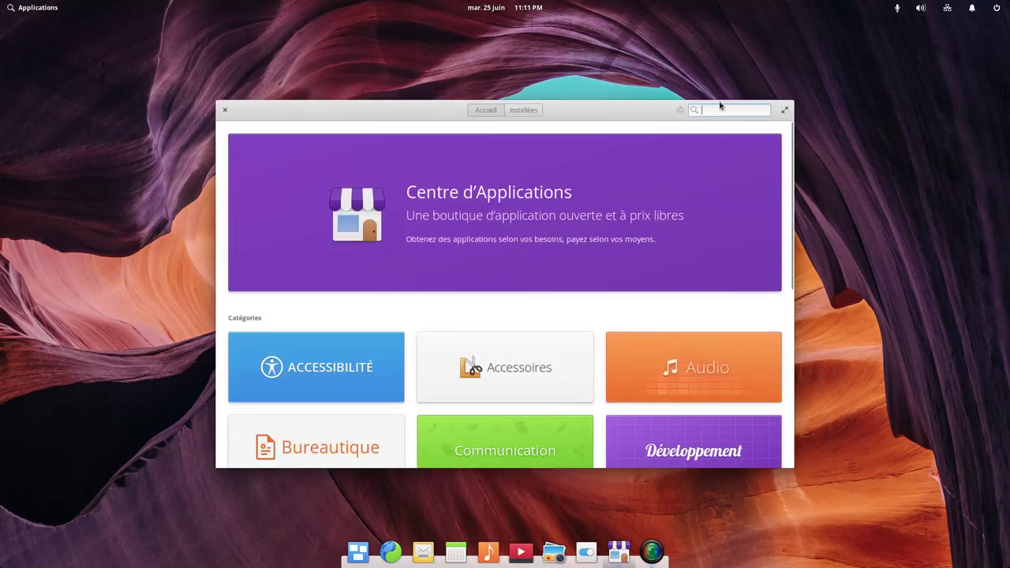
pyautogui.write('n')
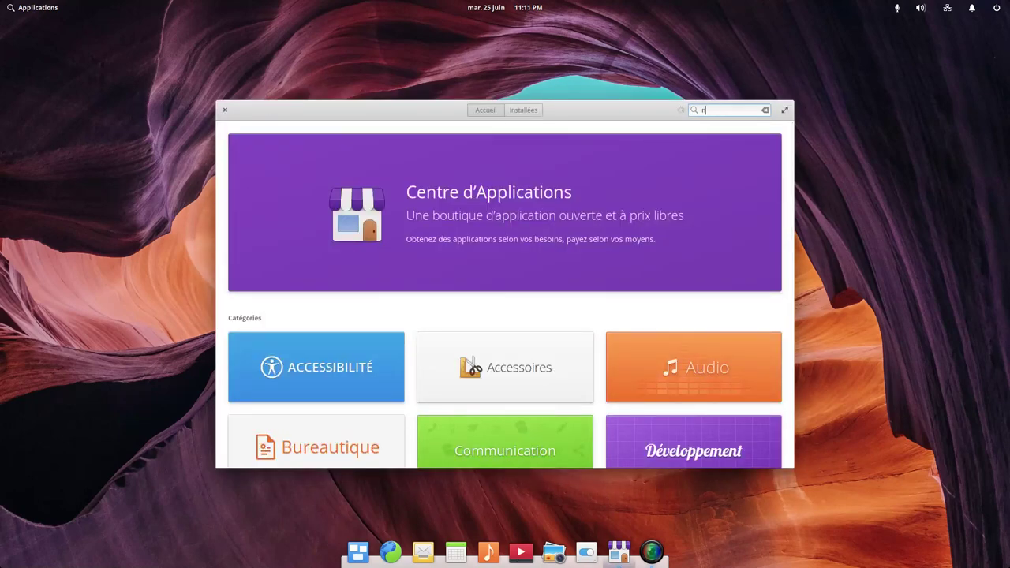
pyautogui.write('eo')
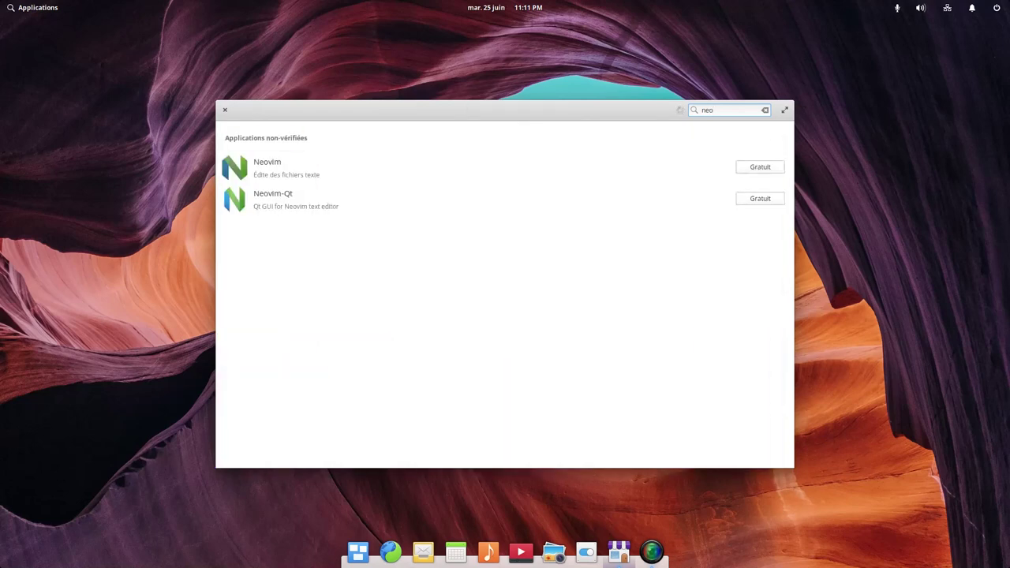
pyautogui.write('fe')
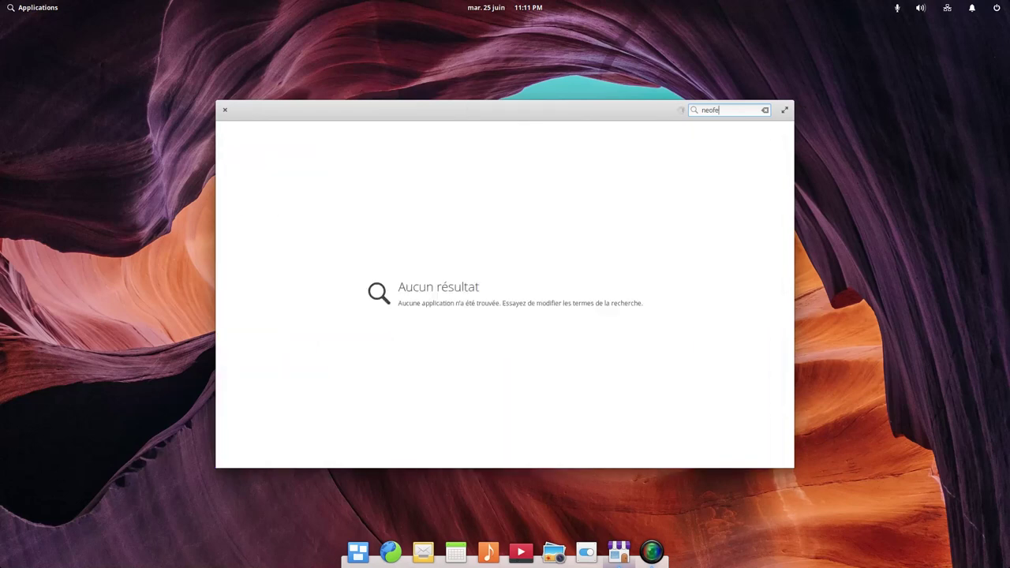
pyautogui.write('tc')
pyautogui.press('BackSpace')
pyautogui.press('BackSpace')
pyautogui.press('BackSpace')
pyautogui.press('BackSpace')
pyautogui.press('BackSpace')
pyautogui.press('BackSpace')
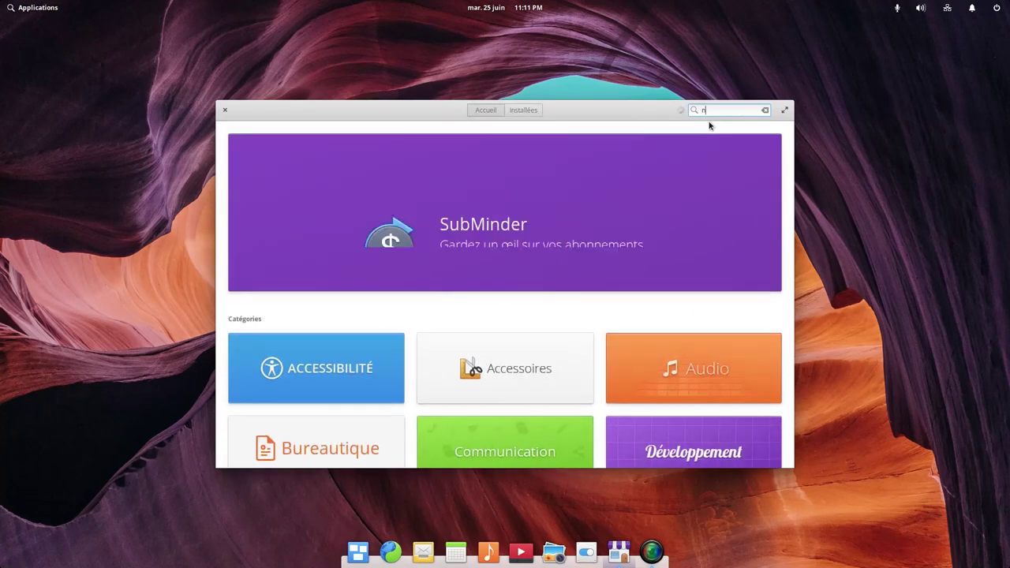
pyautogui.write('eof')
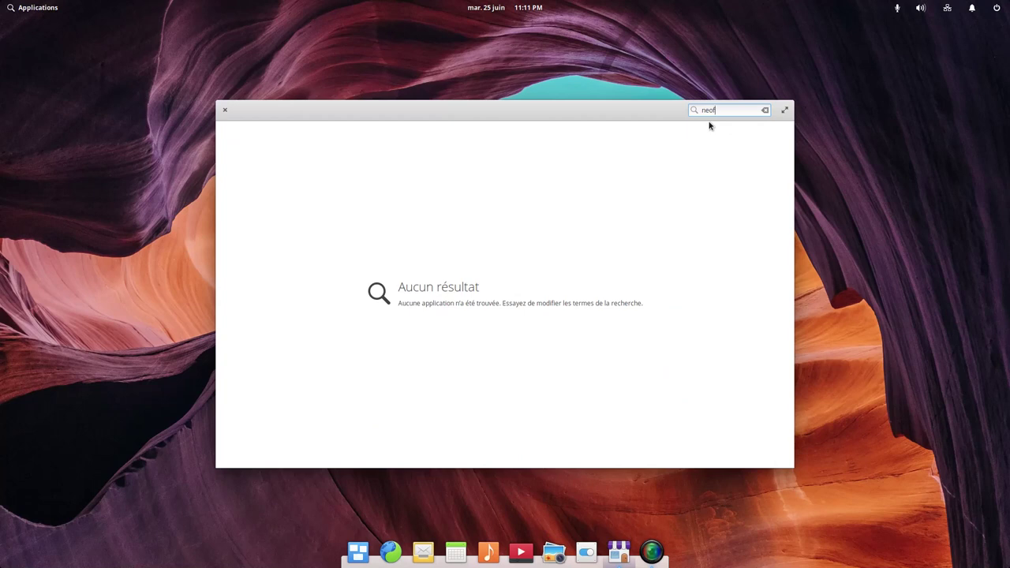
pyautogui.write('etch')
# Replace the search term with htop, open the Htop page, and launch the application from it
pyautogui.press('BackSpace')
pyautogui.press('BackSpace')
pyautogui.press('BackSpace')
pyautogui.press('BackSpace')
pyautogui.press('BackSpace')
pyautogui.press('BackSpace')
pyautogui.press('BackSpace')
pyautogui.press('BackSpace')
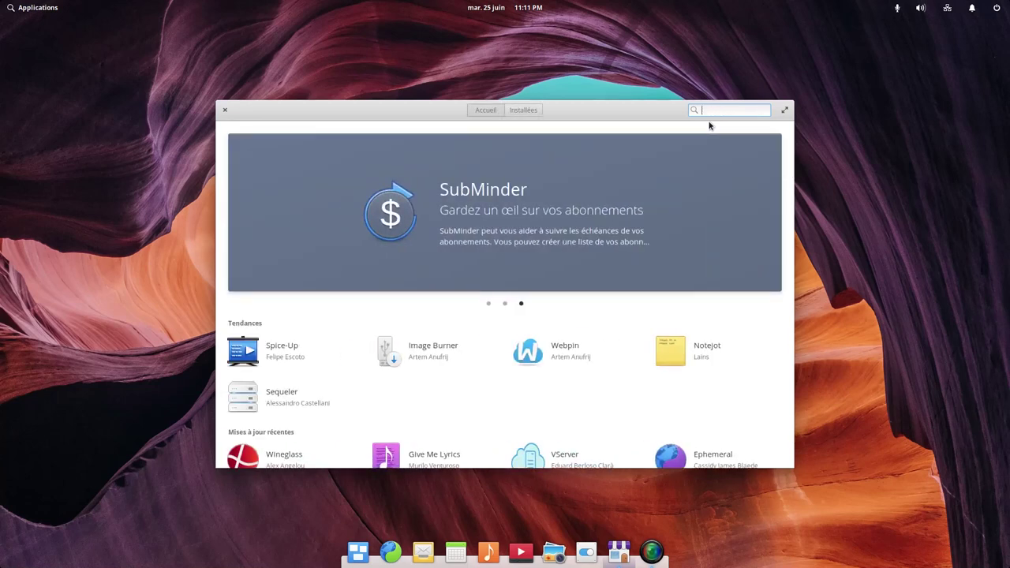
pyautogui.write('htop')
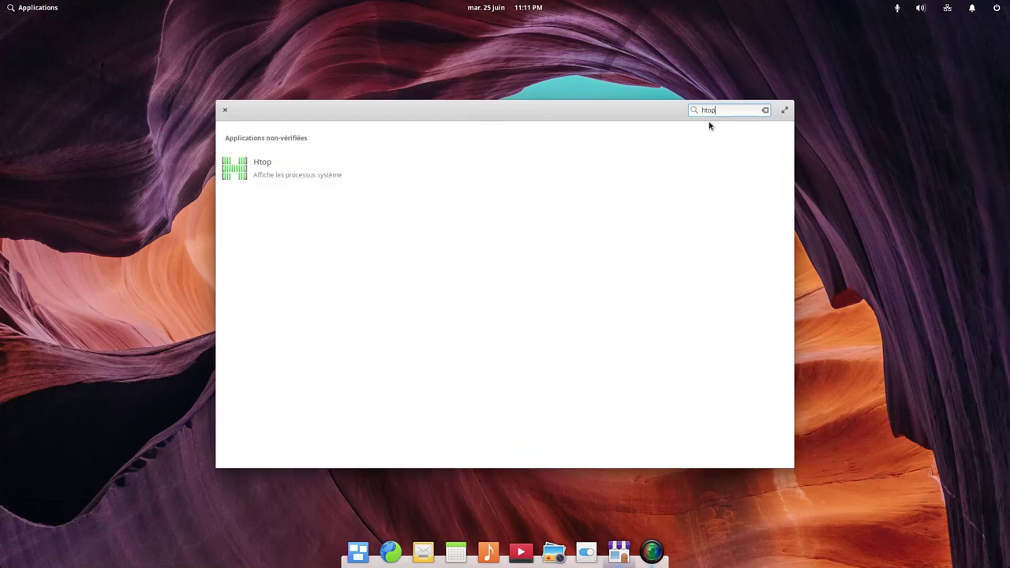
pyautogui.click(288, 173)
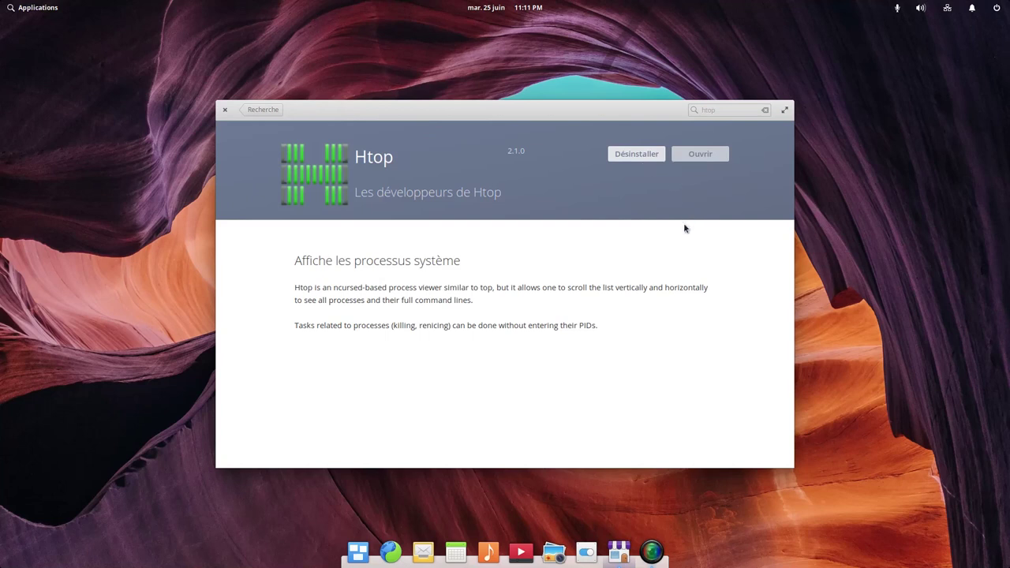
pyautogui.click(707, 157)
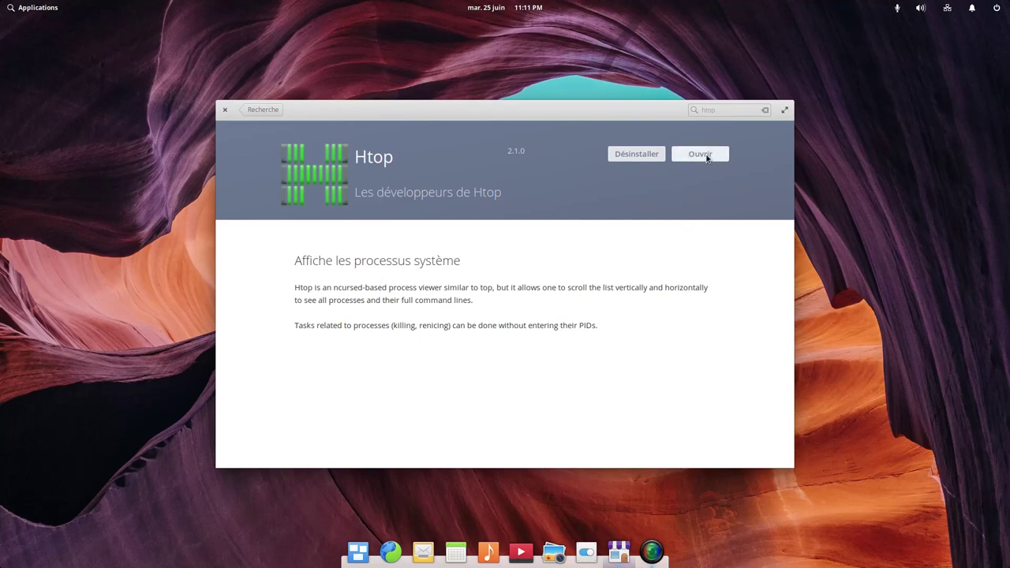
# Launch Htop again, return to the search, replace the term with gimp, and open the GNU Image Manipulation Program page
pyautogui.click(707, 157)
pyautogui.click(268, 110)
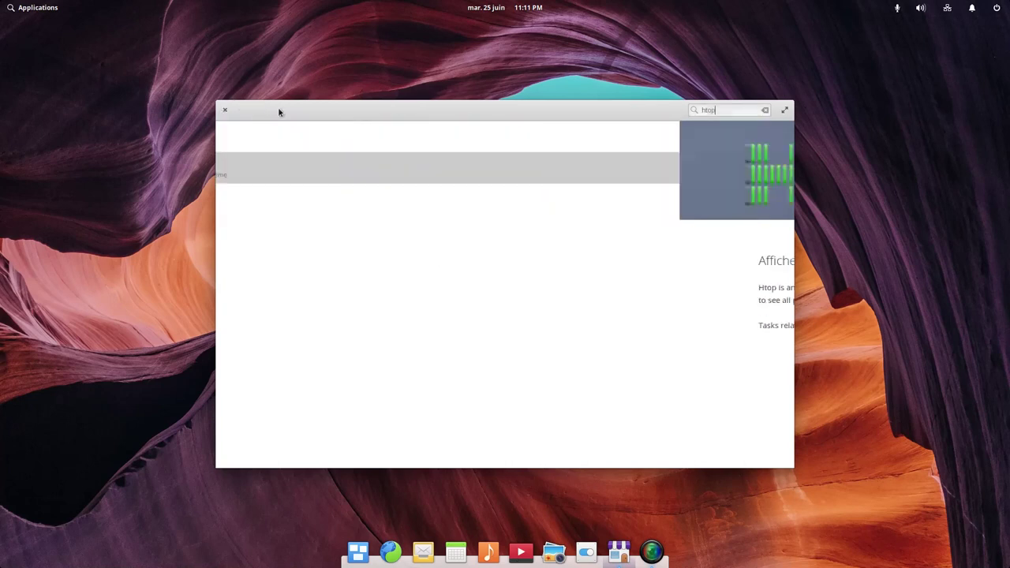
pyautogui.doubleClick(720, 111)
pyautogui.press('BackSpace')
pyautogui.write('gimp')
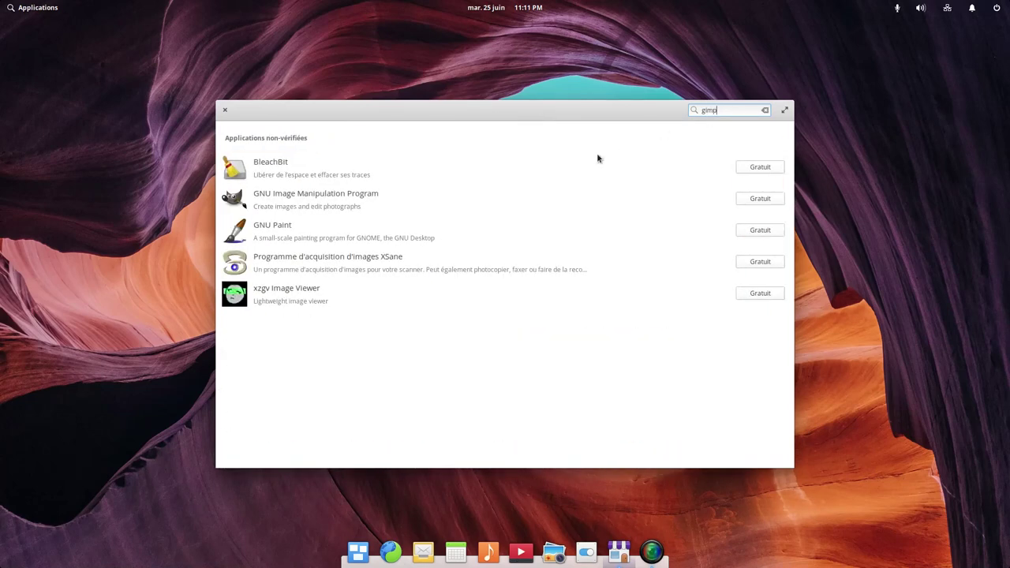
pyautogui.click(342, 204)
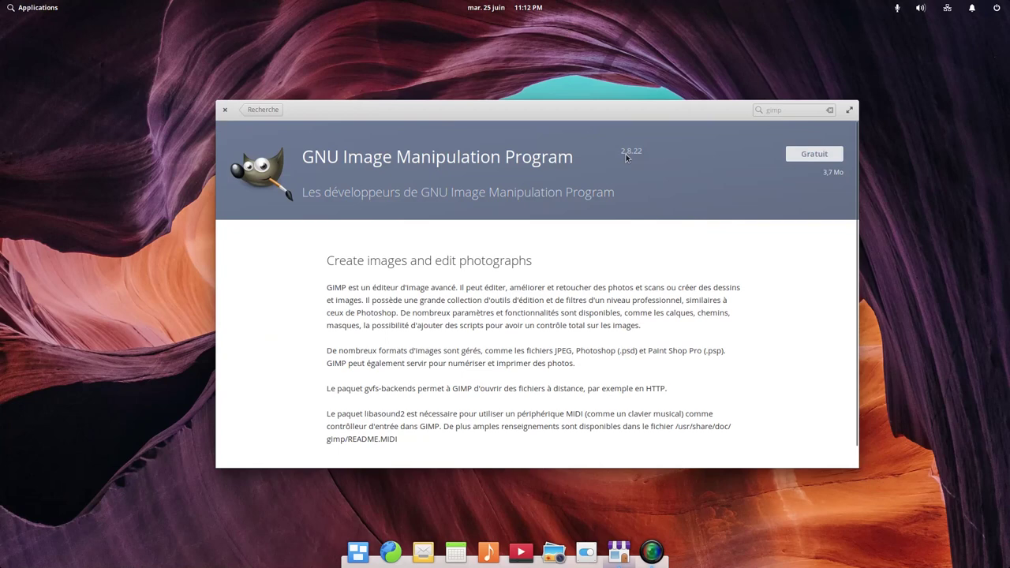
# Request the installation of GIMP, cancel the authentication request, and close the Centre d'applications
pyautogui.click(815, 156)
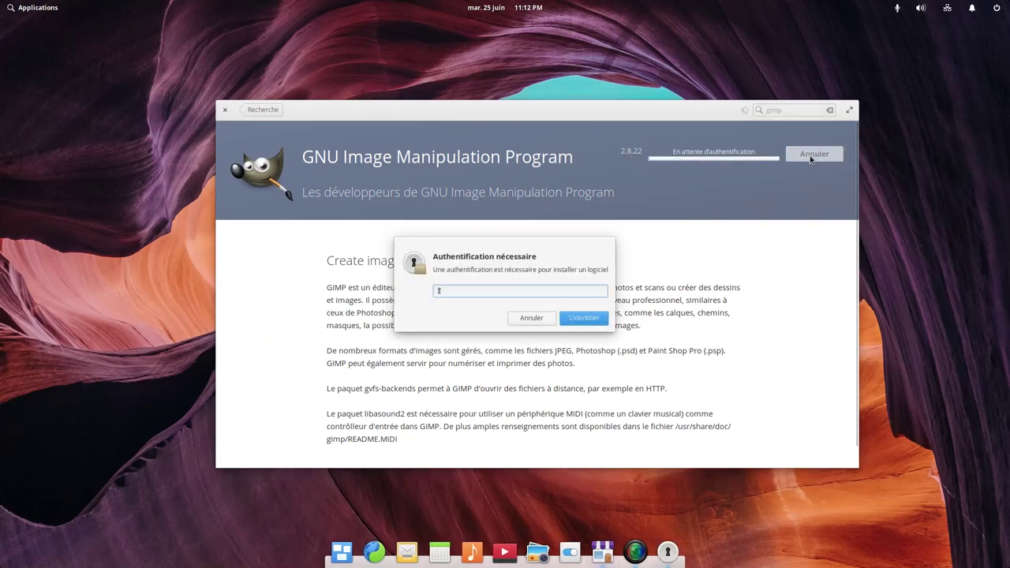
pyautogui.click(526, 320)
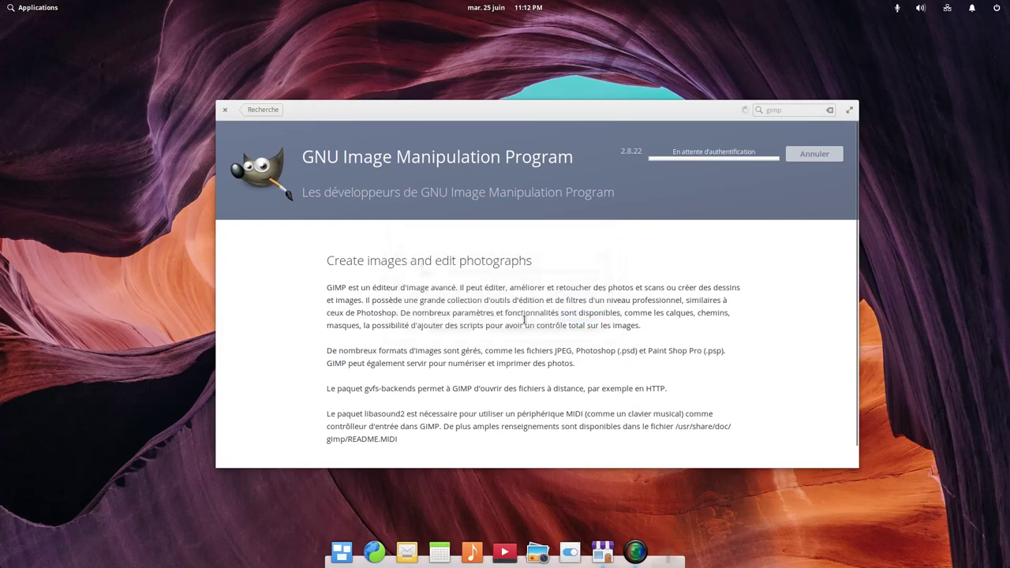
pyautogui.click(225, 112)
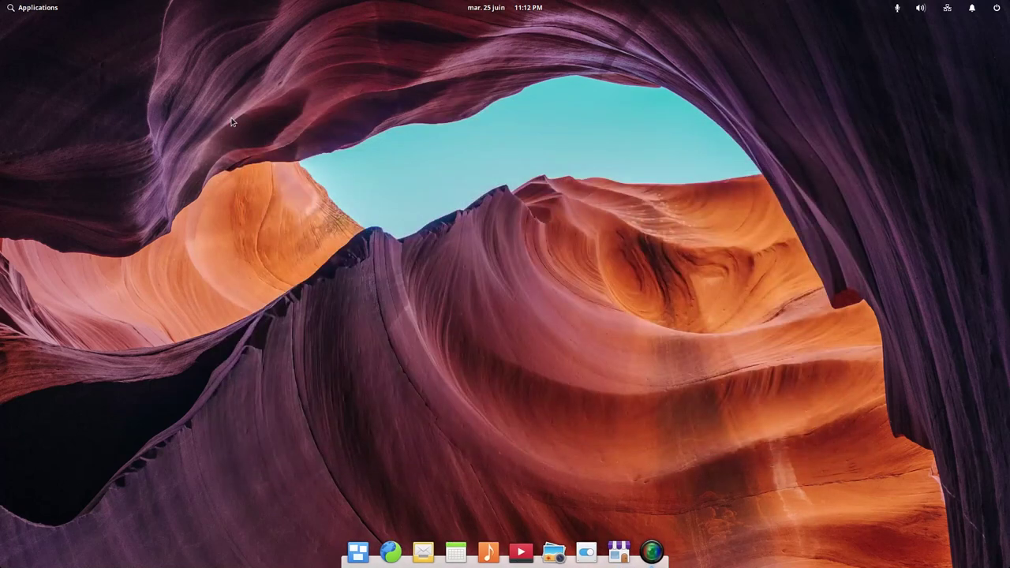
# Open a terminal and try to run neofetch
pyautogui.click(36, 8)
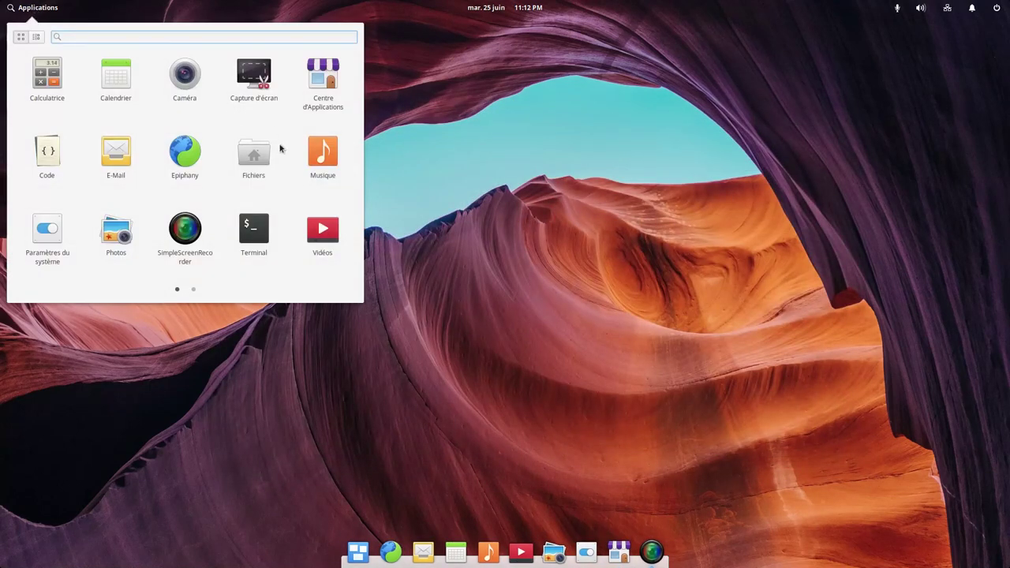
pyautogui.click(253, 232)
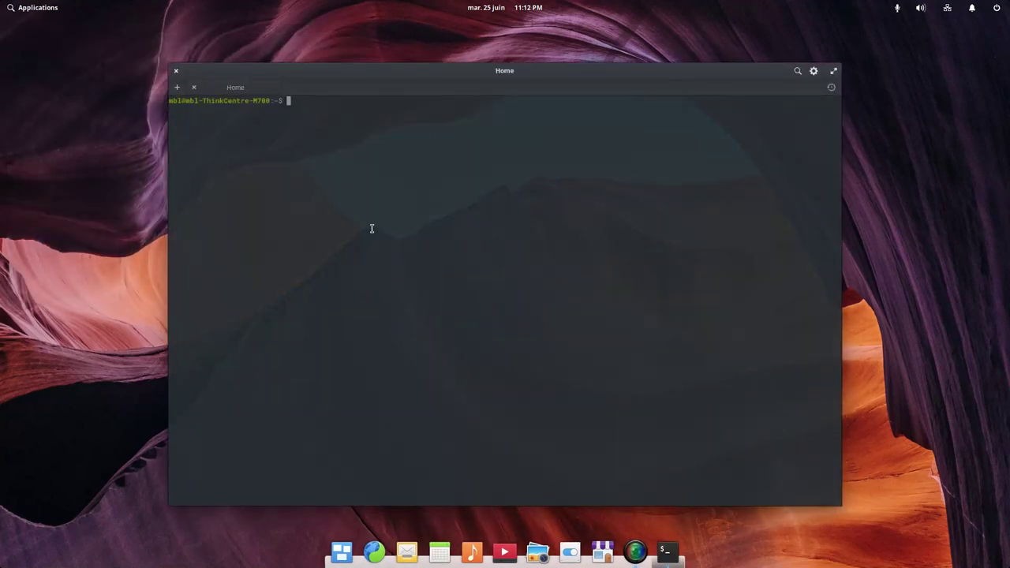
pyautogui.write('neofetch')
pyautogui.press('Return')
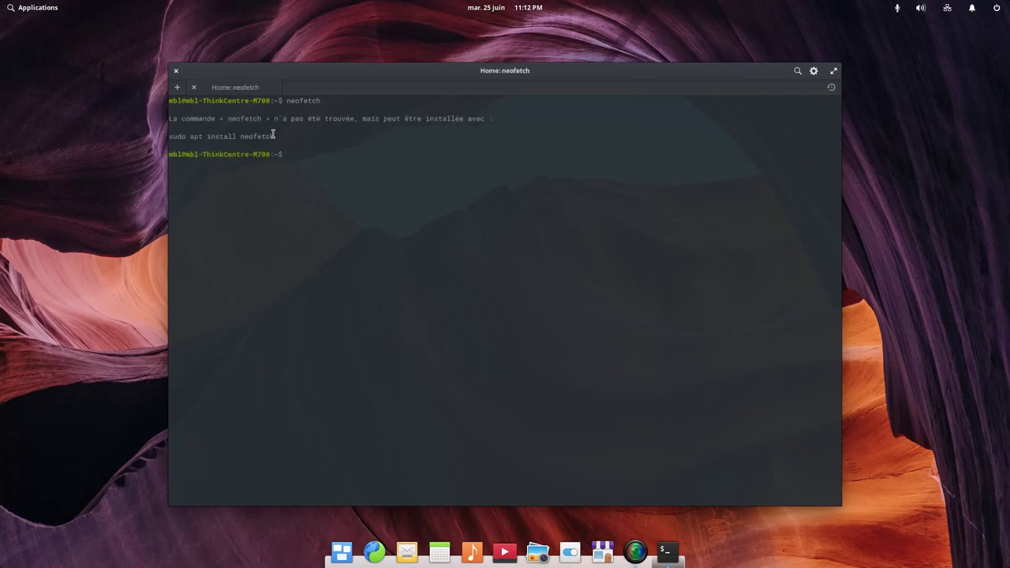
# Copy the suggested command sudo apt install neofetch and paste it at the prompt, accepting the administrator access warning
pyautogui.moveTo(274, 136); pyautogui.dragTo(168, 136)
pyautogui.rightClick(198, 139)
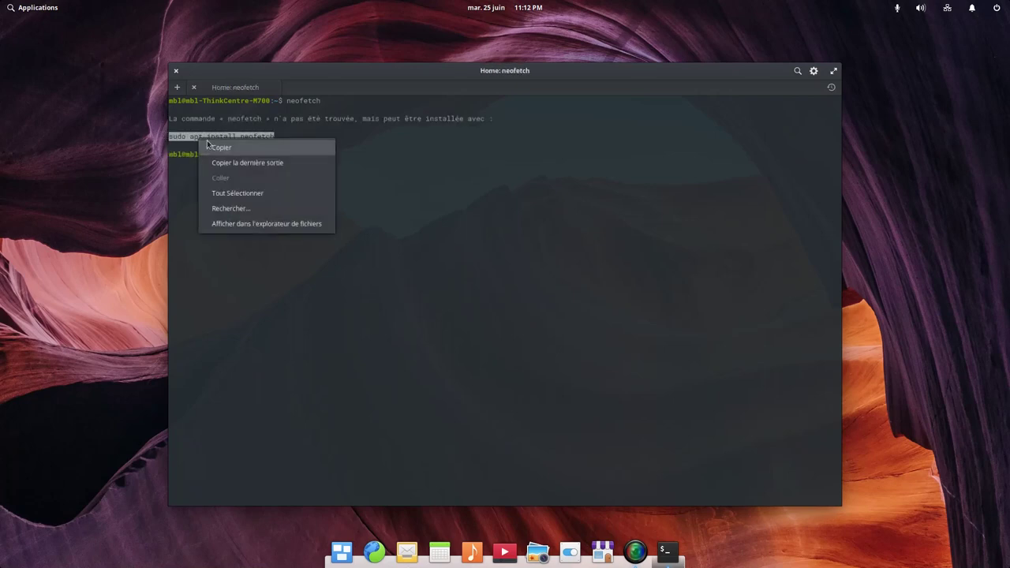
pyautogui.click(235, 150)
pyautogui.click(324, 166)
pyautogui.rightClick(325, 167)
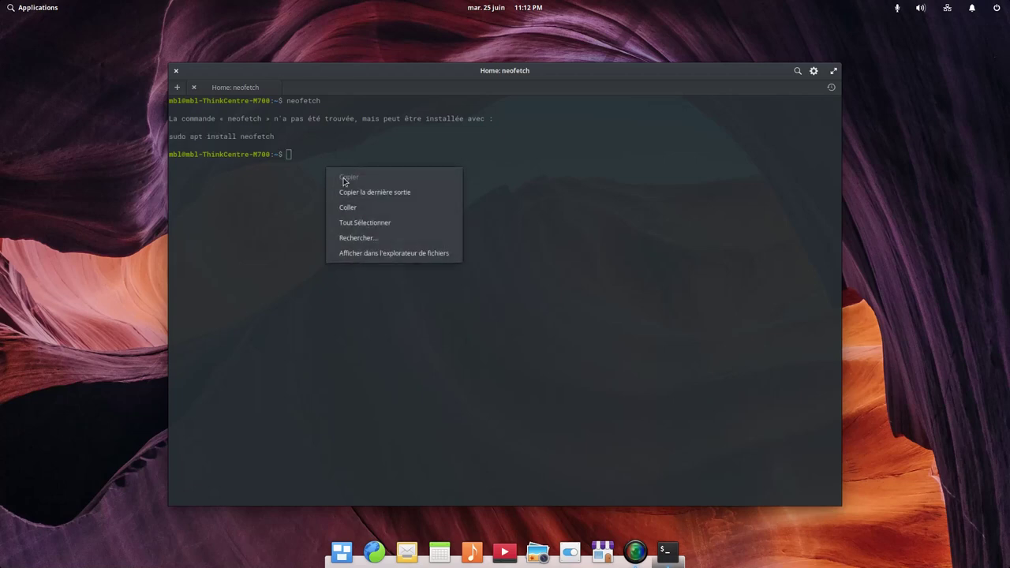
pyautogui.click(359, 208)
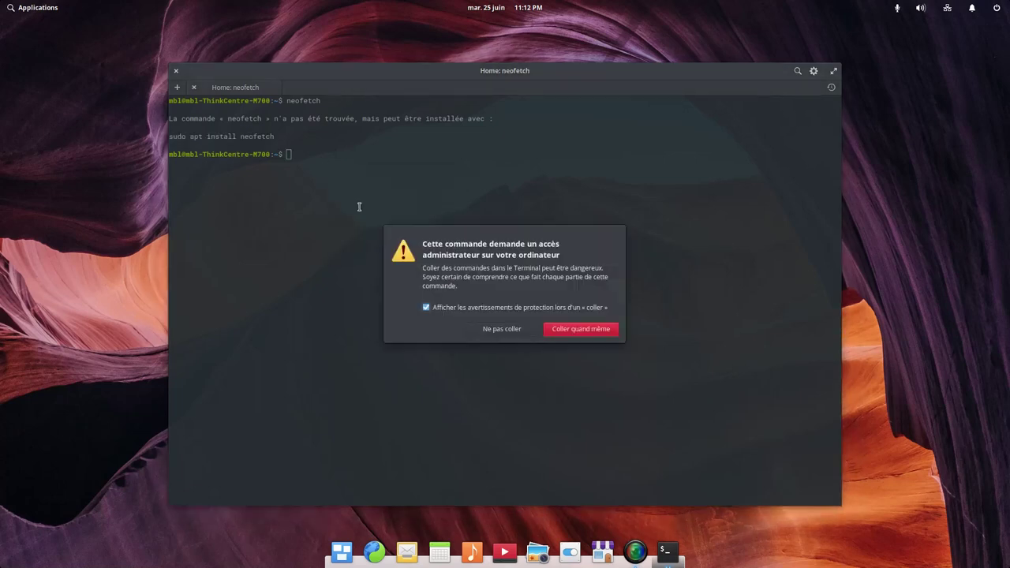
pyautogui.click(587, 329)
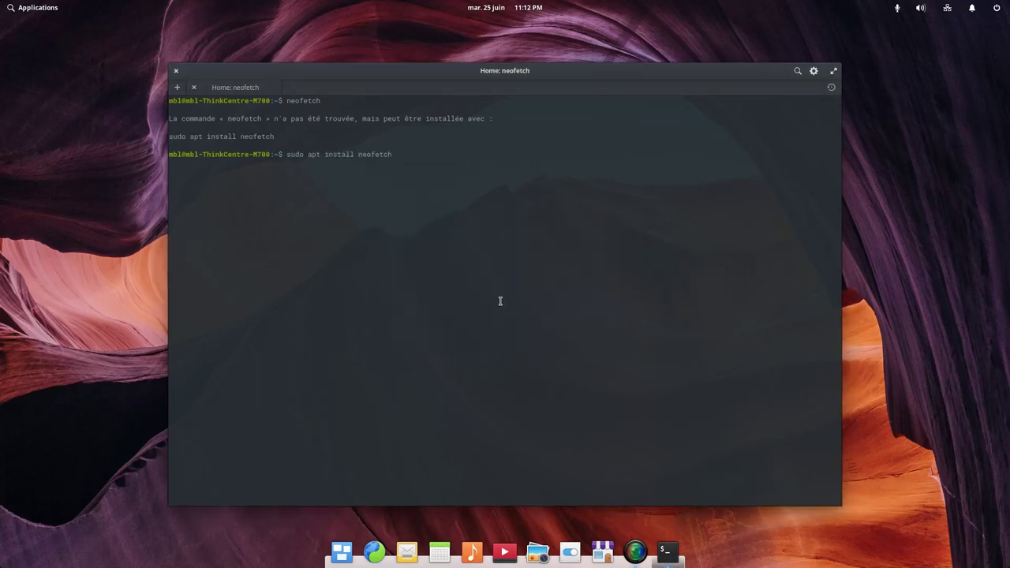
# Run the neofetch installation command and authenticate with the account password
pyautogui.press('Return')
pyautogui.write('*******')
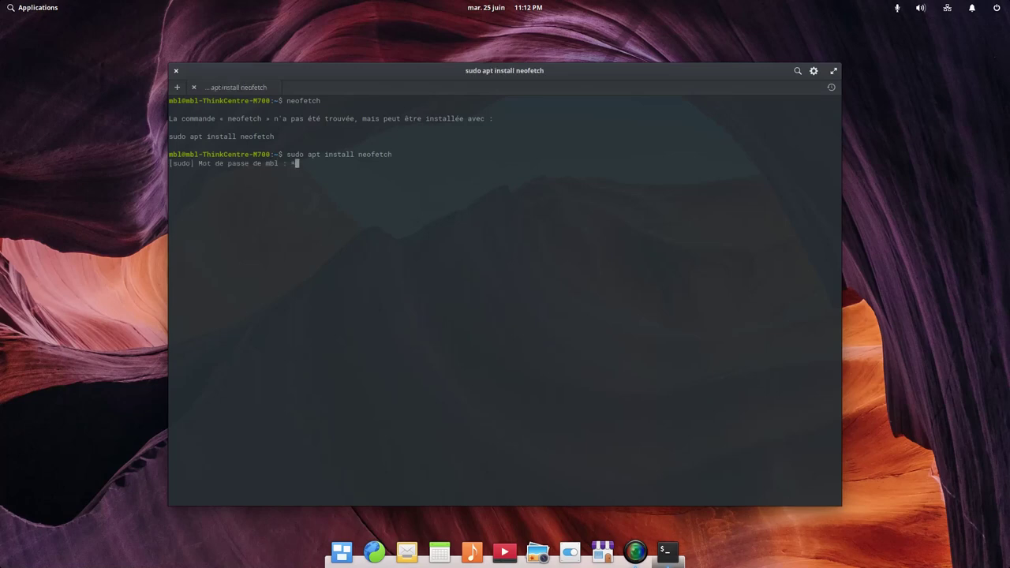
pyautogui.write('*')
pyautogui.press('Return')
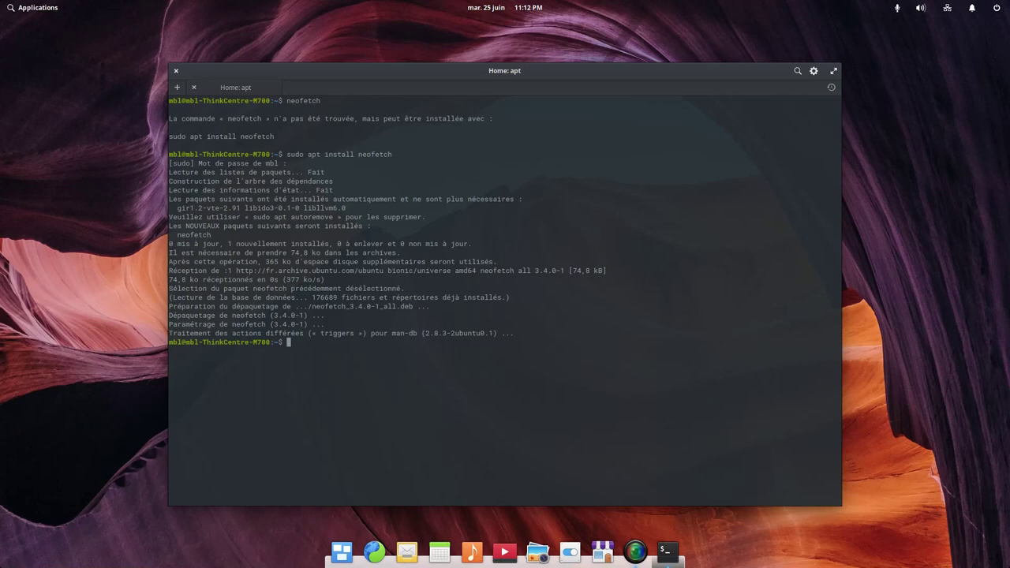
# Clear the terminal and display the system summary with neofetch
pyautogui.hotkey('ctrl', 'l')
pyautogui.write('neo')
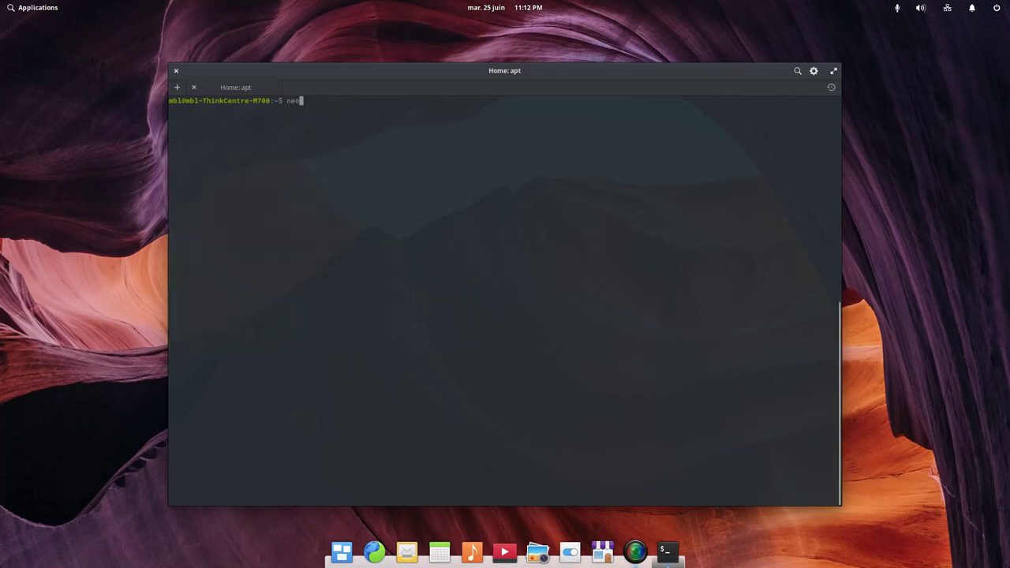
pyautogui.write('fetch')
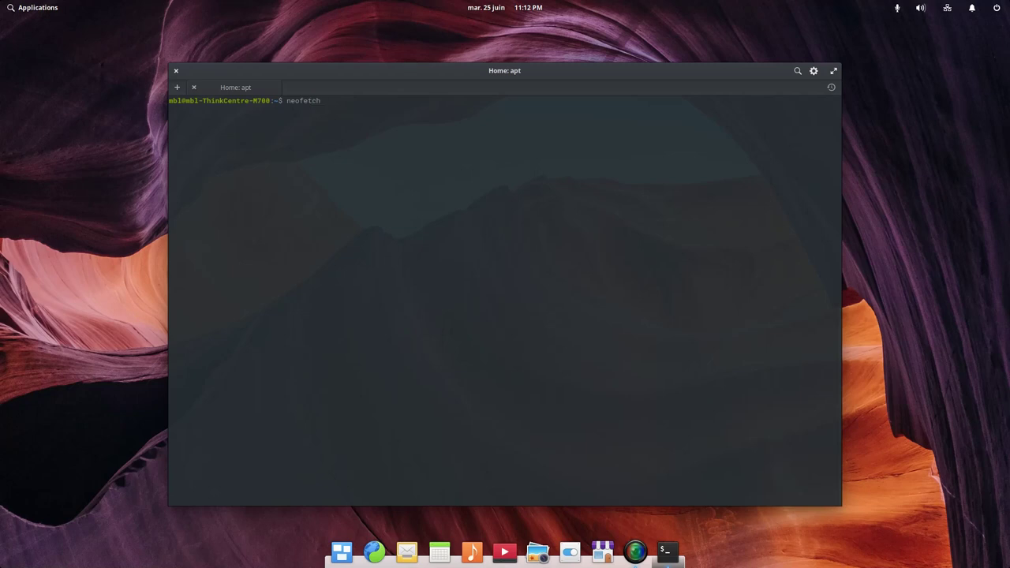
pyautogui.press('Return')
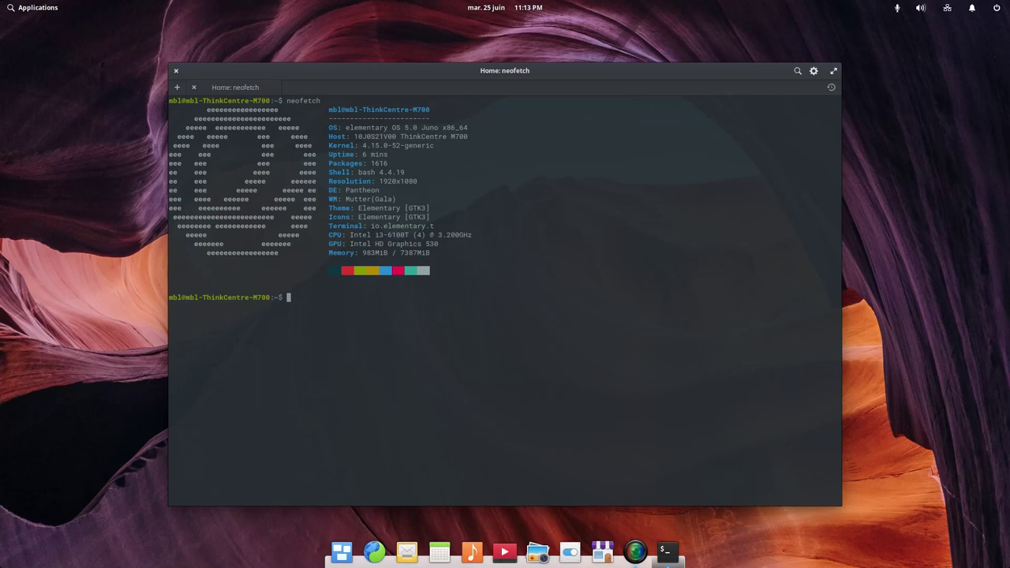
# View the running processes with htop, and close the terminal tab despite its active process
pyautogui.write('htop')
pyautogui.press('Return')
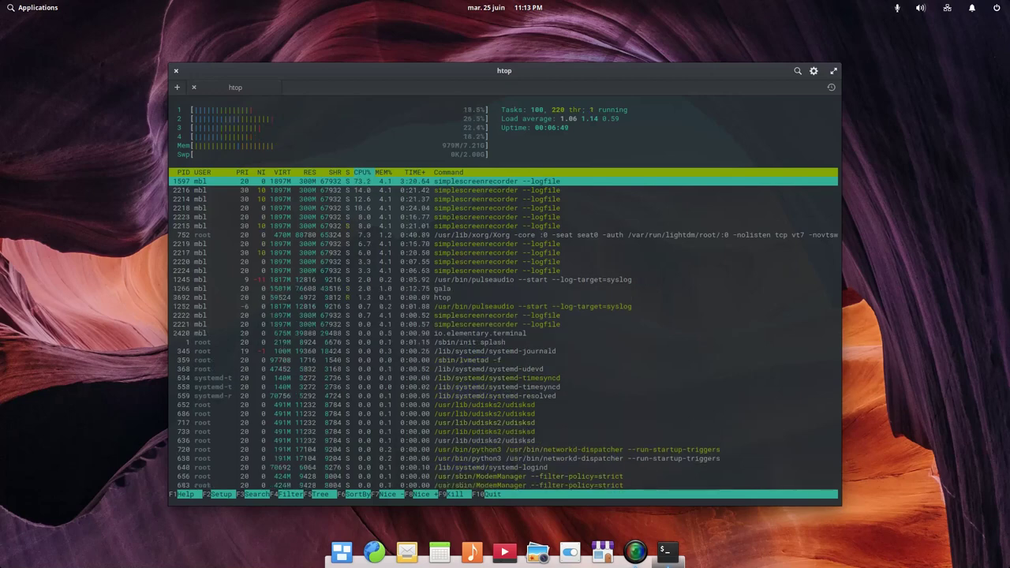
pyautogui.click(194, 87)
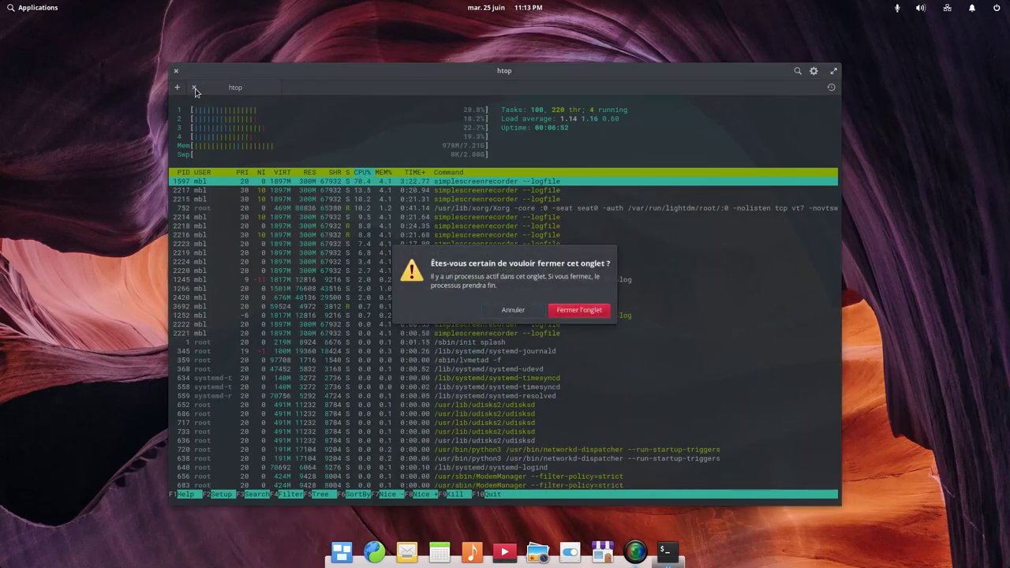
pyautogui.click(573, 312)
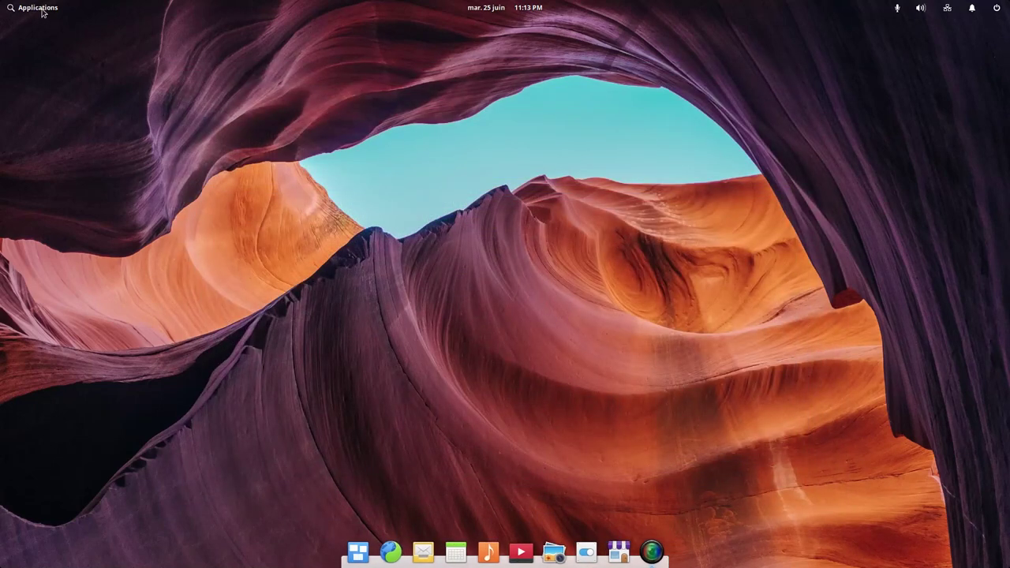
# Open a new terminal, list the disk usage with df -h, and highlight the /dev/sda3 line
pyautogui.click(43, 11)
pyautogui.click(251, 236)
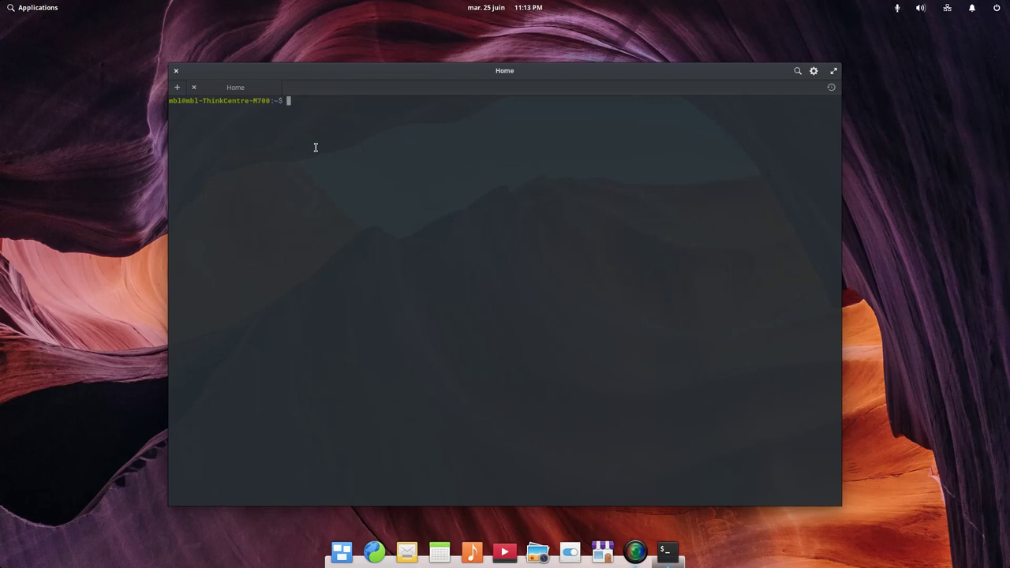
pyautogui.write('df')
pyautogui.press('BackSpace')
pyautogui.write('f -h')
pyautogui.press('Return')
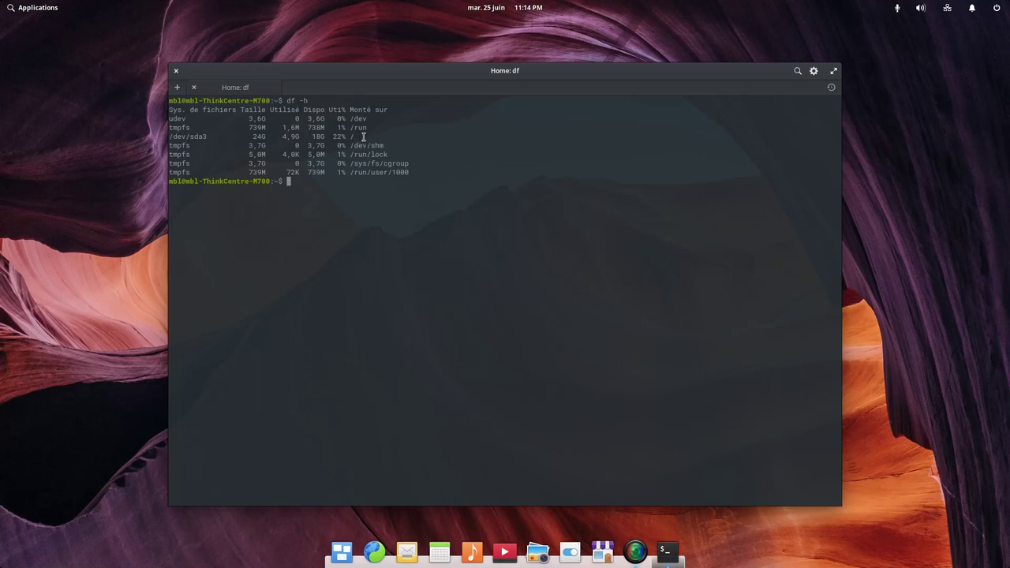
pyautogui.moveTo(363, 136); pyautogui.dragTo(167, 132)
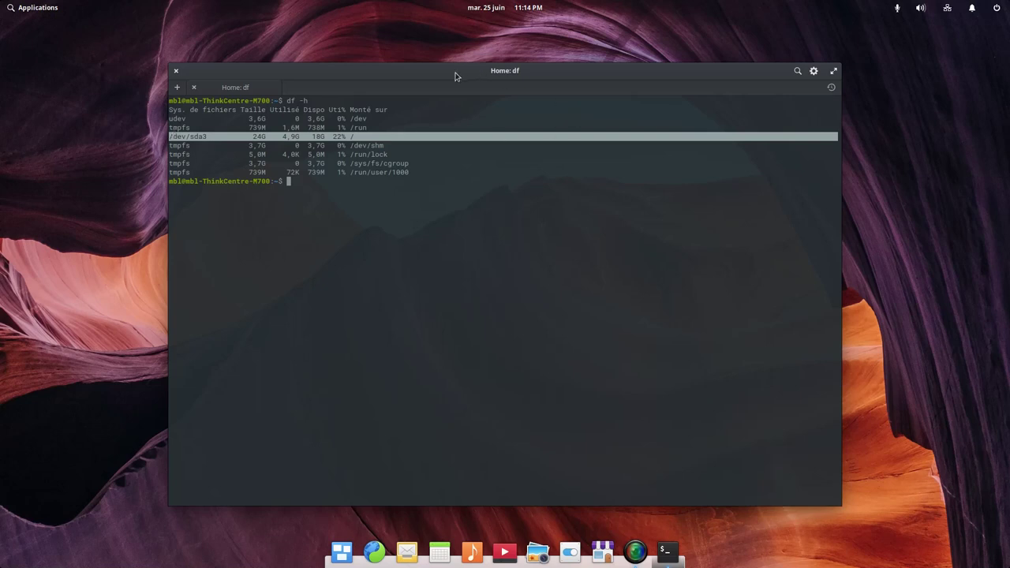
# Move the terminal towards the upper right of the desktop, open a second terminal, and place it below the disk usage listing
pyautogui.moveTo(456, 73); pyautogui.dragTo(565, 39)
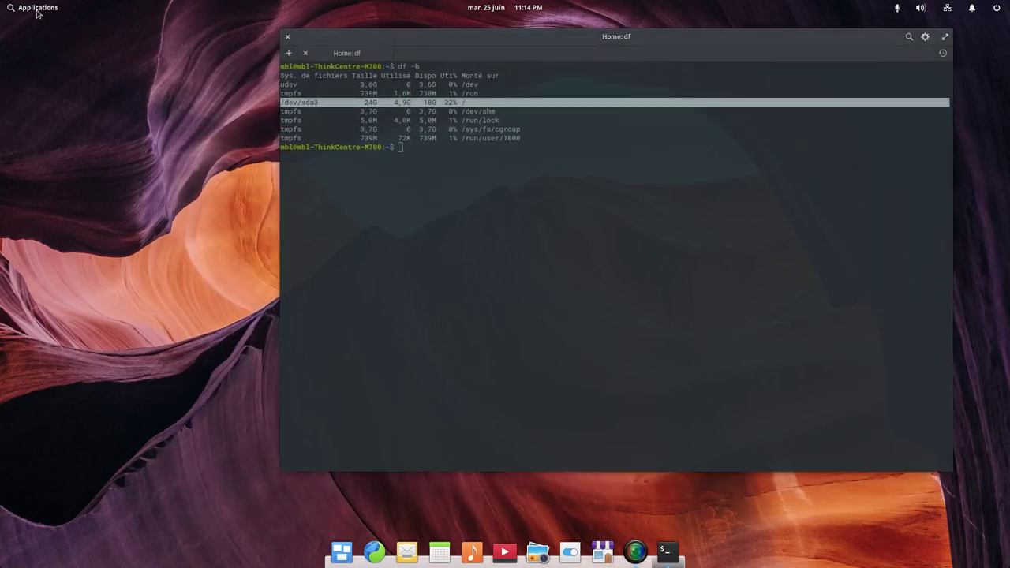
pyautogui.click(47, 11)
pyautogui.click(256, 231)
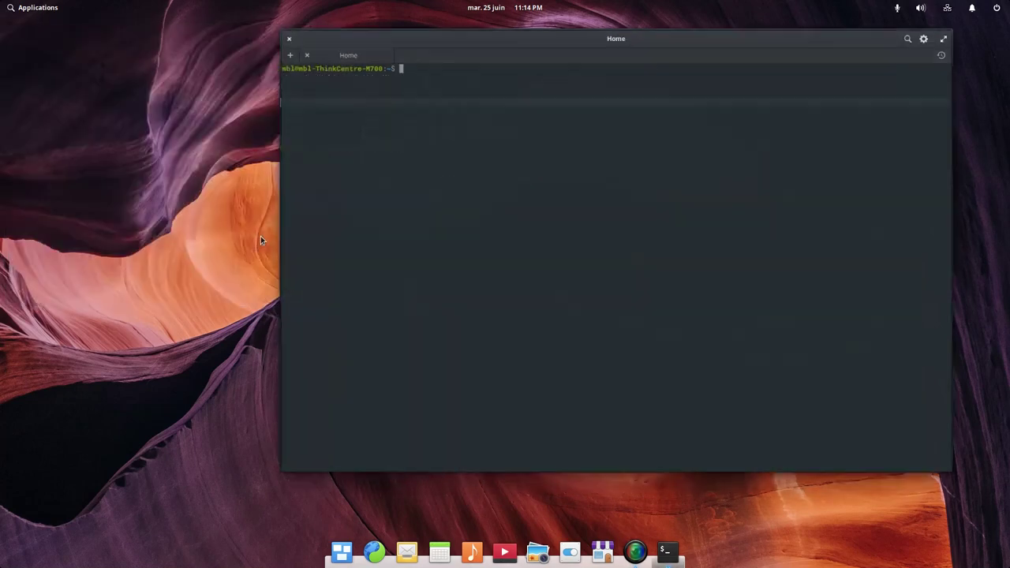
pyautogui.moveTo(445, 40); pyautogui.dragTo(459, 158)
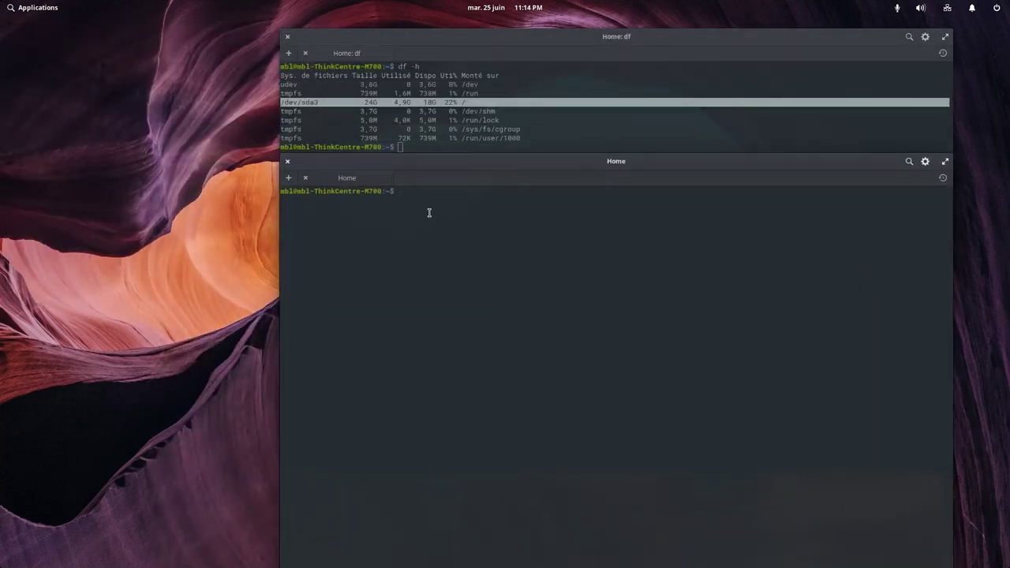
# Run neofetch in the second terminal, correcting the mistyped command name, and close both terminal windows
pyautogui.write('no')
pyautogui.write('e')
pyautogui.write('f')
pyautogui.write('e')
pyautogui.press('BackSpace')
pyautogui.press('BackSpace')
pyautogui.press('BackSpace')
pyautogui.press('BackSpace')
pyautogui.write('eo')
pyautogui.press('Tab')
pyautogui.press('Tab')
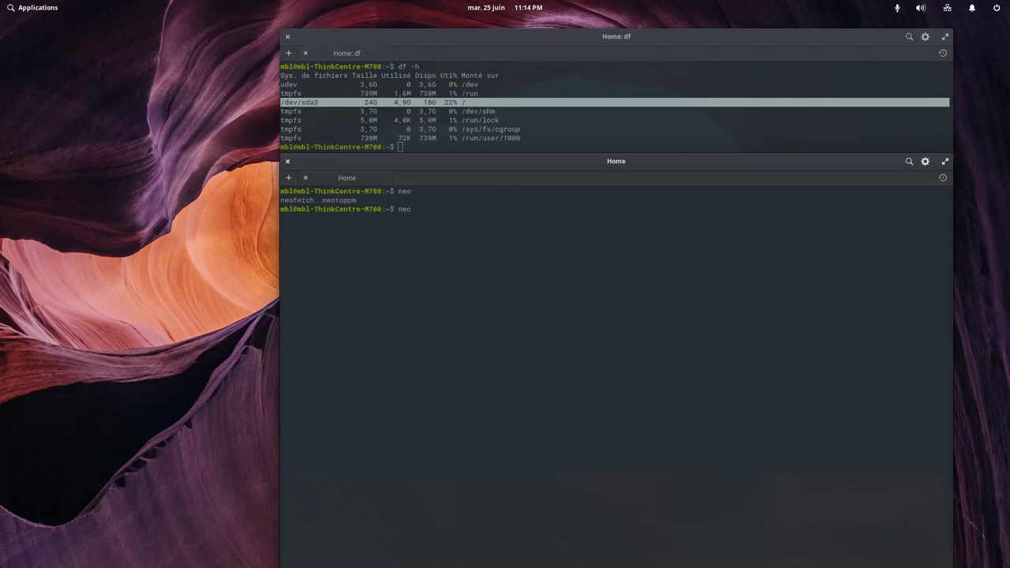
pyautogui.write('f')
pyautogui.press('Tab')
pyautogui.press('Return')
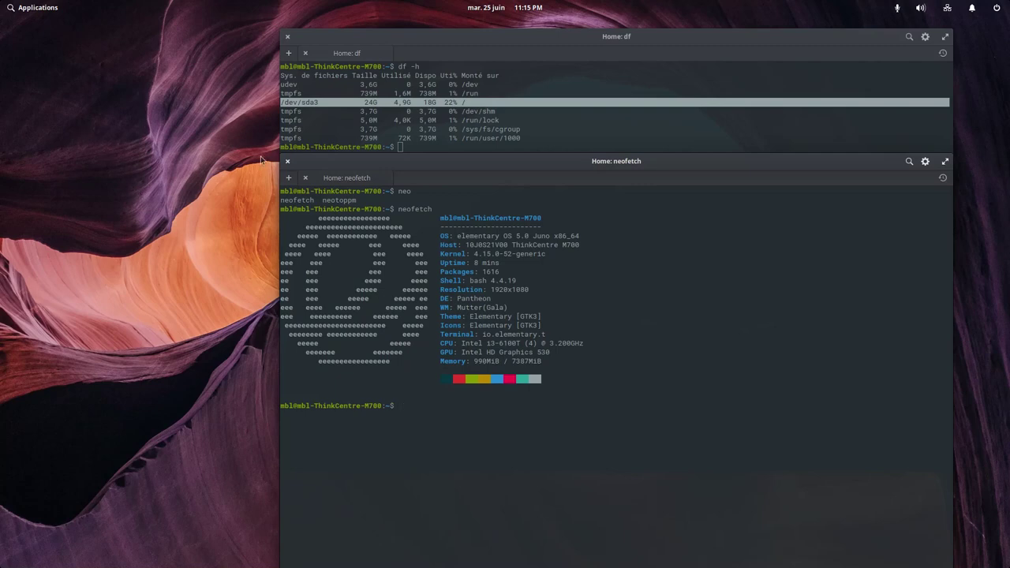
pyautogui.click(287, 162)
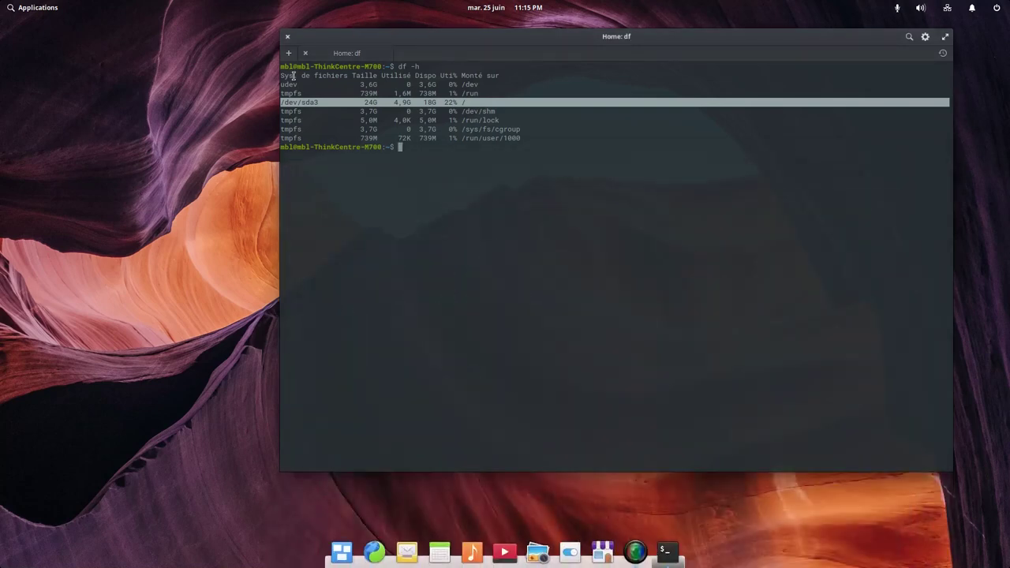
pyautogui.click(287, 36)
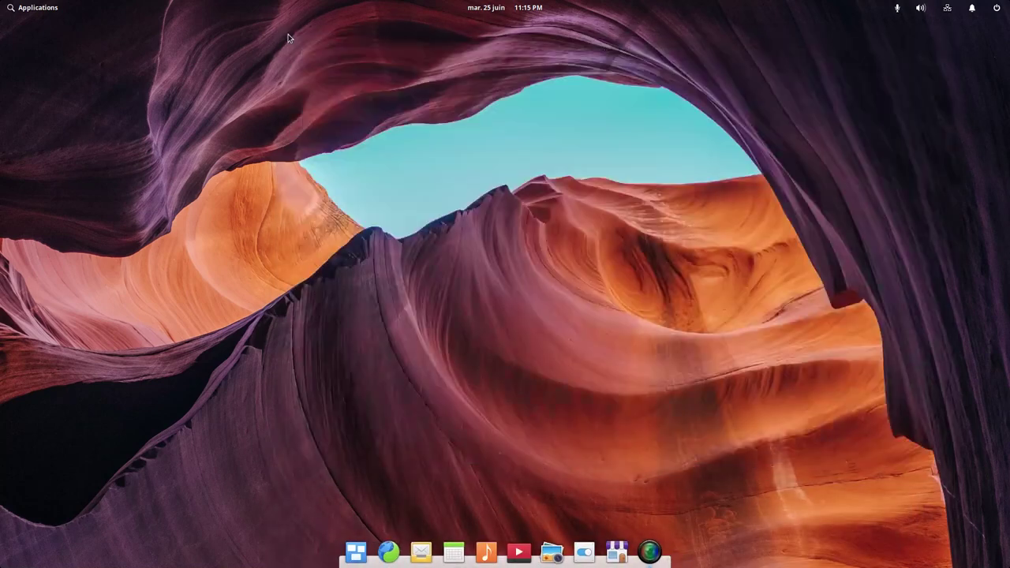
# Launch the Epiphany web browser and open its preferences
pyautogui.click(390, 552)
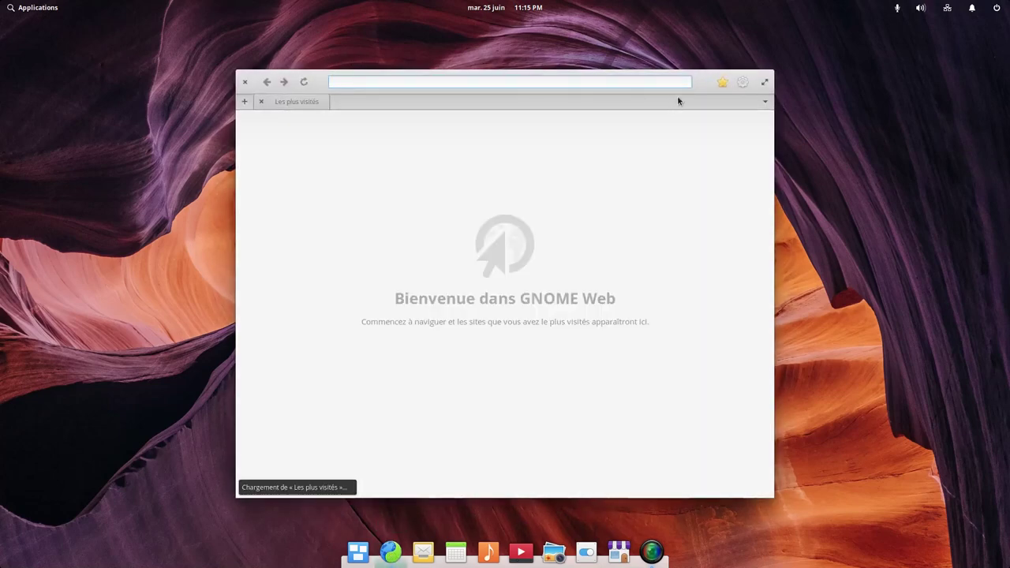
pyautogui.rightClick(703, 87)
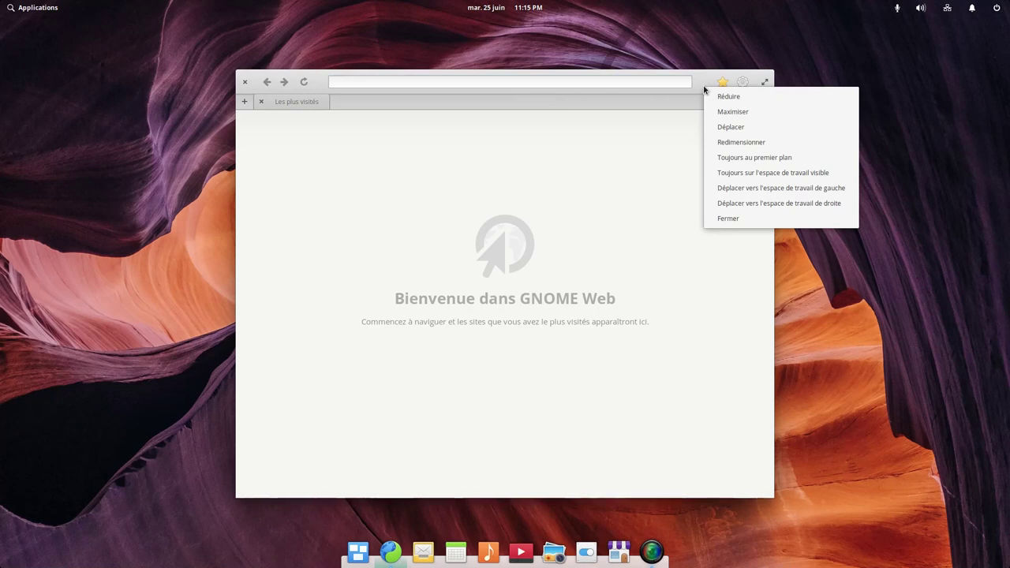
pyautogui.click(710, 71)
pyautogui.click(741, 82)
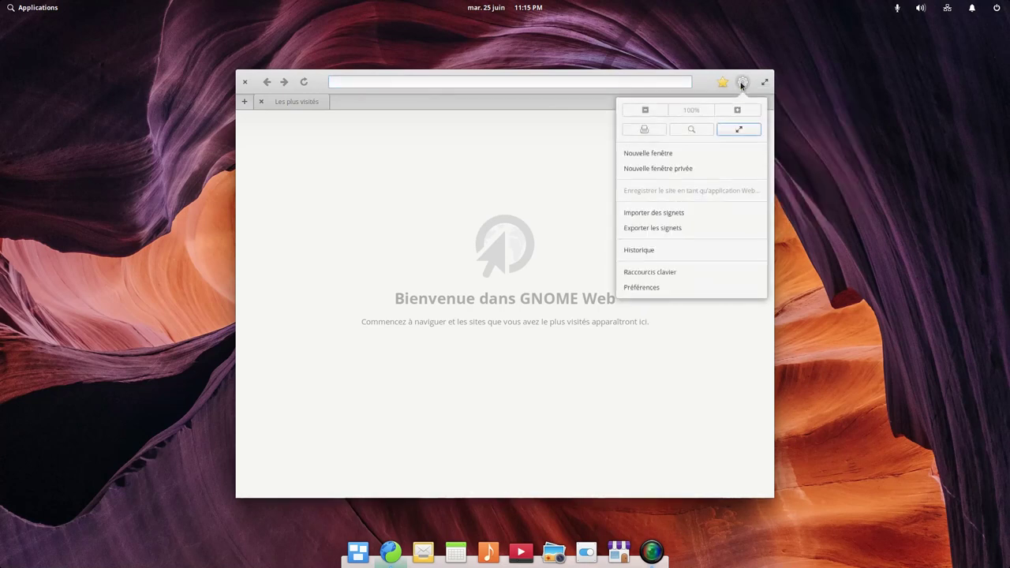
pyautogui.click(657, 289)
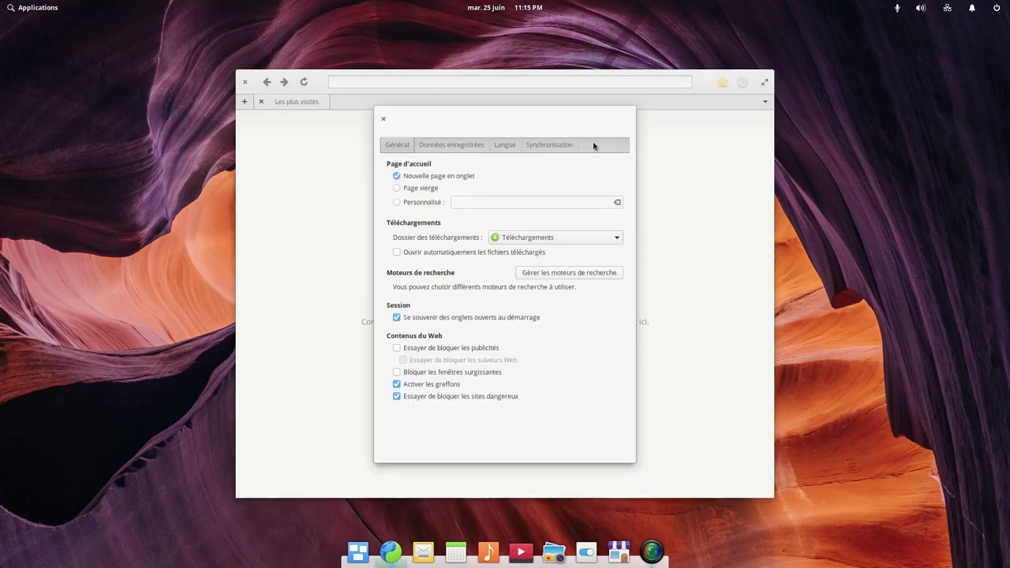
# Review the browser preferences for stored data, language and synchronisation, and close the preferences
pyautogui.click(454, 150)
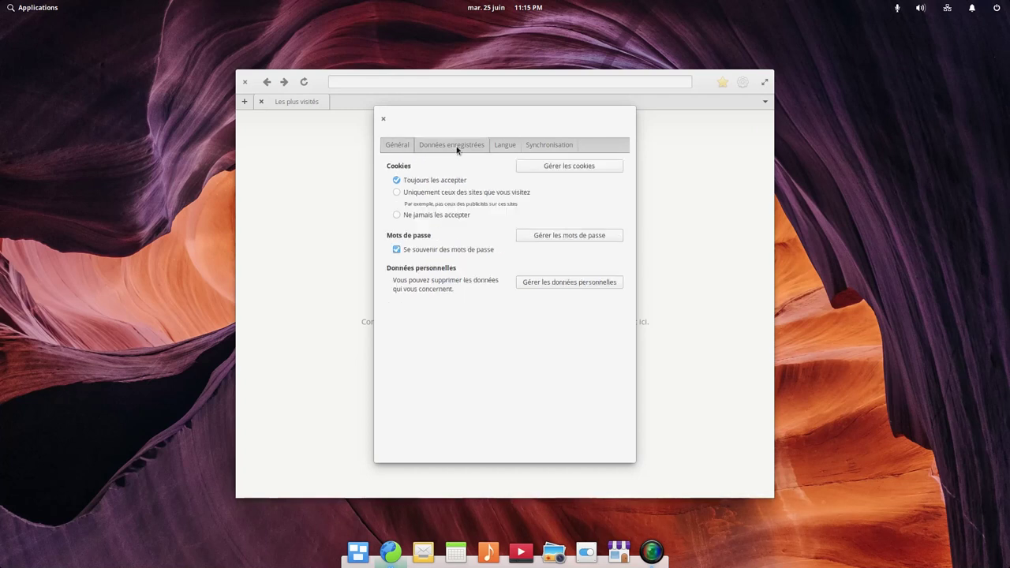
pyautogui.click(510, 150)
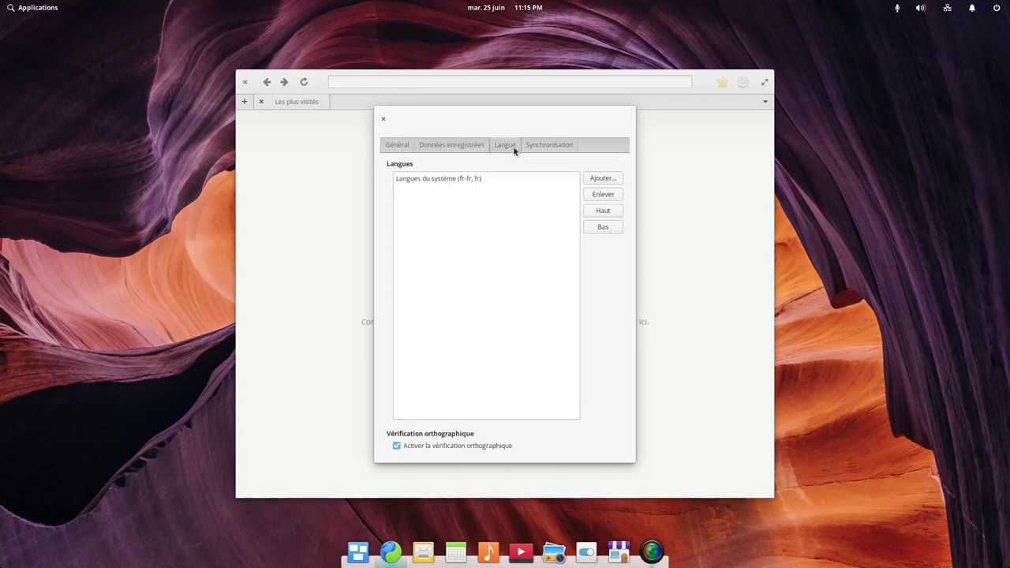
pyautogui.click(553, 149)
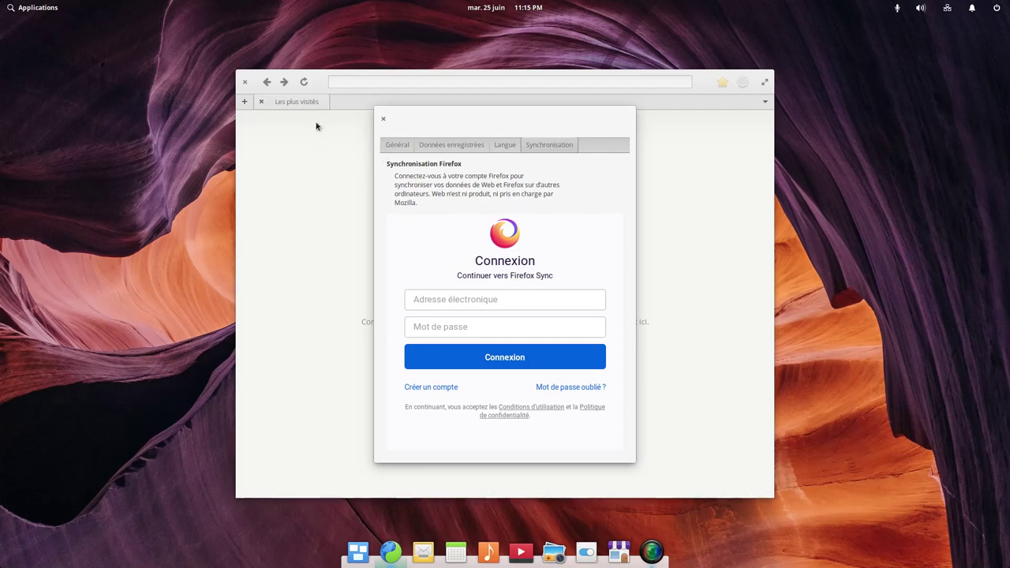
pyautogui.click(384, 119)
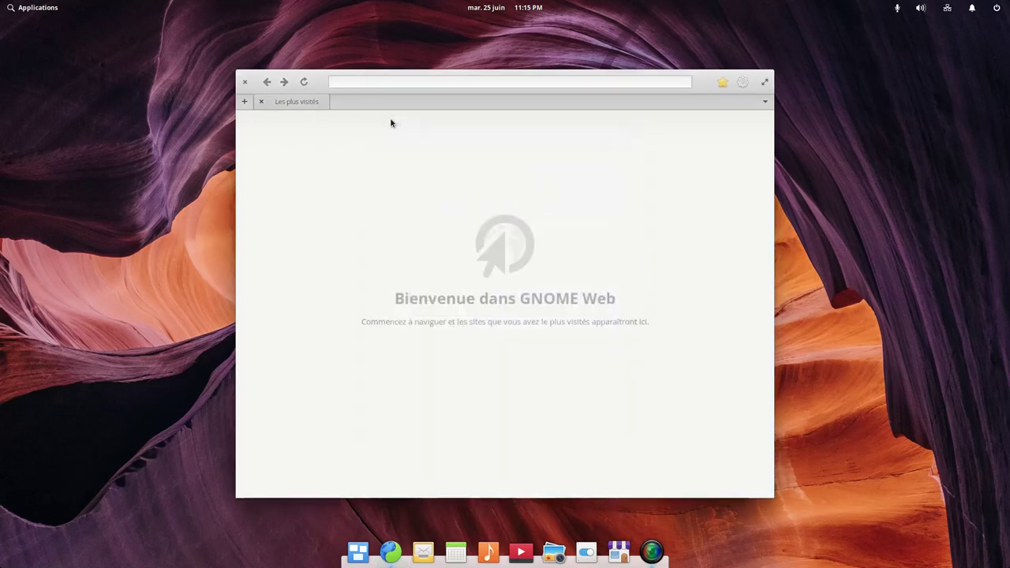
# Check the browser's list of open tabs, and maximise and restore its window
pyautogui.click(767, 103)
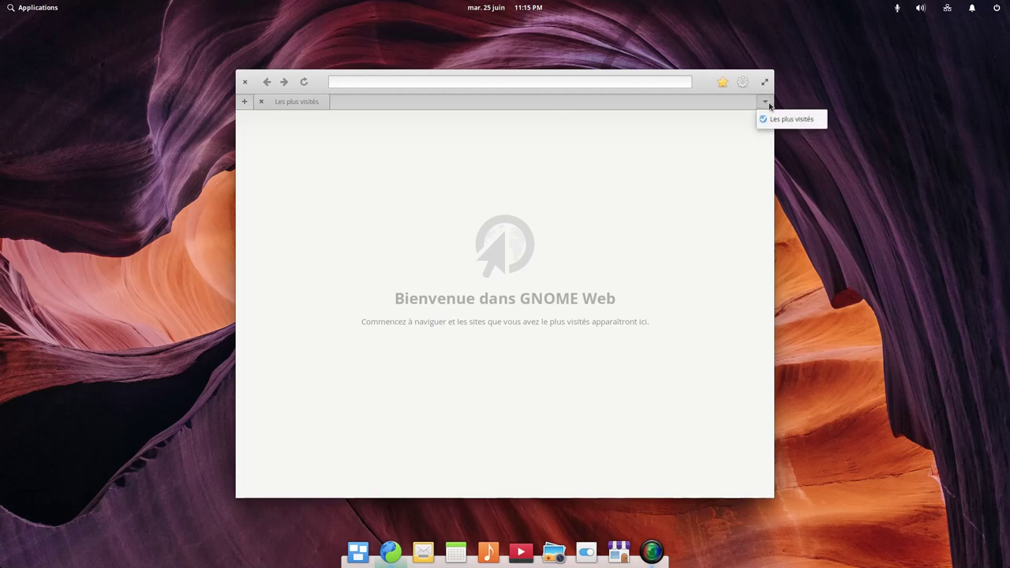
pyautogui.click(765, 82)
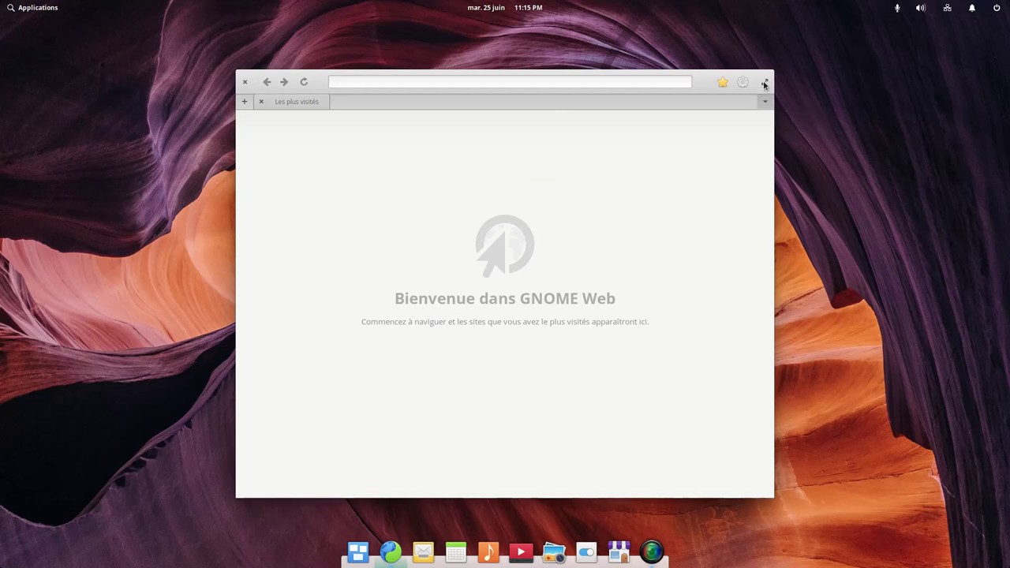
pyautogui.click(764, 82)
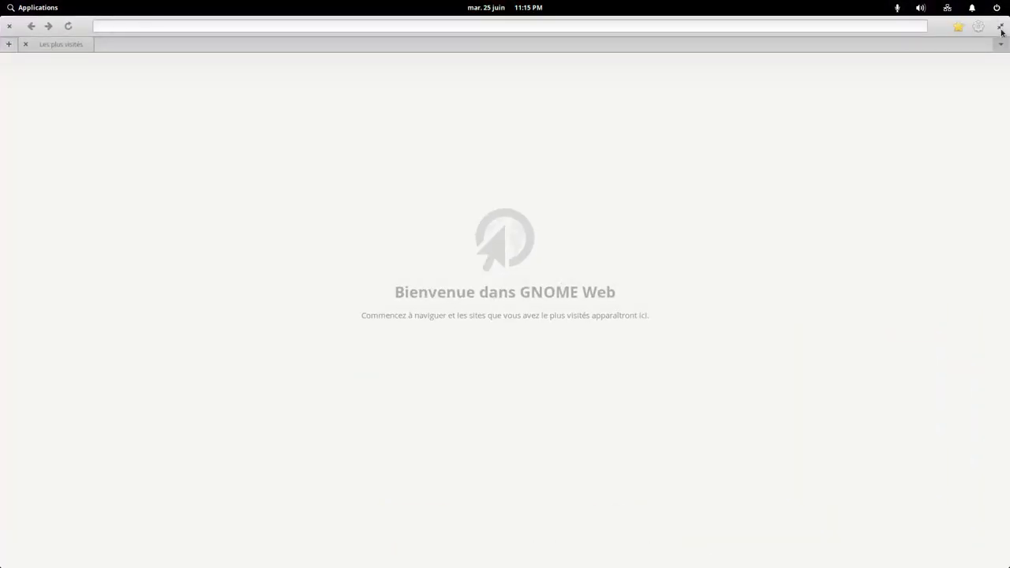
pyautogui.click(1000, 27)
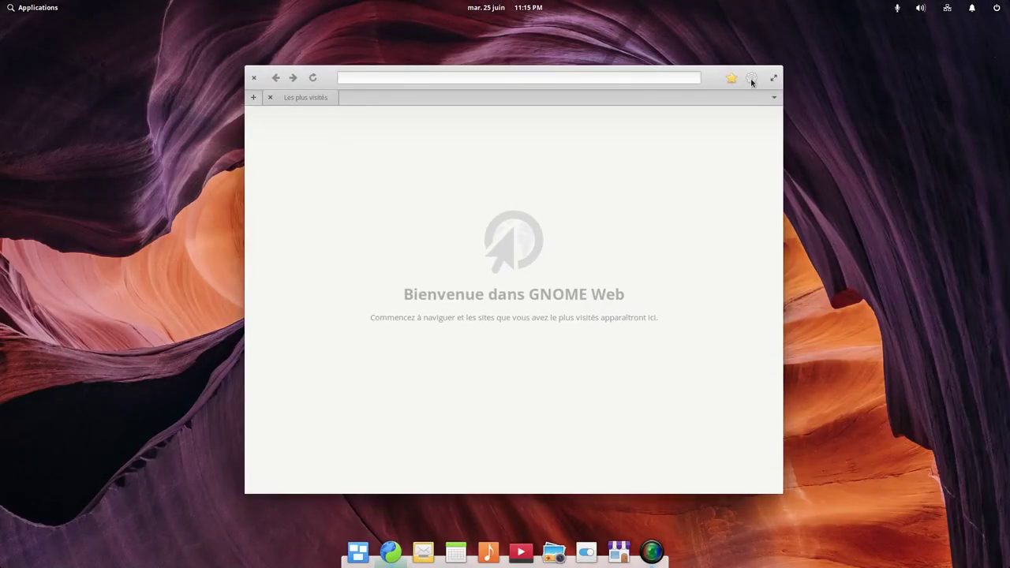
# View the browser's main options and its window management options, and close the browser
pyautogui.click(751, 79)
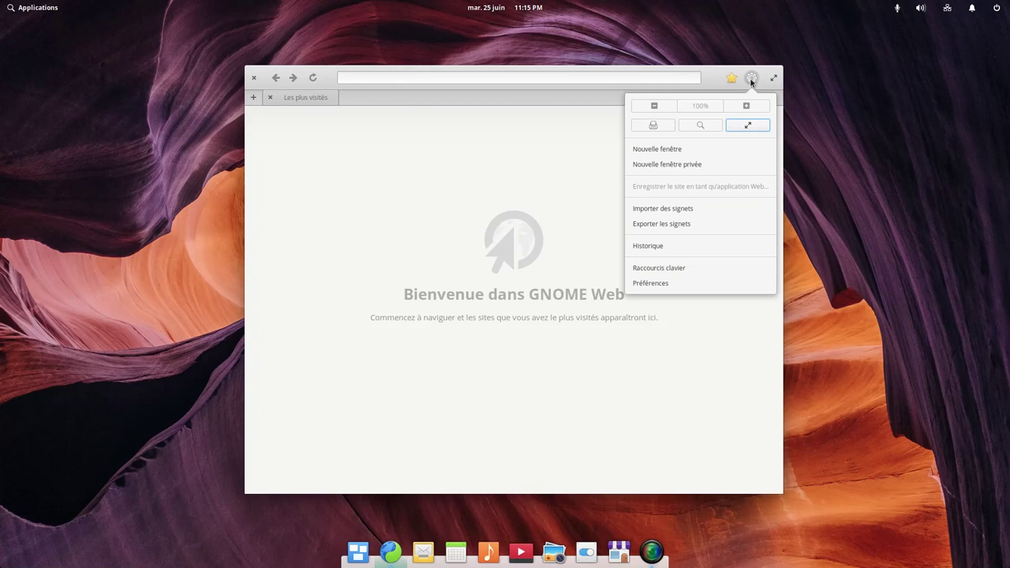
pyautogui.click(719, 78)
pyautogui.rightClick(717, 78)
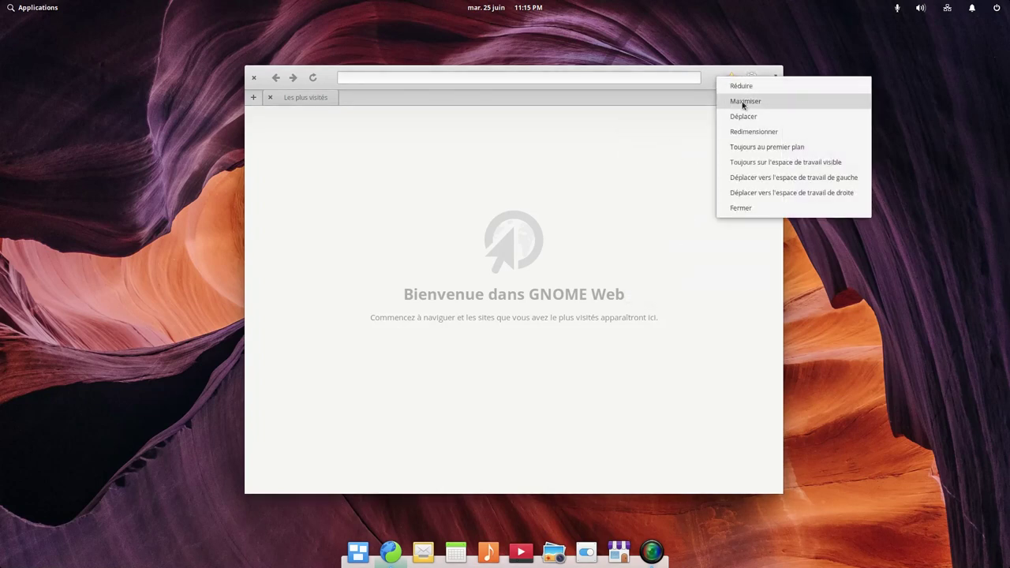
pyautogui.click(508, 108)
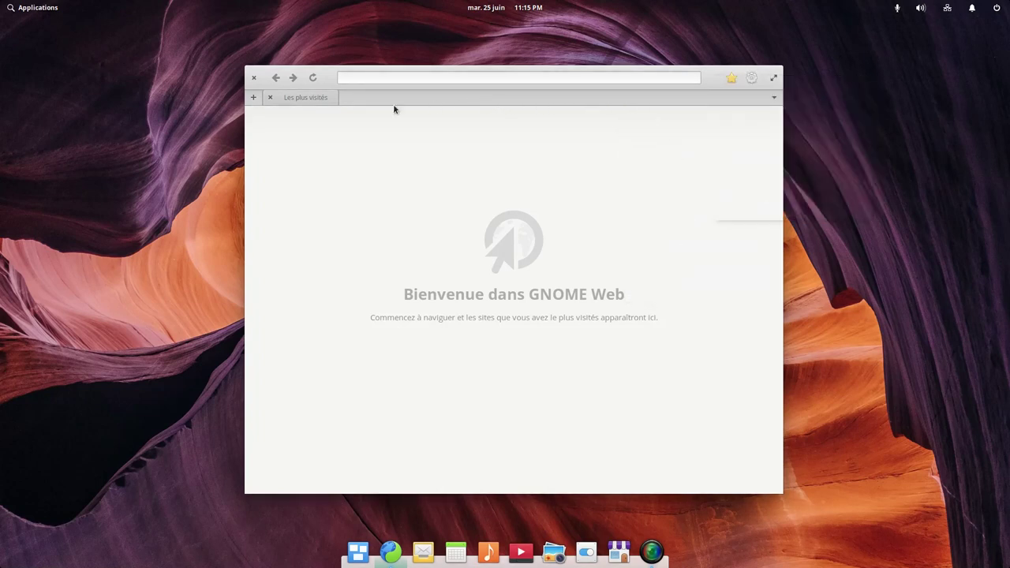
pyautogui.click(253, 77)
# Browse both pages of the installed applications overview
pyautogui.click(34, 8)
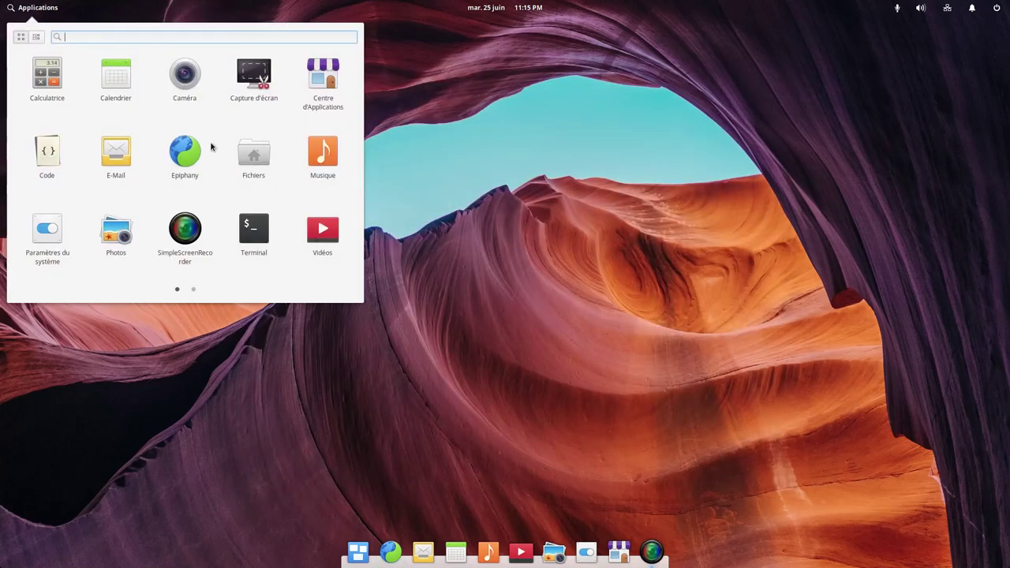
pyautogui.scroll(-1, 210, 146)
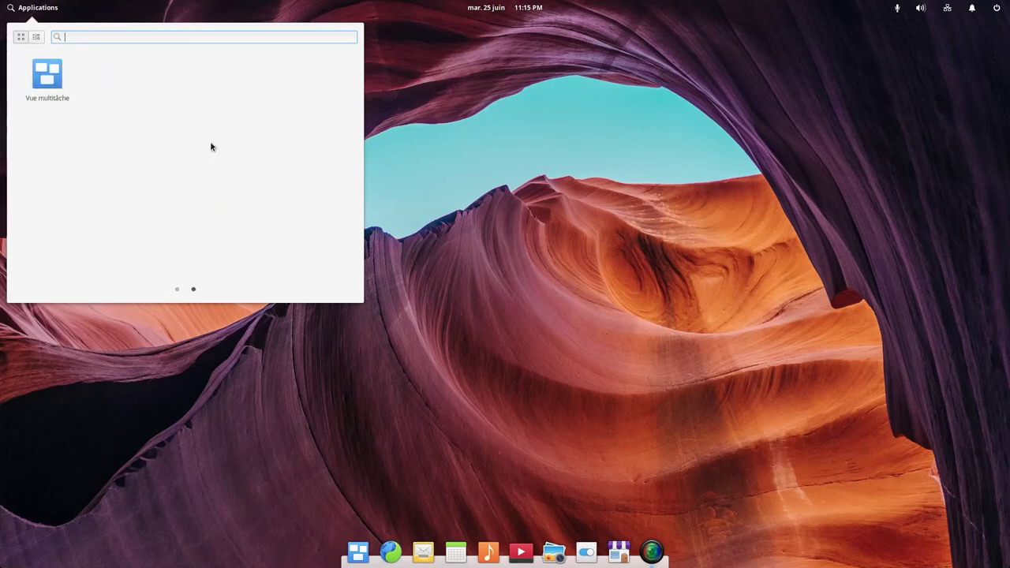
pyautogui.scroll(1, 211, 146)
pyautogui.scroll(-1, 211, 146)
pyautogui.scroll(1, 211, 145)
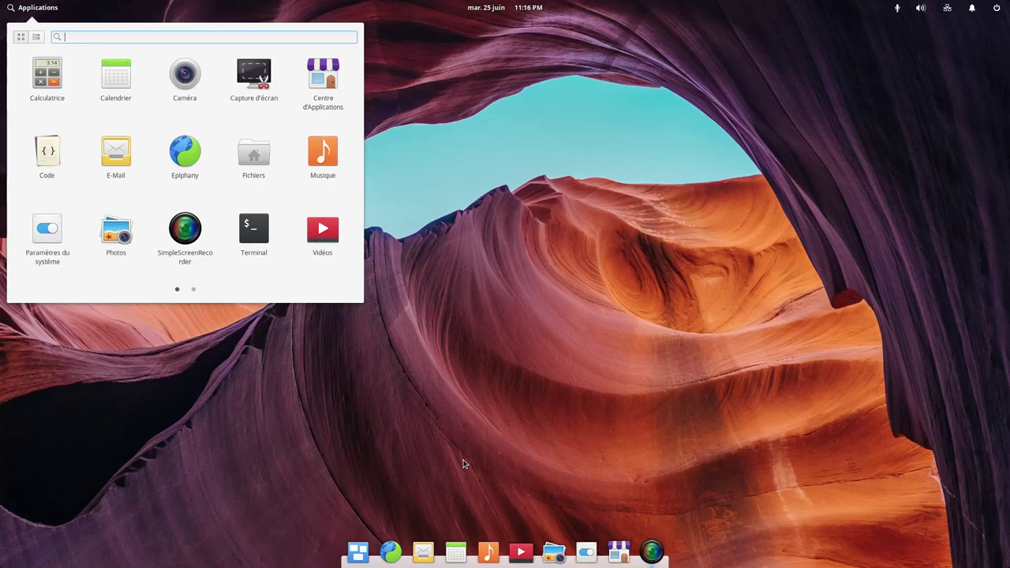
# Launch Centre d'Applications, search for libreoffice, and view the LibreOffice suite's details
pyautogui.click(623, 553)
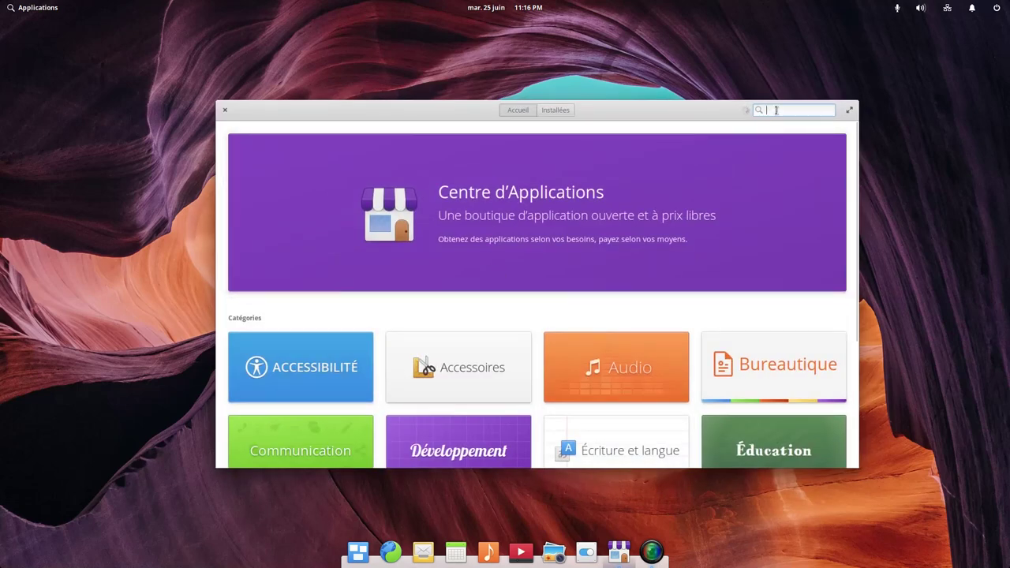
pyautogui.write('libr')
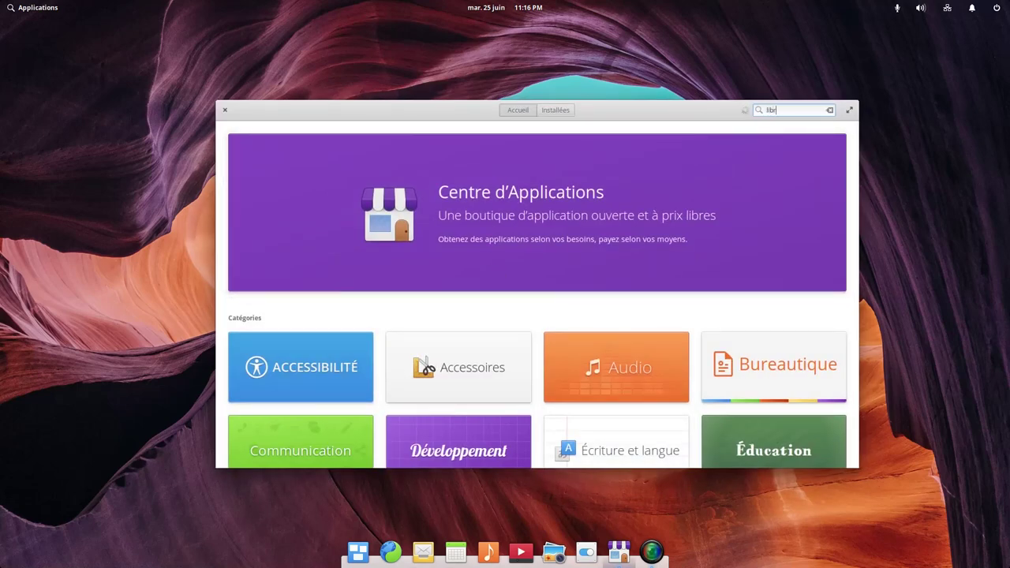
pyautogui.write('eoffice')
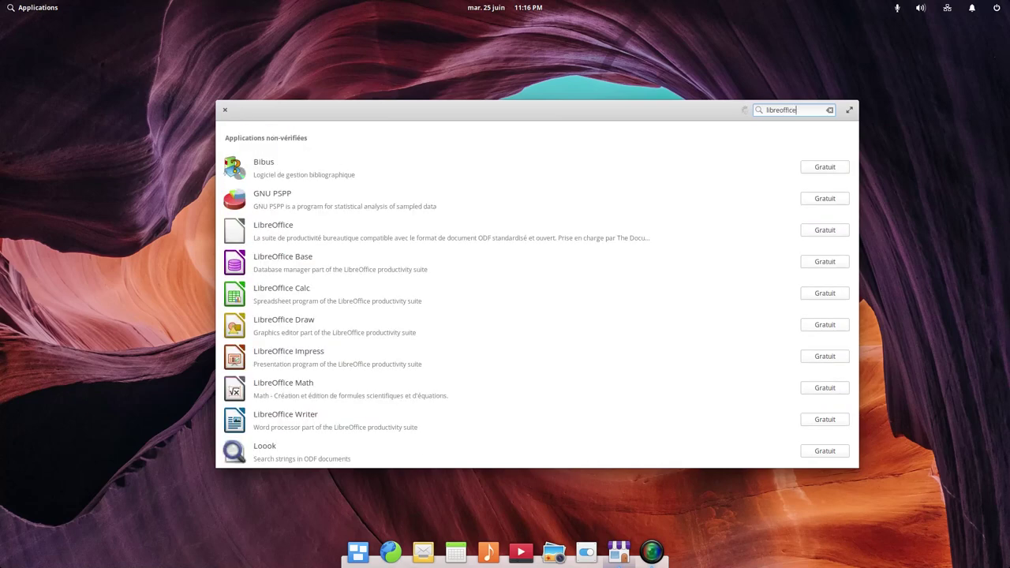
pyautogui.click(362, 237)
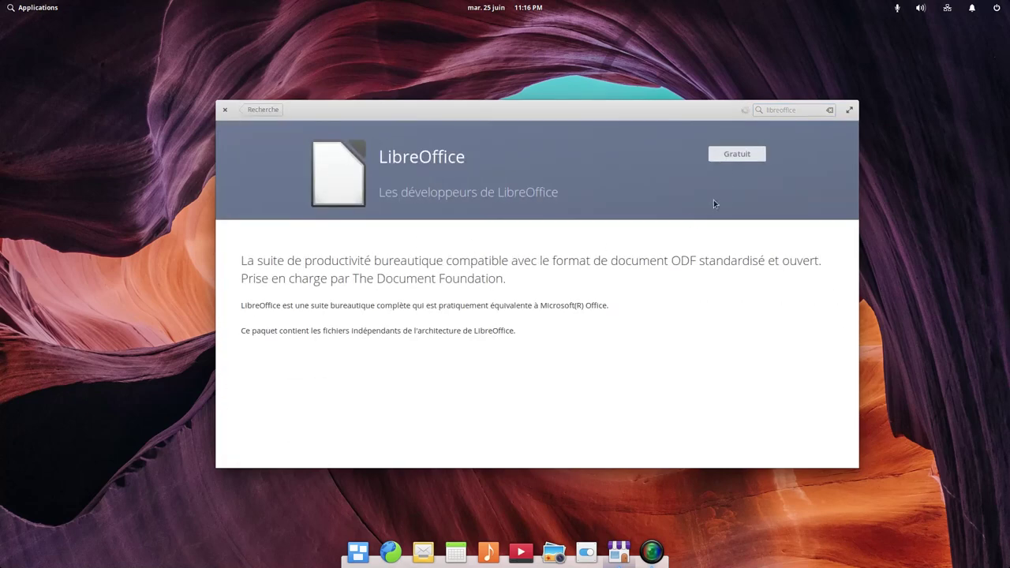
# Start installing LibreOffice, cancel the installation, and close the application centre
pyautogui.click(735, 158)
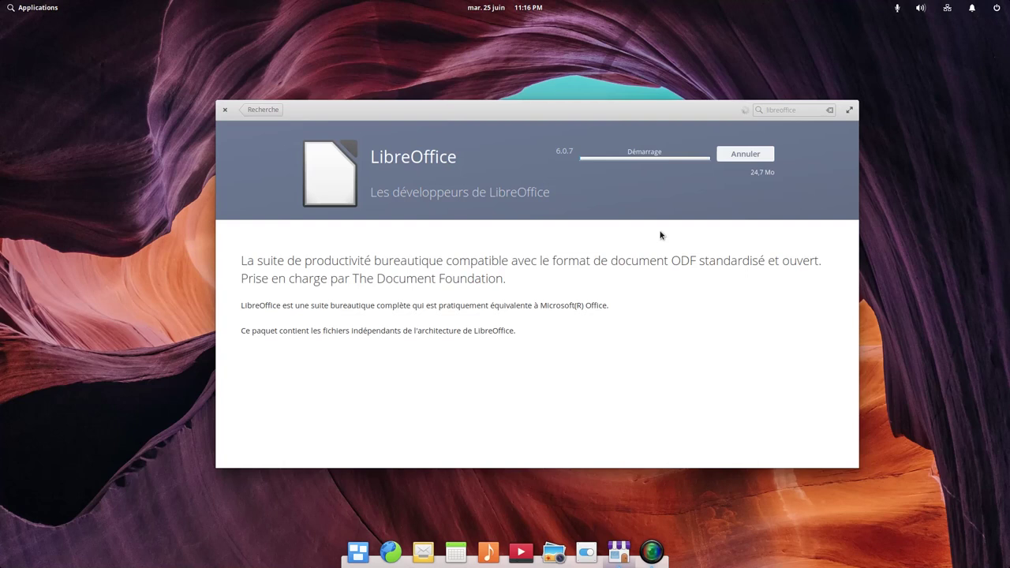
pyautogui.click(743, 155)
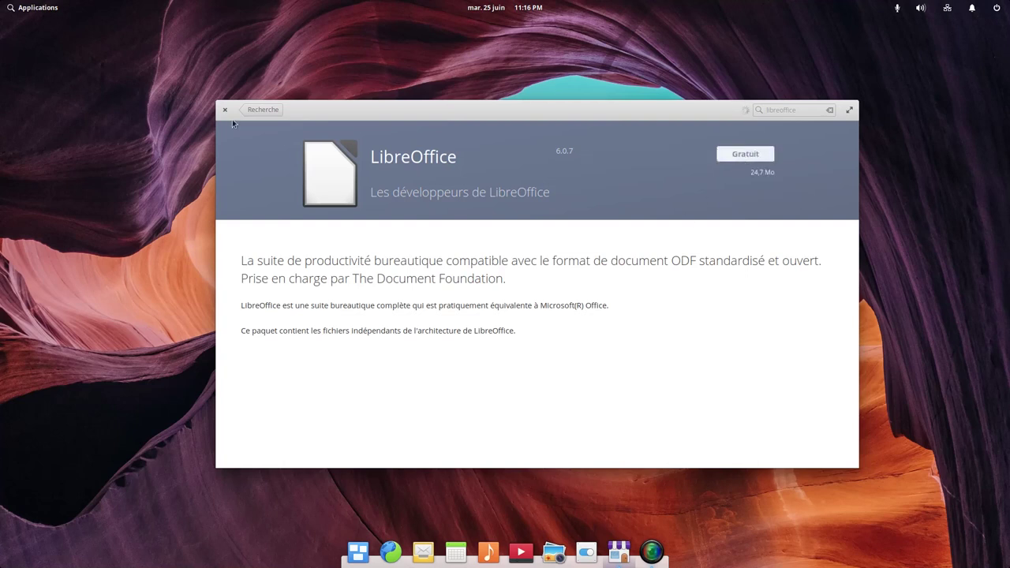
pyautogui.click(256, 109)
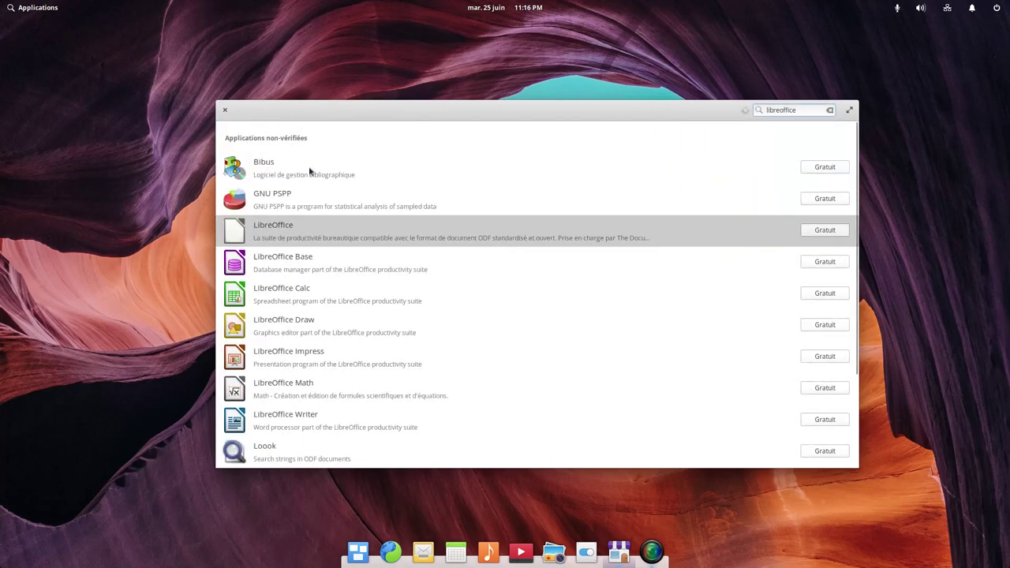
pyautogui.click(224, 112)
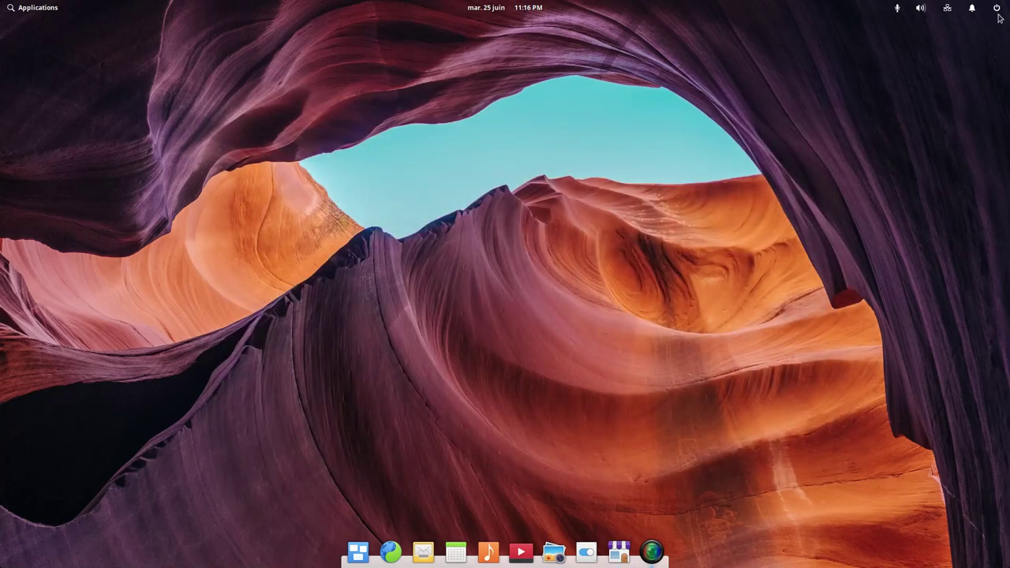
# Launch the Calendrier application to view its month layout, and close it
pyautogui.click(32, 11)
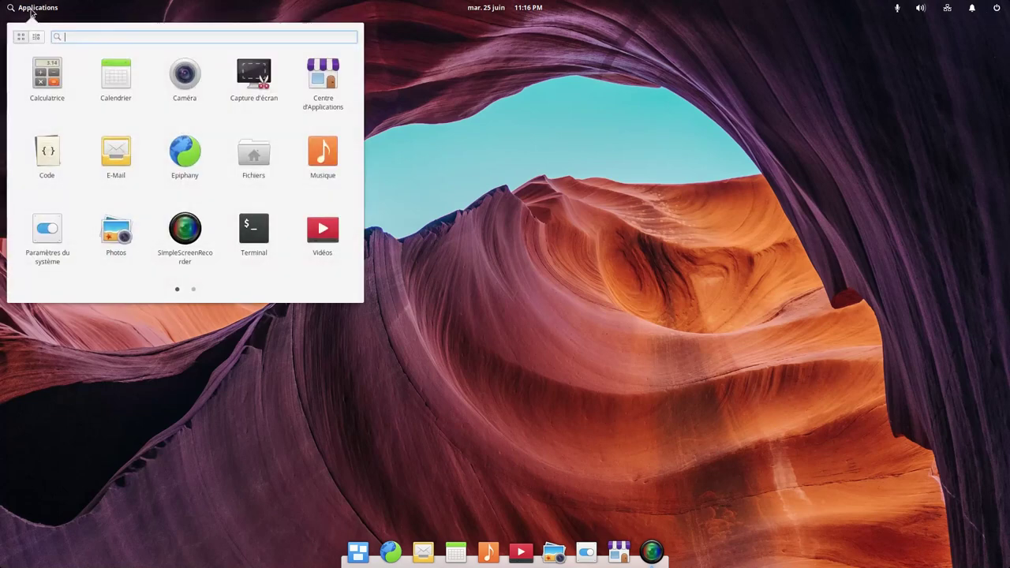
pyautogui.click(101, 70)
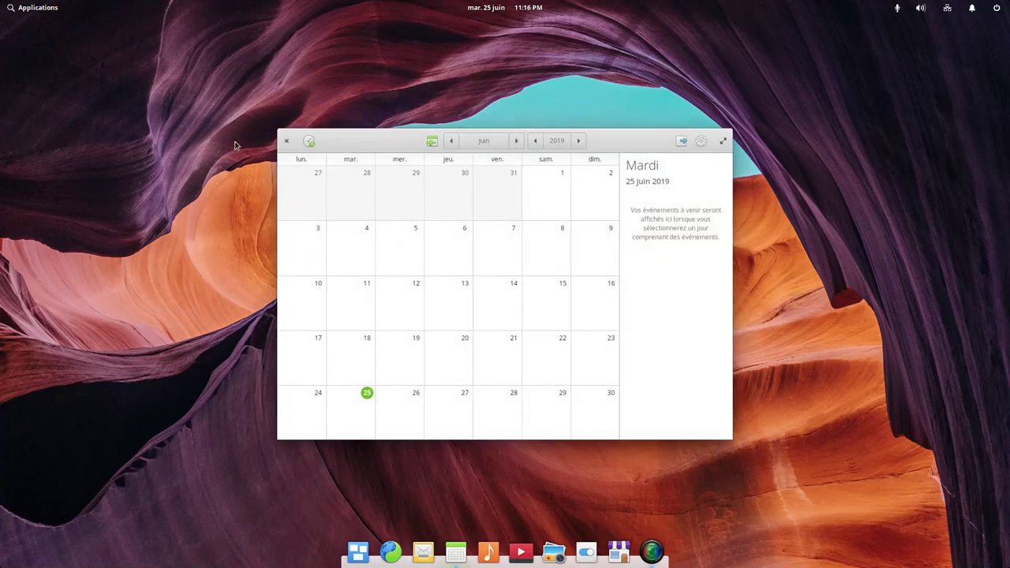
pyautogui.click(286, 142)
# Launch the Fichiers file manager, show the home folder, and view the actions available for the Images folder
pyautogui.click(32, 10)
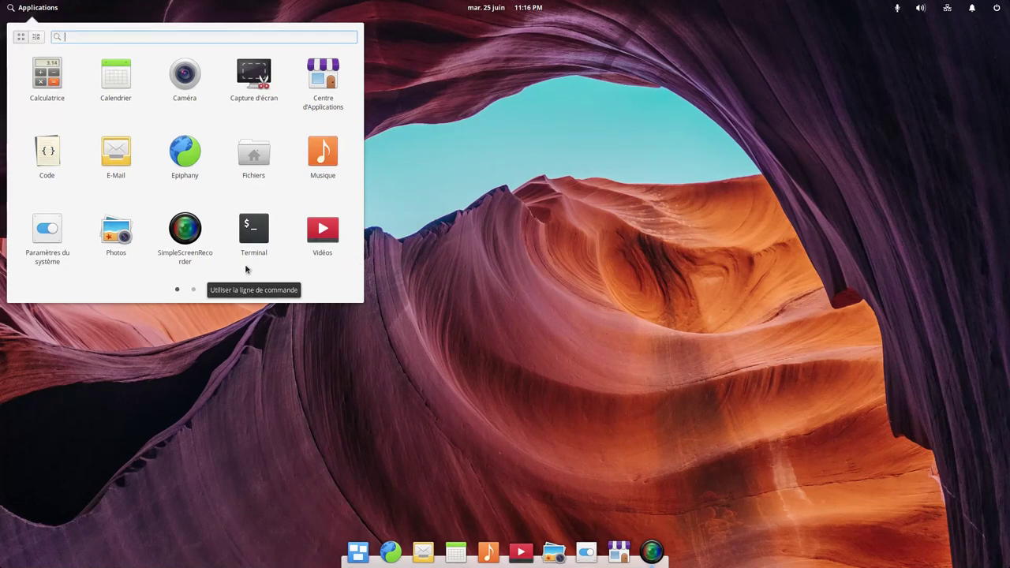
pyautogui.click(252, 158)
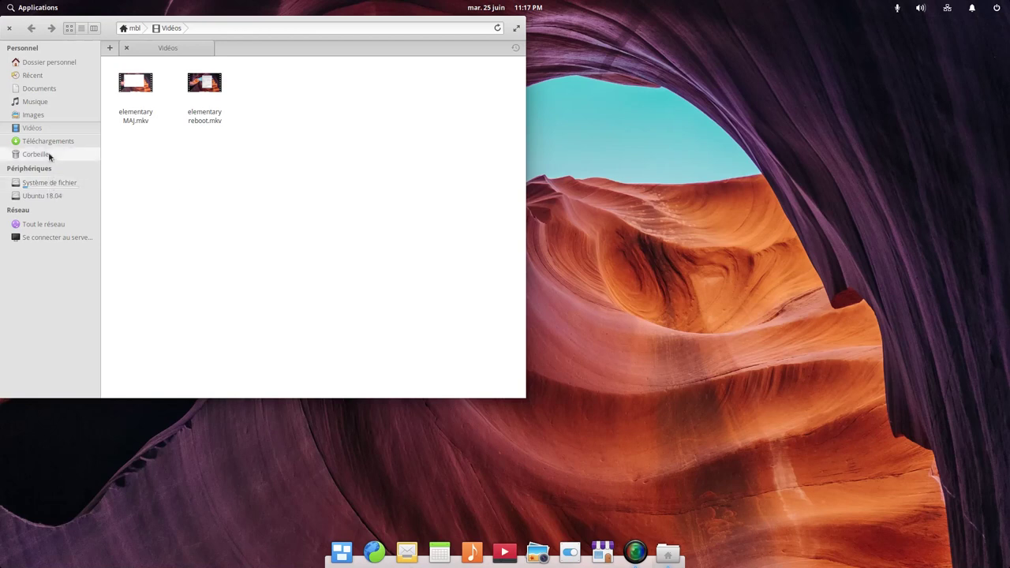
pyautogui.click(57, 62)
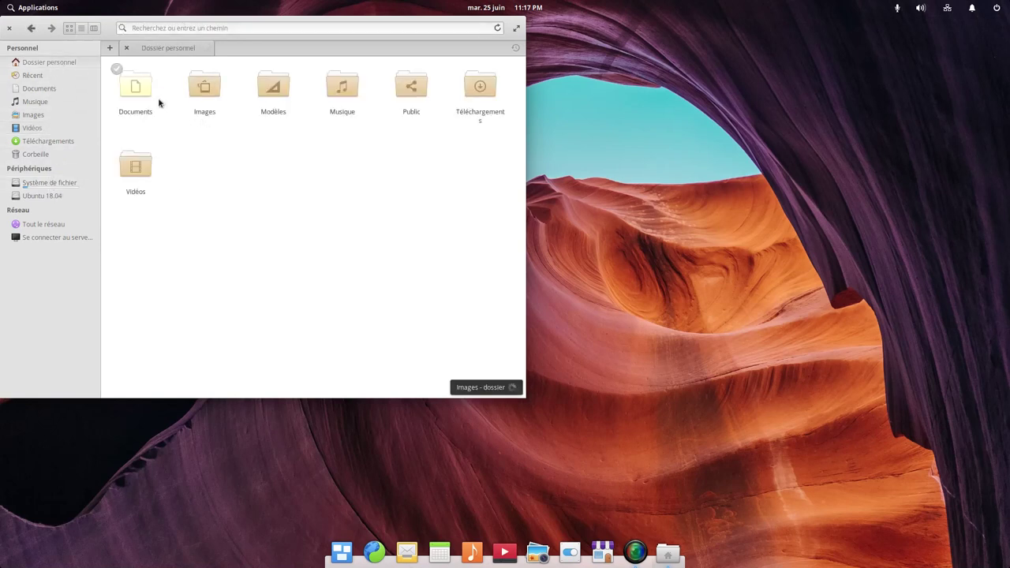
pyautogui.rightClick(213, 97)
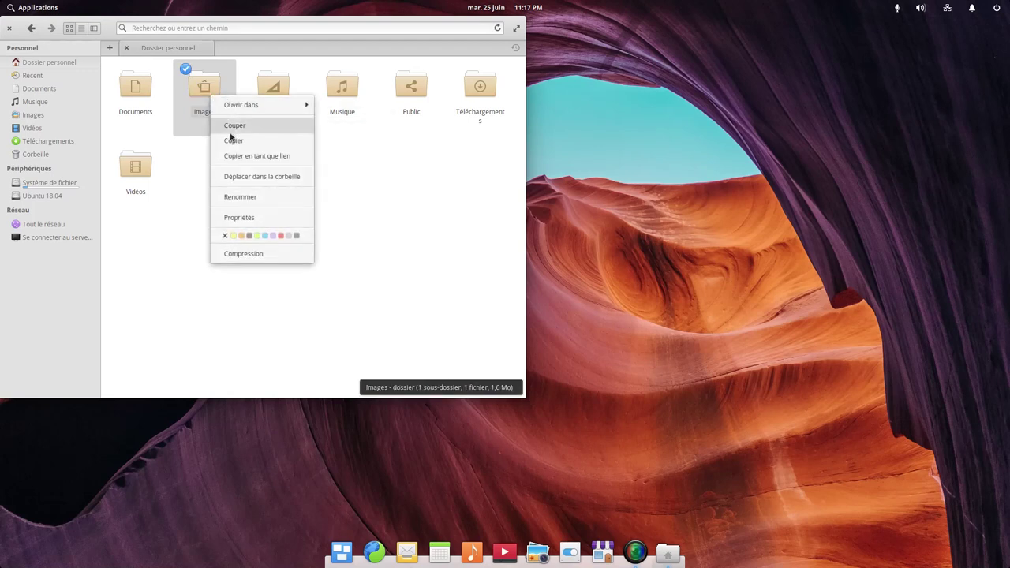
pyautogui.click(166, 241)
# Open the Vidéos folder, view the actions available for elementary reboot.mkv, and close the file manager
pyautogui.doubleClick(139, 180)
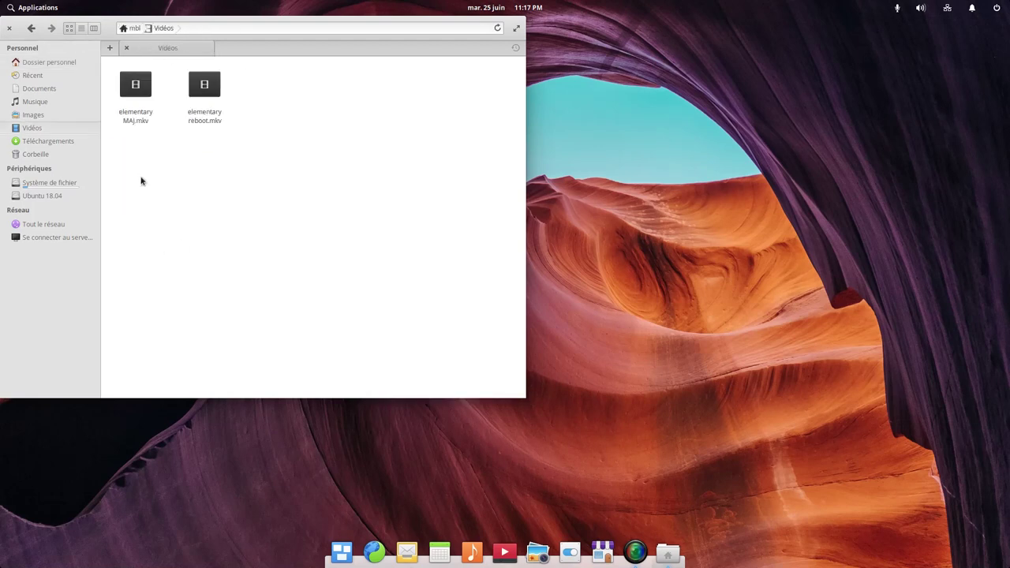
pyautogui.click(200, 87)
pyautogui.rightClick(200, 87)
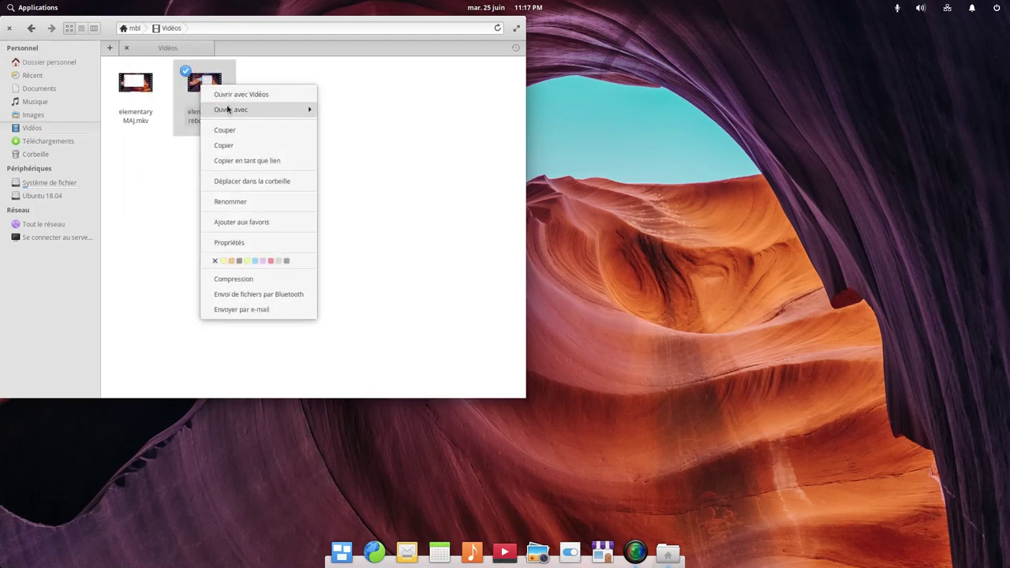
pyautogui.click(389, 107)
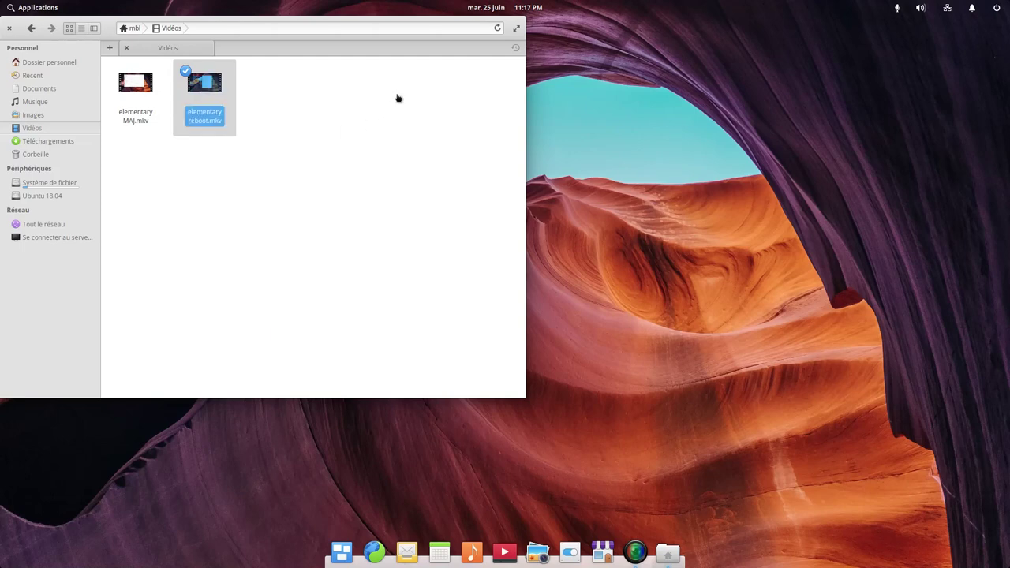
pyautogui.click(11, 29)
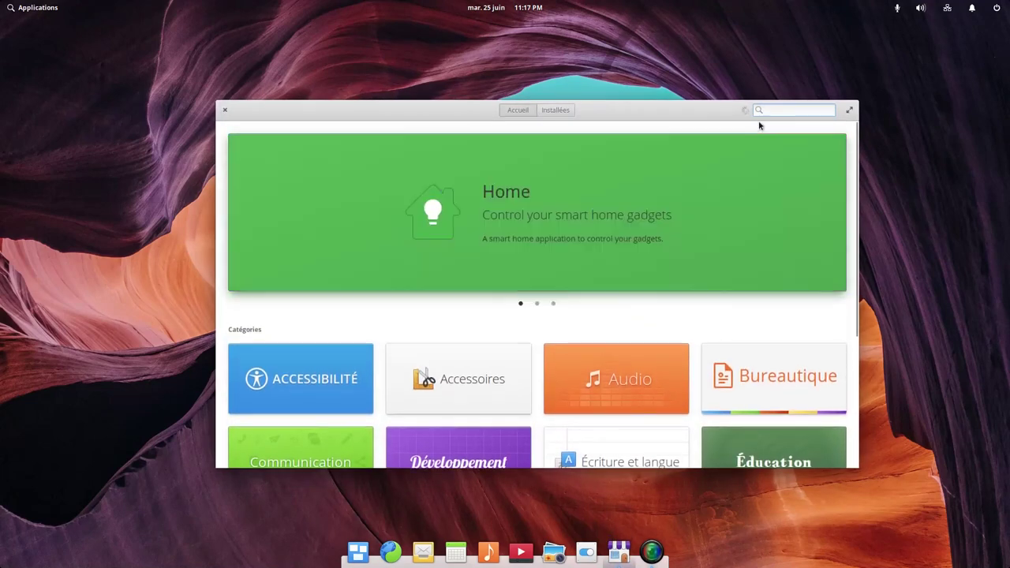
# Search the application centre for vlc, view the VLC details including its version, and close the application centre
pyautogui.write('vlc')
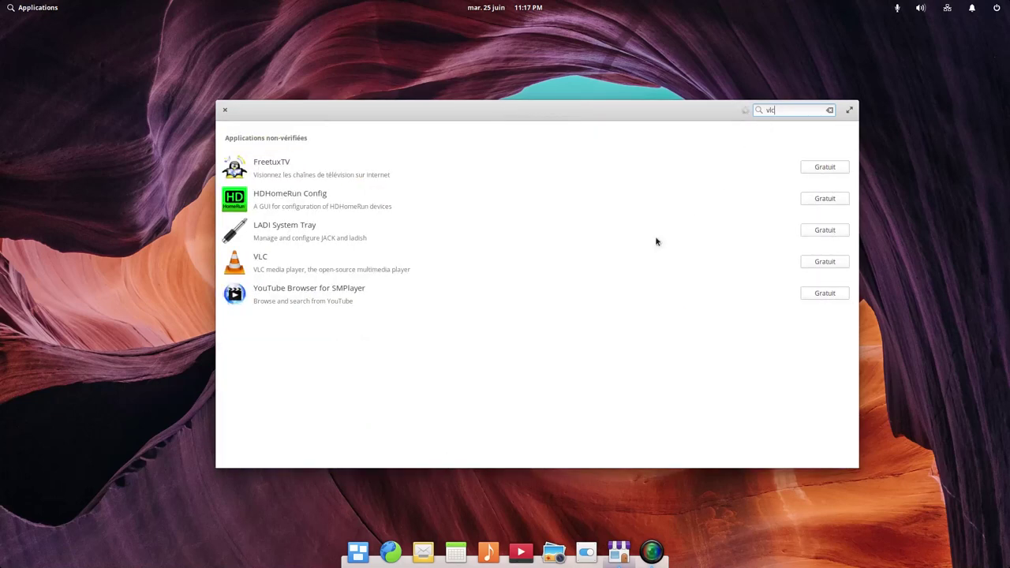
pyautogui.click(280, 263)
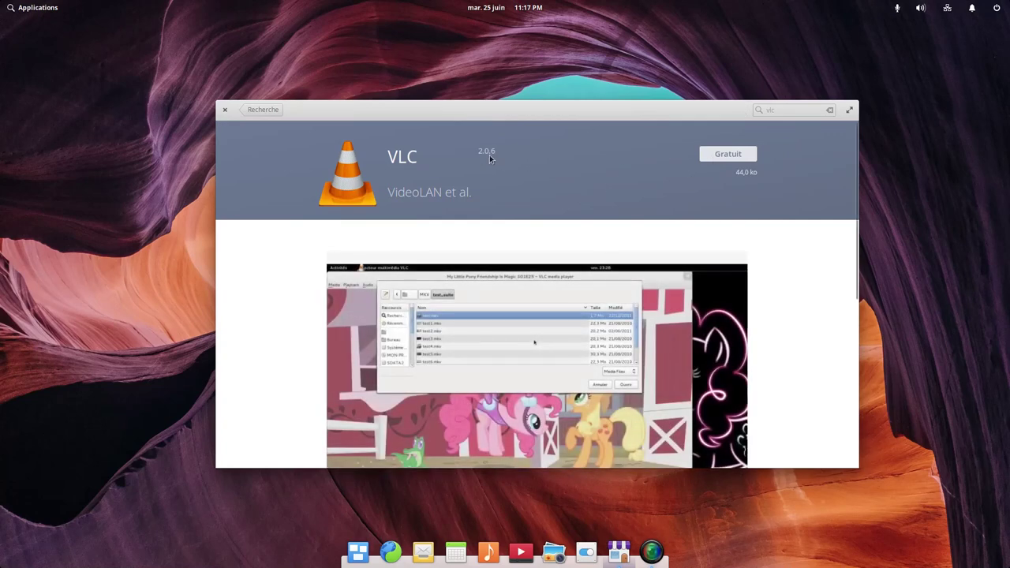
pyautogui.click(225, 111)
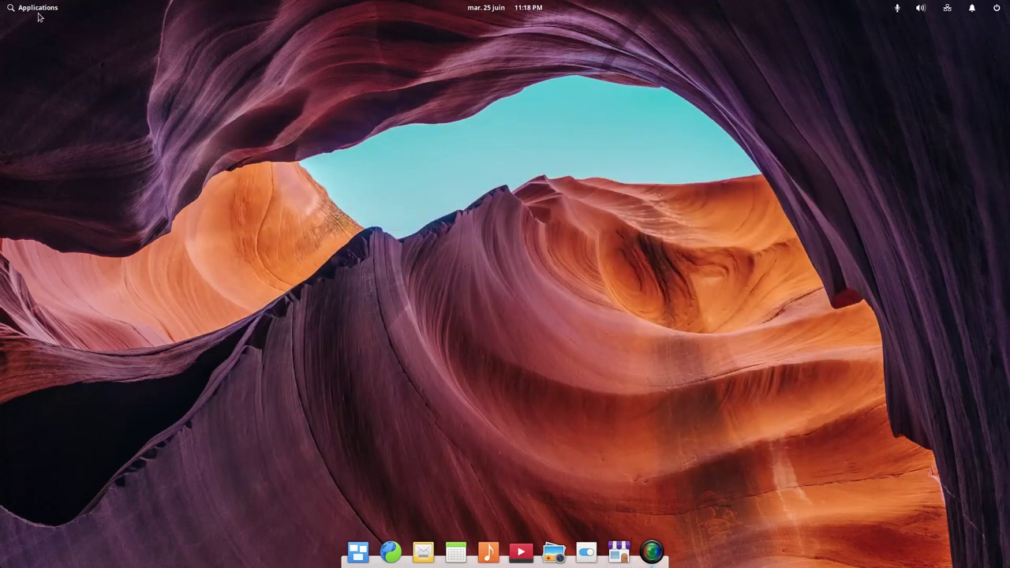
# Launch the system settings, view the Affichage settings and the Son output settings, and close the settings window
pyautogui.click(586, 552)
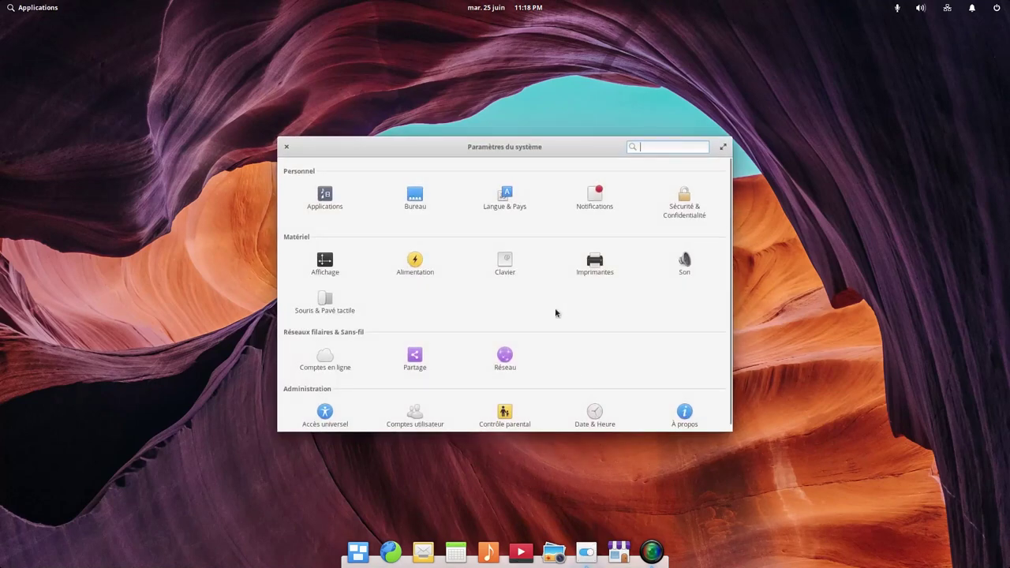
pyautogui.scroll(-1, 623, 352)
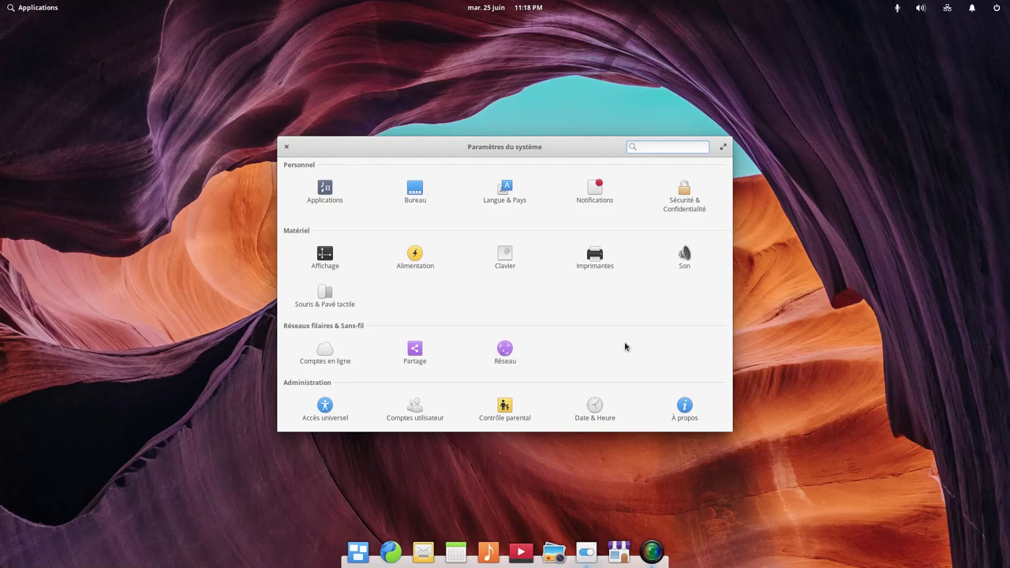
pyautogui.scroll(1, 625, 347)
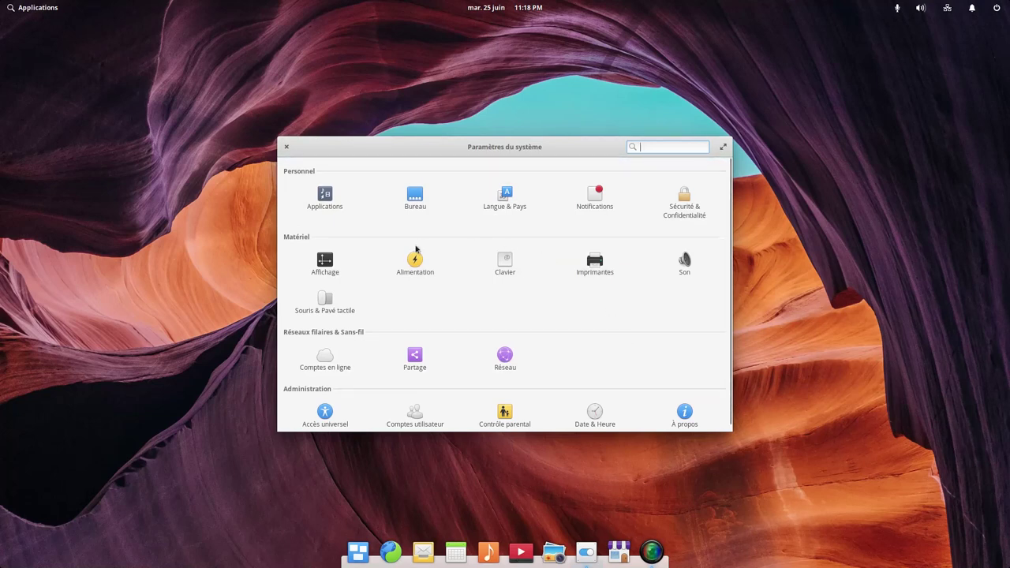
pyautogui.click(325, 264)
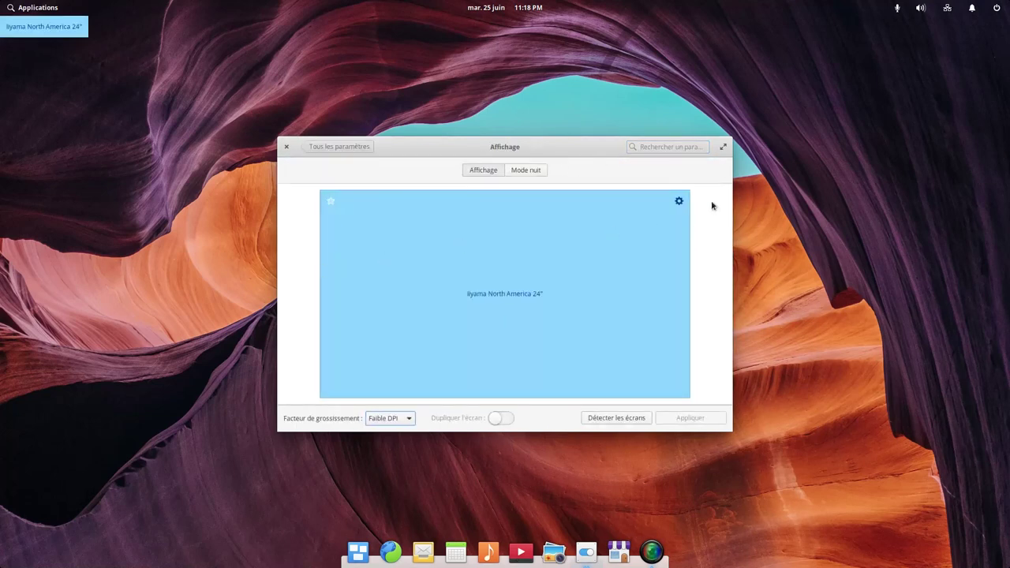
pyautogui.click(326, 149)
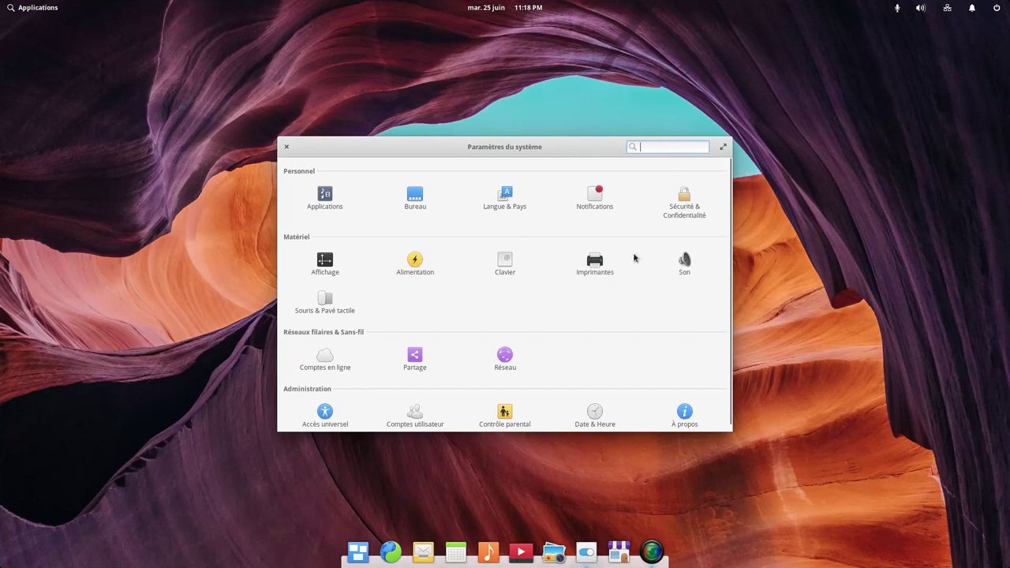
pyautogui.click(685, 260)
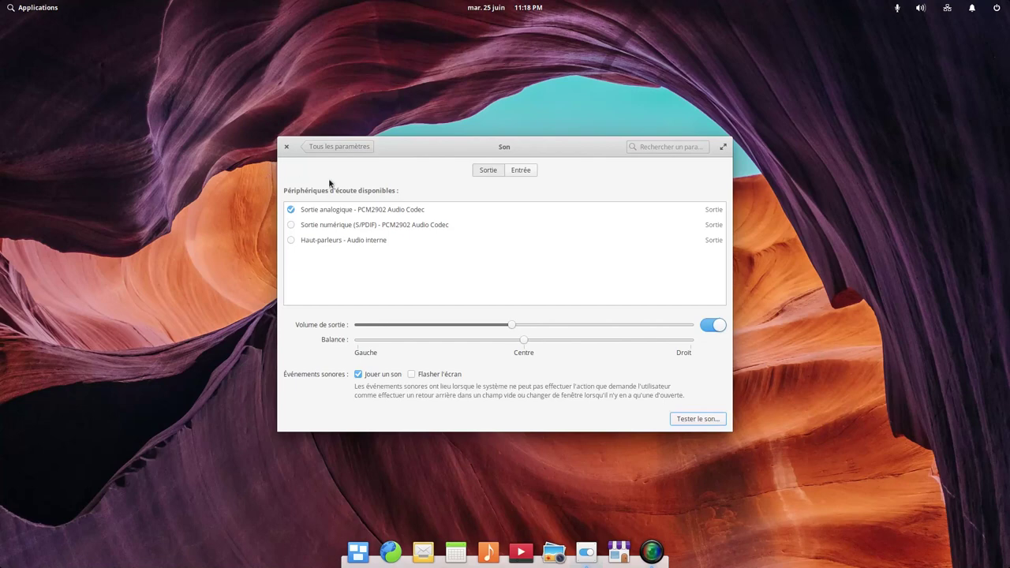
pyautogui.click(286, 146)
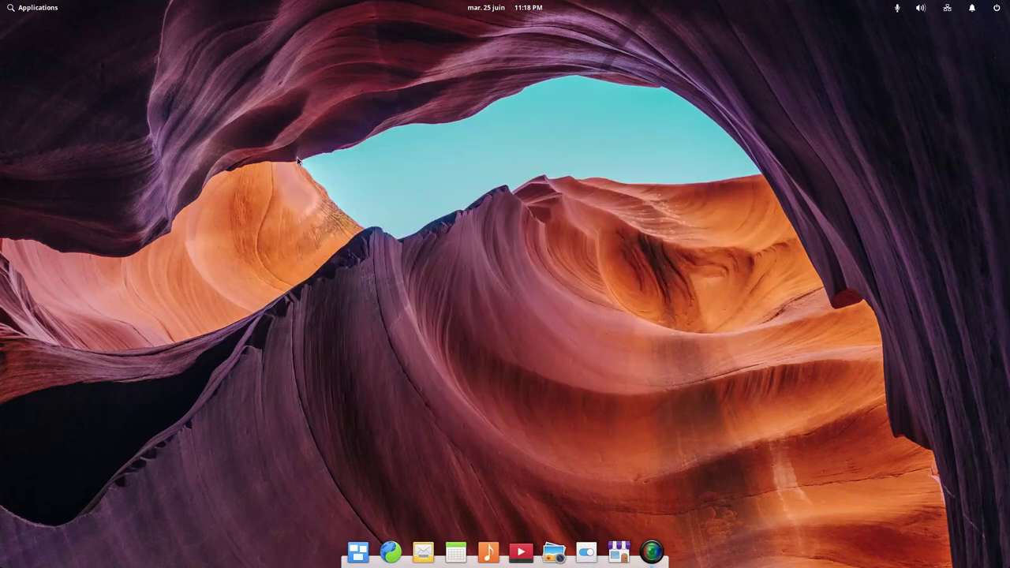